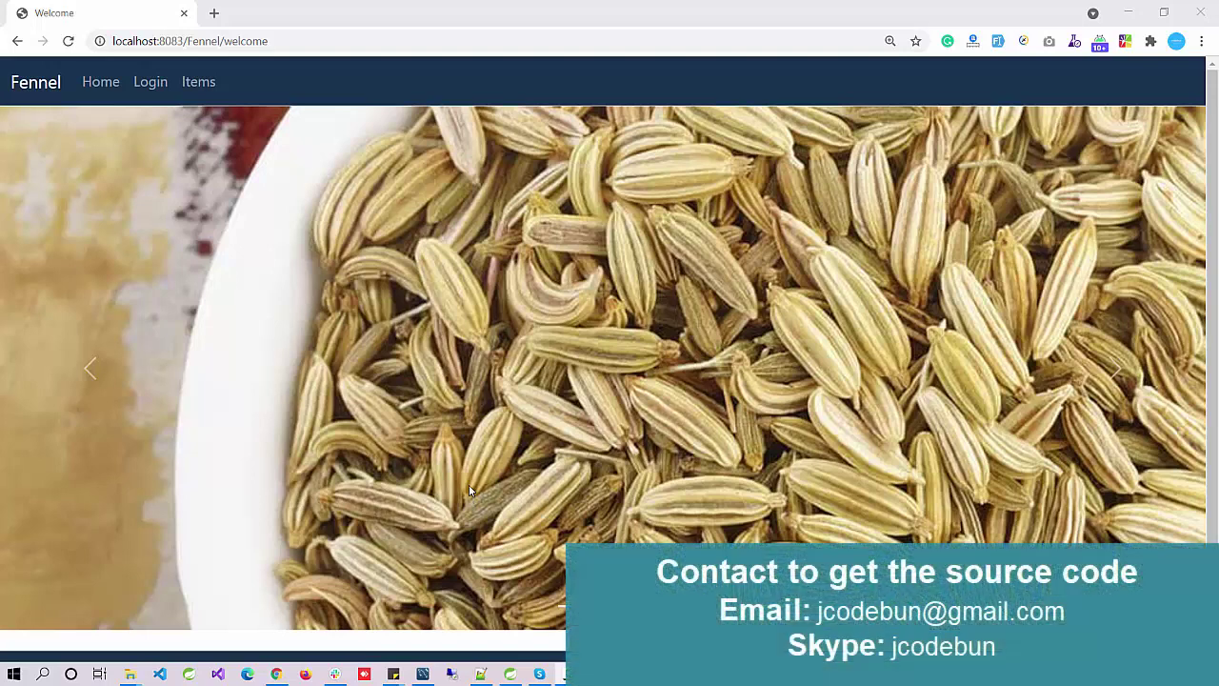
Step: Look over the Fennel welcome page, then bring up the OnlinePharmacyMgt workspace in Spring Tool Suite
{"action": "scroll", "coordinate": [513, 433], "scroll_direction": "down", "scroll_amount": 1}
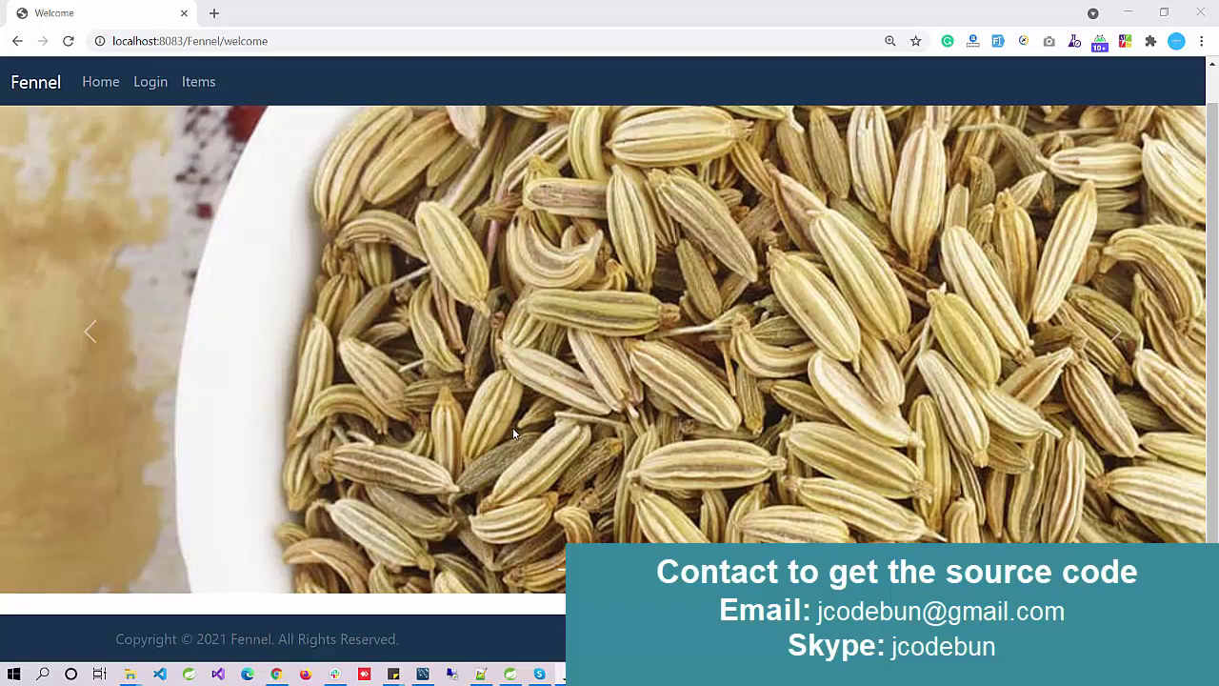
{"action": "scroll", "coordinate": [513, 433], "scroll_direction": "up", "scroll_amount": 1}
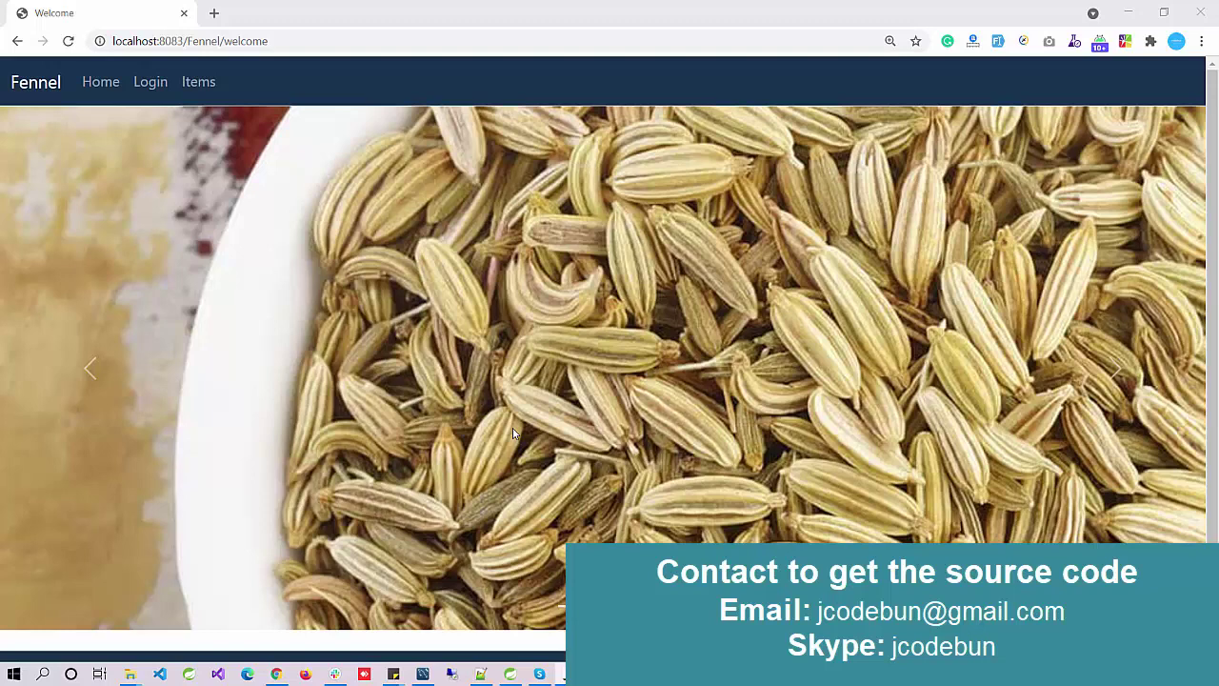
{"action": "left_click", "coordinate": [511, 674]}
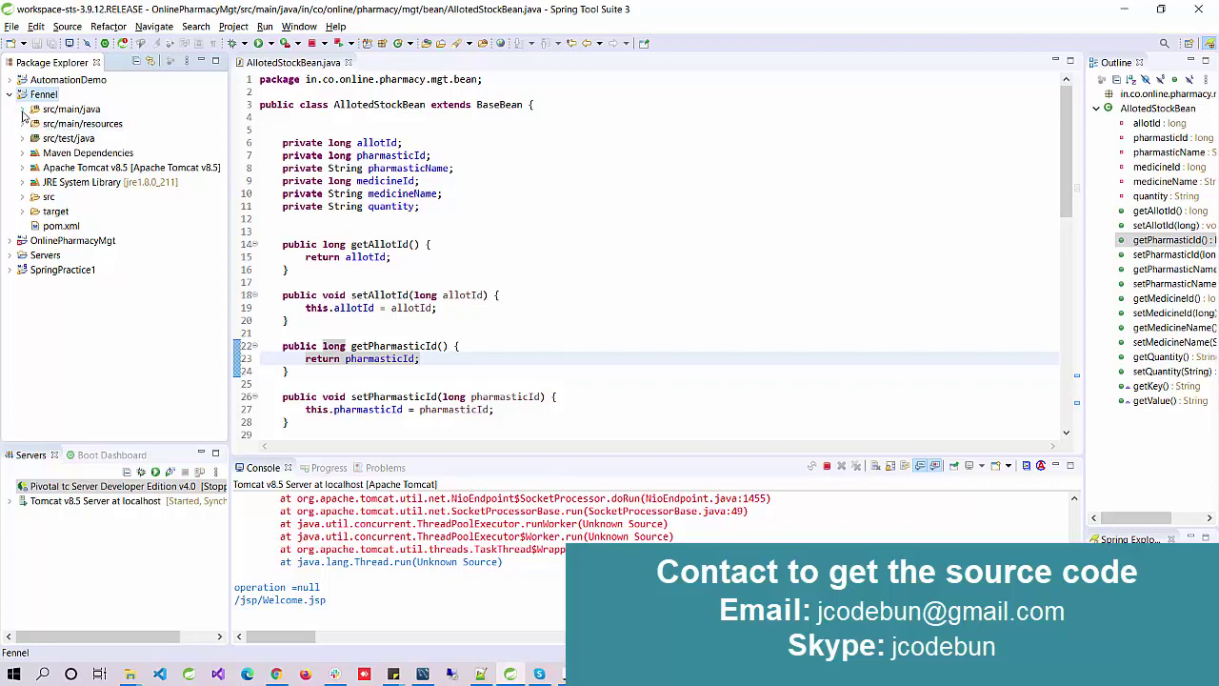
Step: Expand src/main/java to reveal the bean, ctl, exception, model and util packages
{"action": "left_click", "coordinate": [21, 109]}
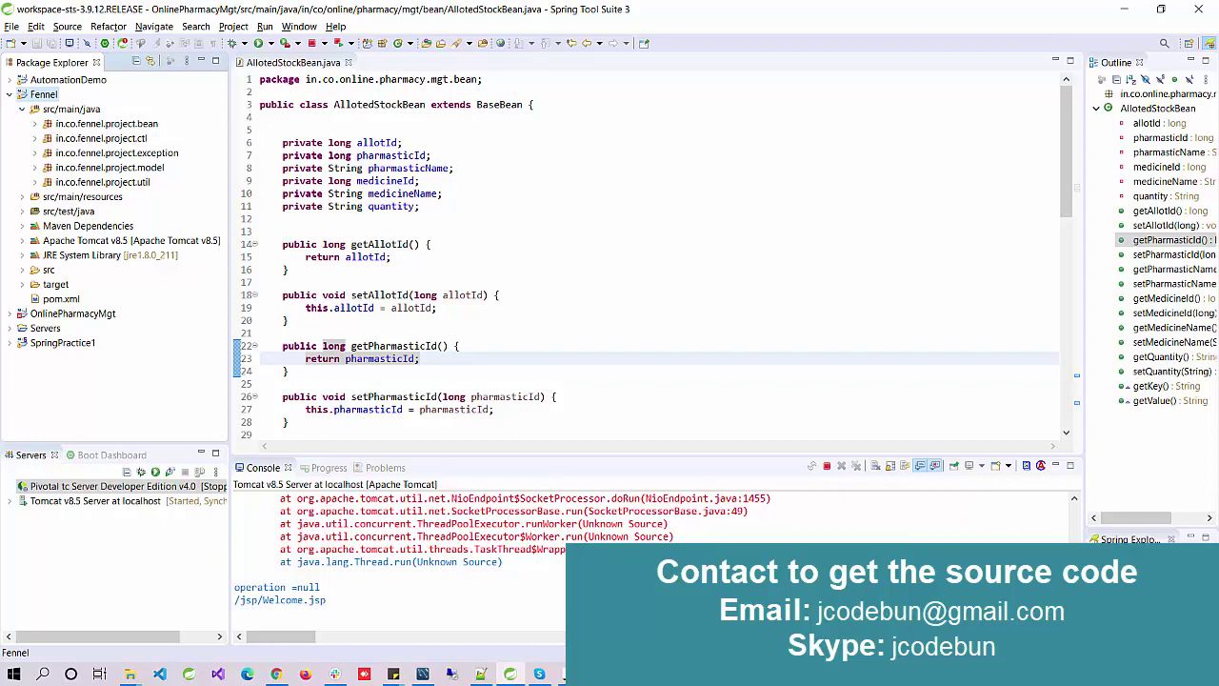
Step: In MySQL Workbench, open the f_fennel schema and list f_admin's rows with Select Rows - Limit 1000
{"action": "left_click", "coordinate": [422, 673]}
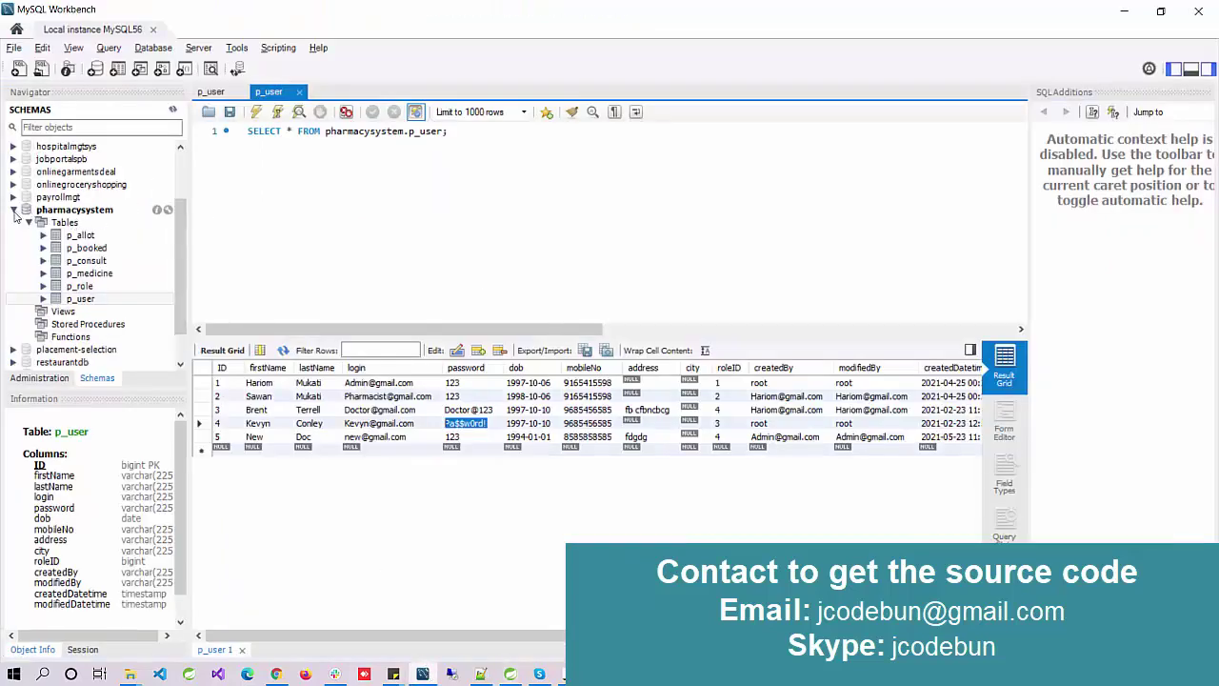
{"action": "left_click", "coordinate": [14, 209]}
{"action": "double_click", "coordinate": [54, 185]}
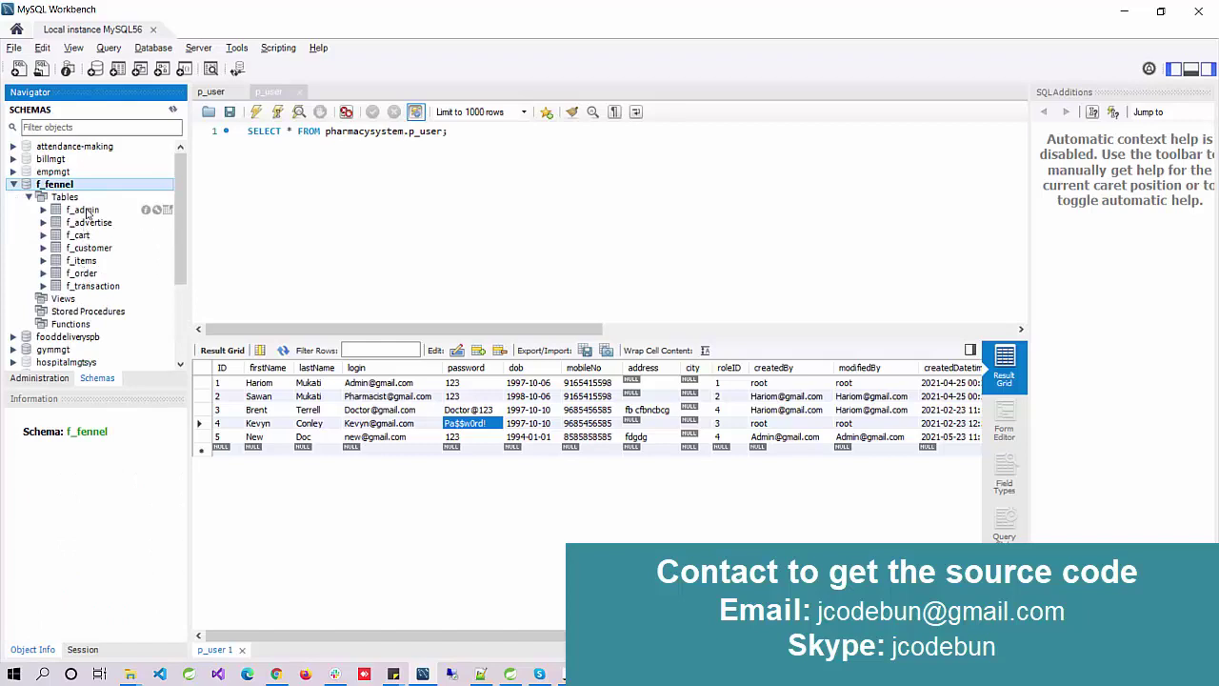
{"action": "right_click", "coordinate": [86, 208]}
{"action": "left_click", "coordinate": [191, 218]}
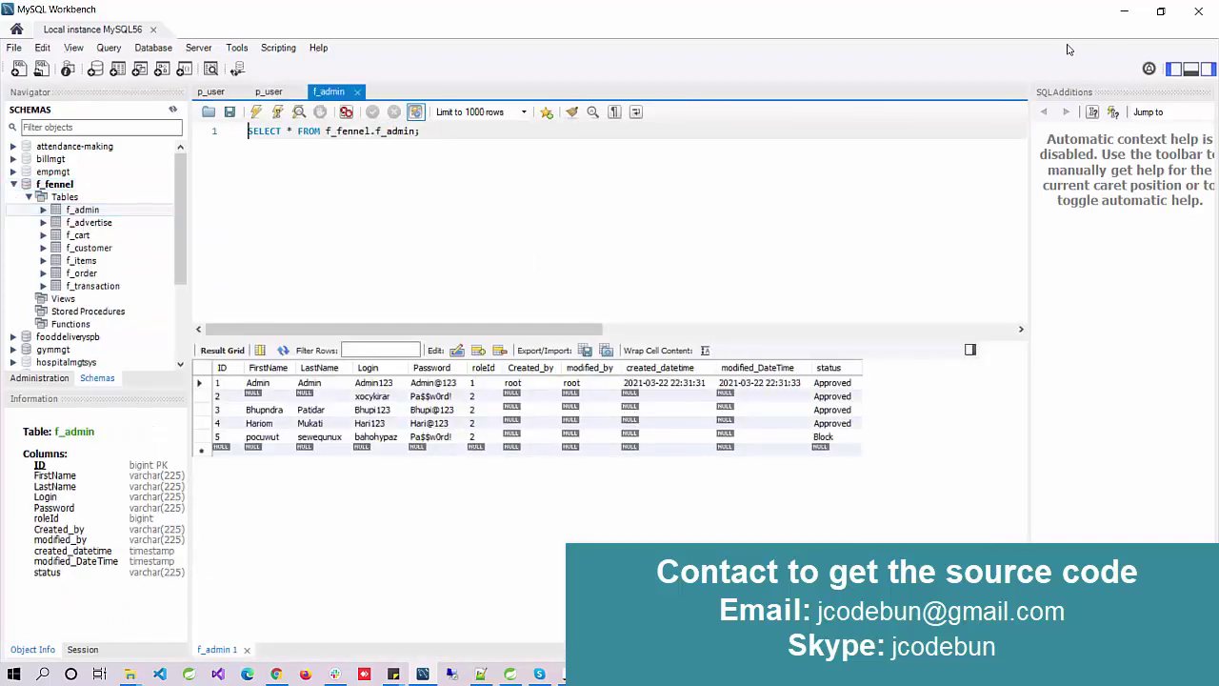
Step: Expand src/main/webapp to show images, jsp, META-INF, WEB-INF and index.jsp, and close AllotedStockBean.java
{"action": "left_click", "coordinate": [1123, 11]}
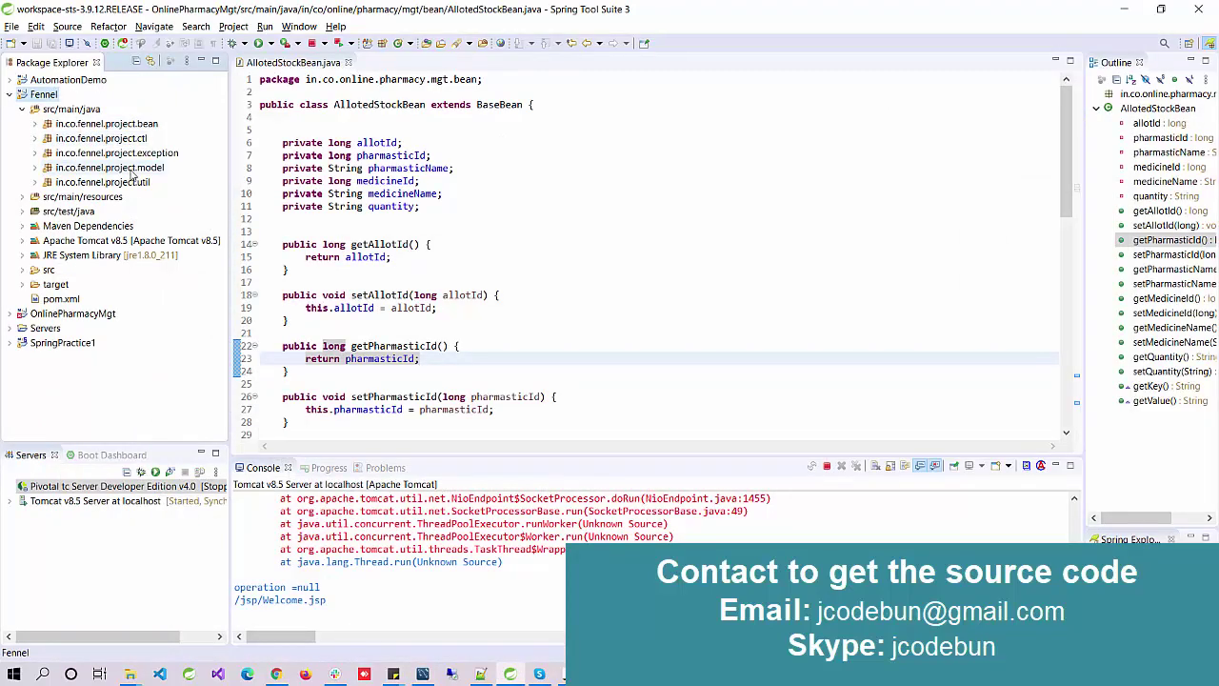
{"action": "left_click", "coordinate": [22, 270]}
{"action": "left_click", "coordinate": [35, 285]}
{"action": "left_click", "coordinate": [60, 299]}
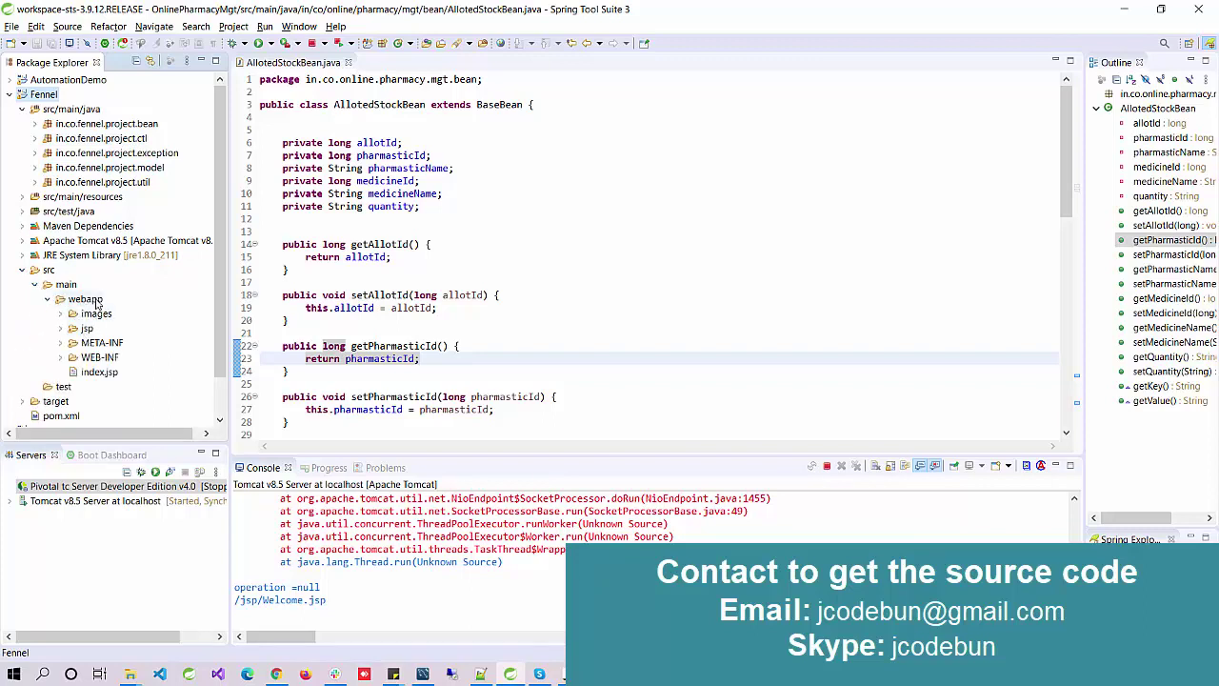
{"action": "left_click", "coordinate": [348, 62]}
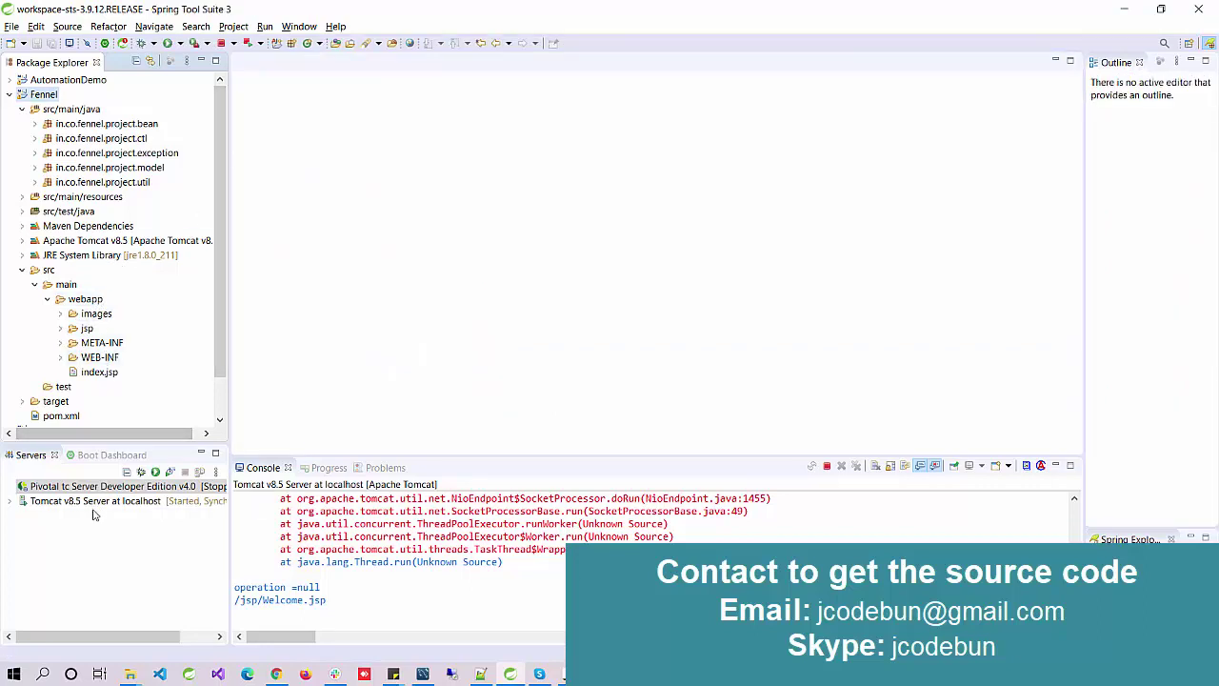
{"action": "left_click", "coordinate": [95, 501]}
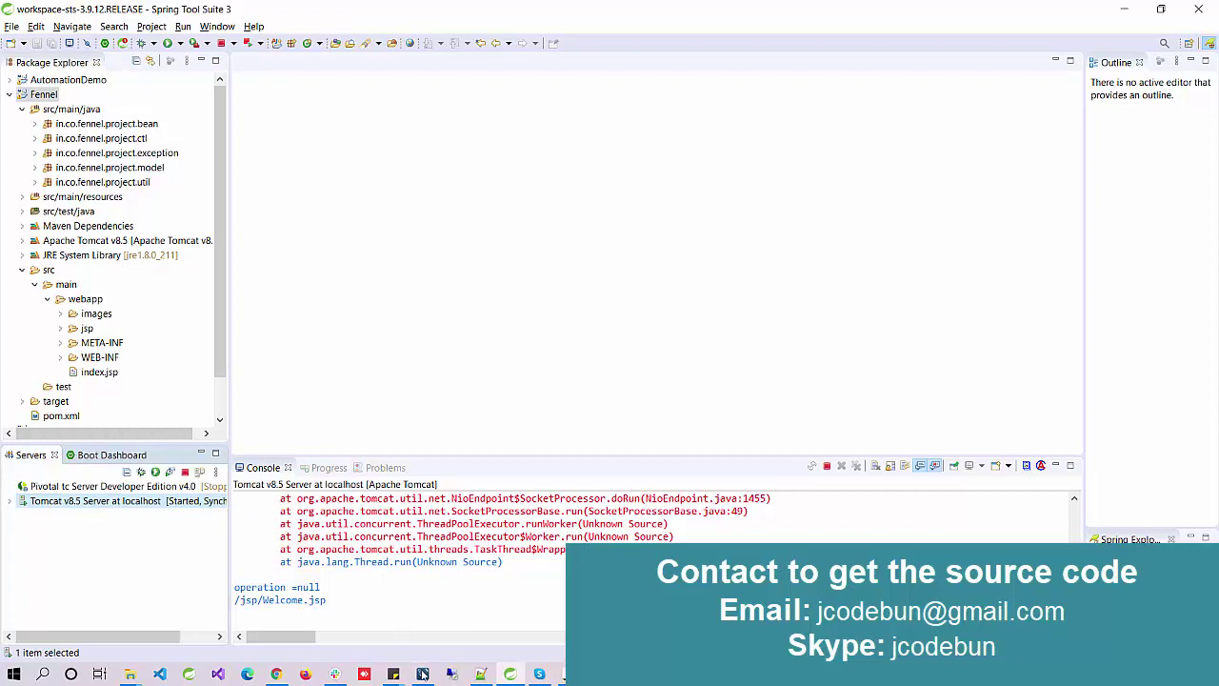
Step: Bring MySQL Workbench forward with f_fennel's seven tables and the f_admin results
{"action": "left_click", "coordinate": [422, 673]}
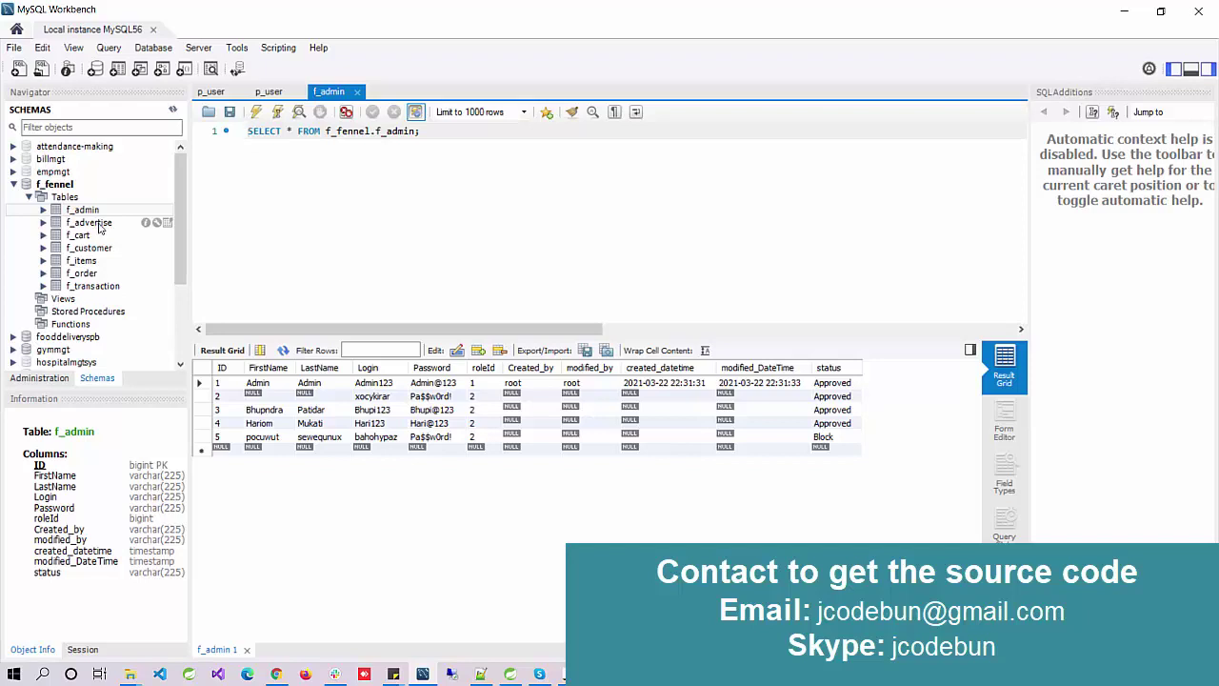
Step: Choose Run As > Run on Server for the Fennel project
{"action": "left_click", "coordinate": [1124, 13]}
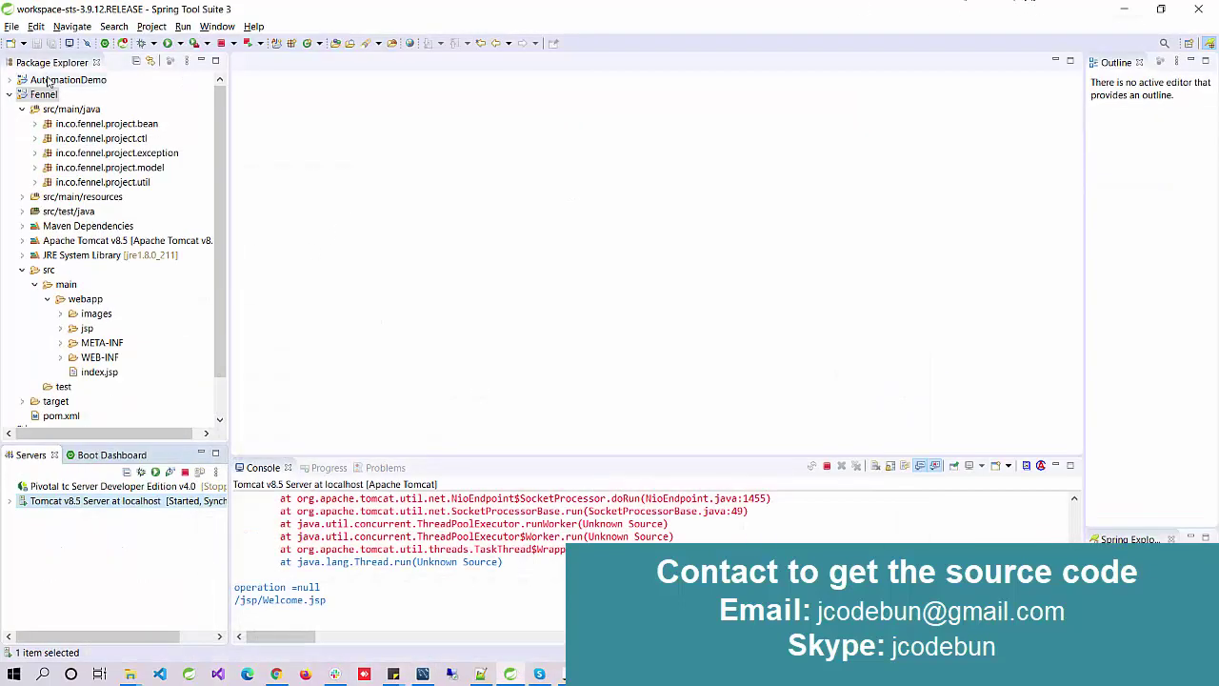
{"action": "right_click", "coordinate": [39, 99]}
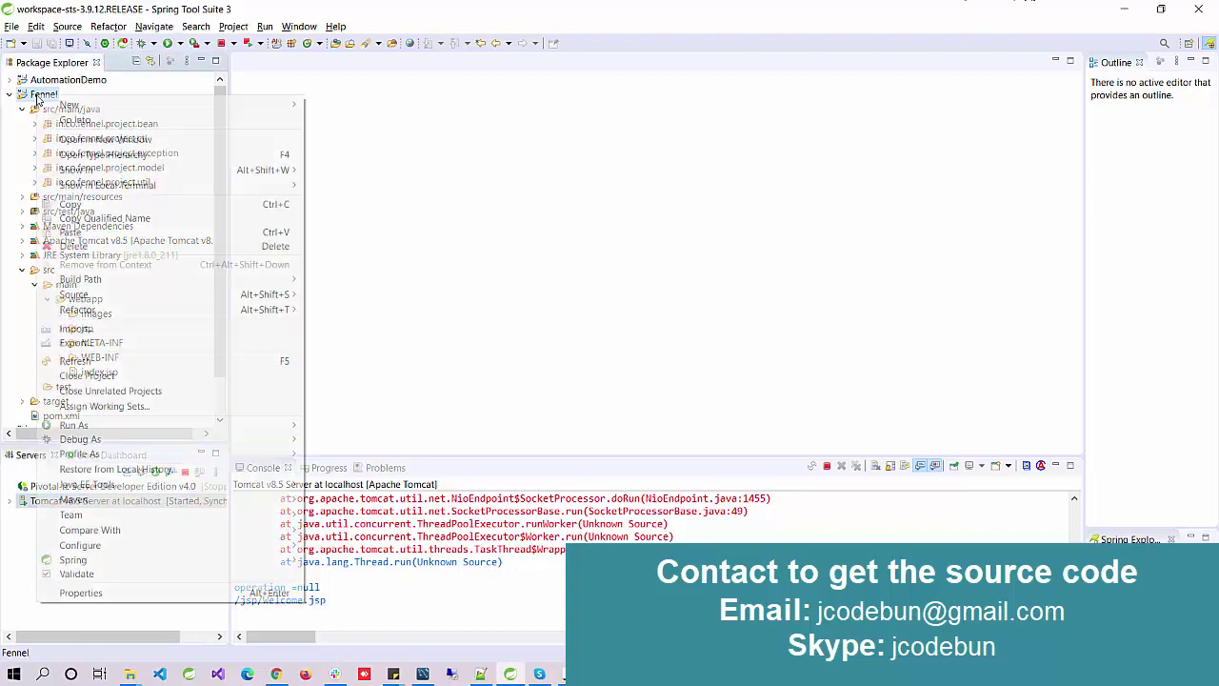
{"action": "mouse_move", "coordinate": [183, 425]}
{"action": "left_click", "coordinate": [352, 426]}
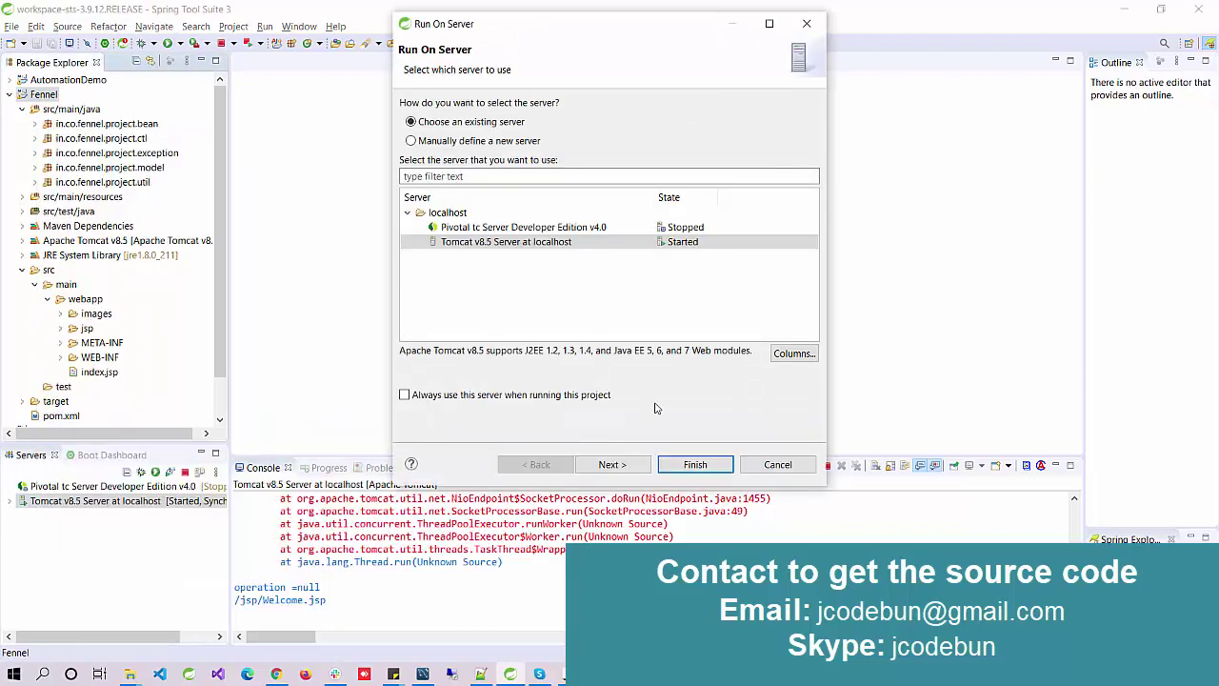
Step: Launch Fennel on the Tomcat v8.5 server and close the duplicate welcome tab
{"action": "left_click", "coordinate": [694, 465]}
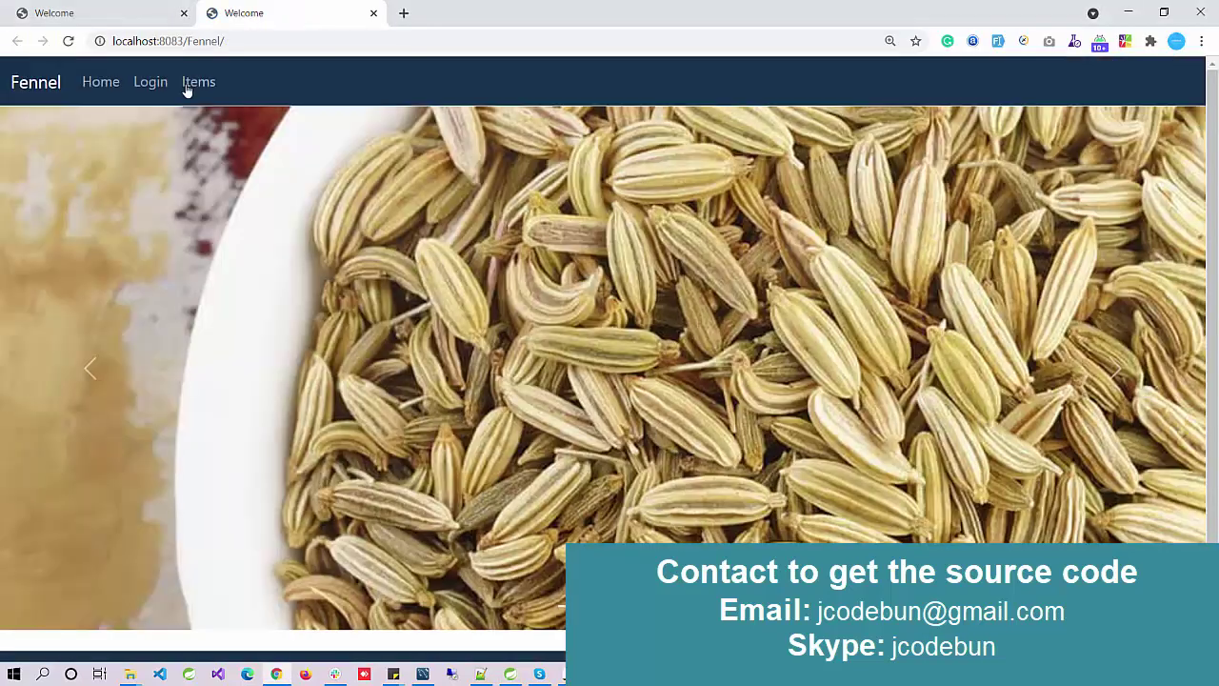
{"action": "left_click", "coordinate": [180, 13]}
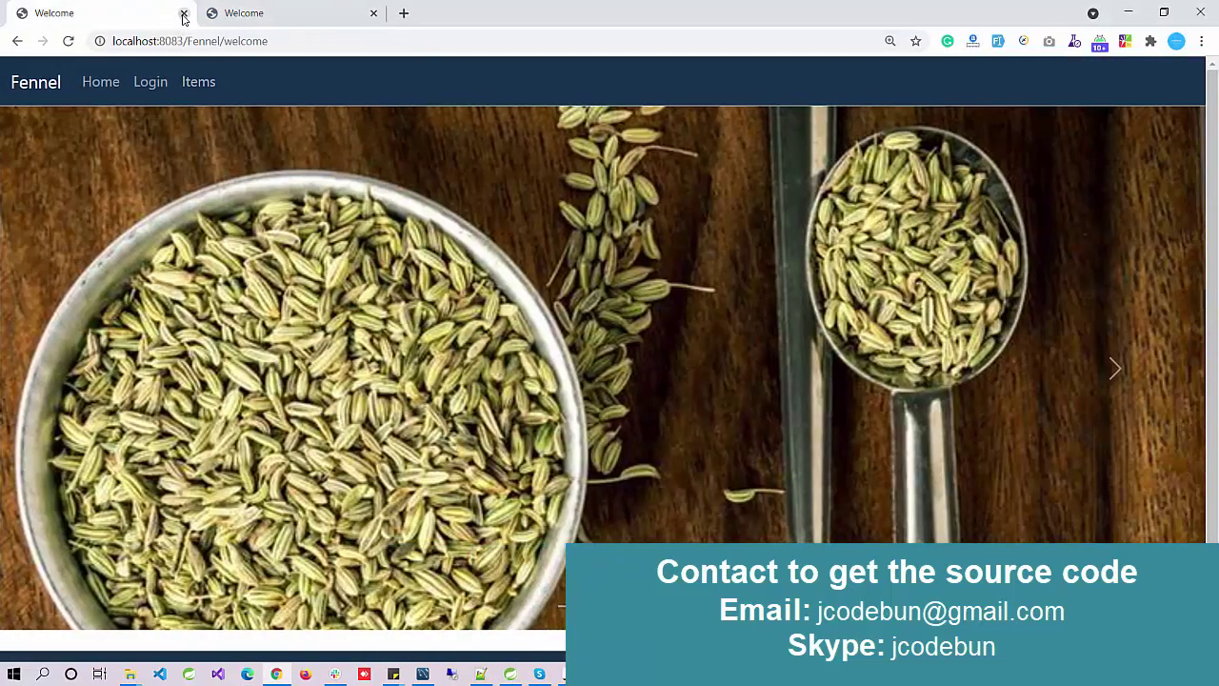
{"action": "left_click", "coordinate": [183, 13]}
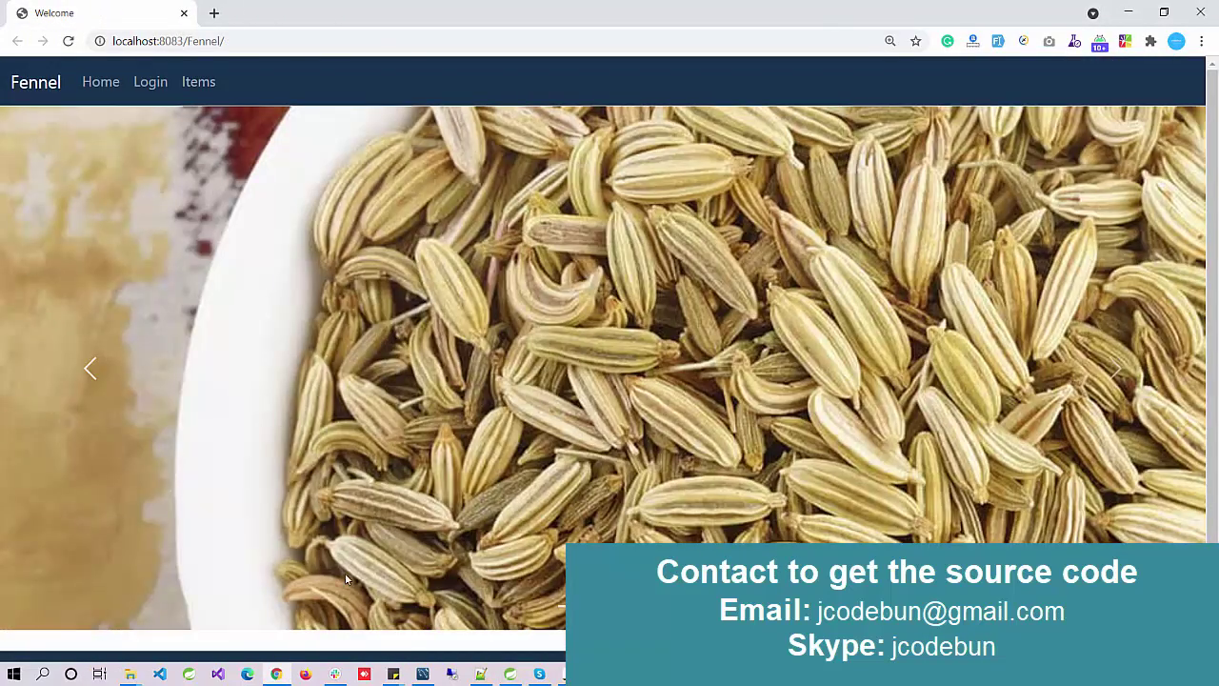
Step: Cycle the home carousel through four images and look over the footer copyright line
{"action": "left_click", "coordinate": [1113, 381]}
{"action": "left_click", "coordinate": [1113, 381]}
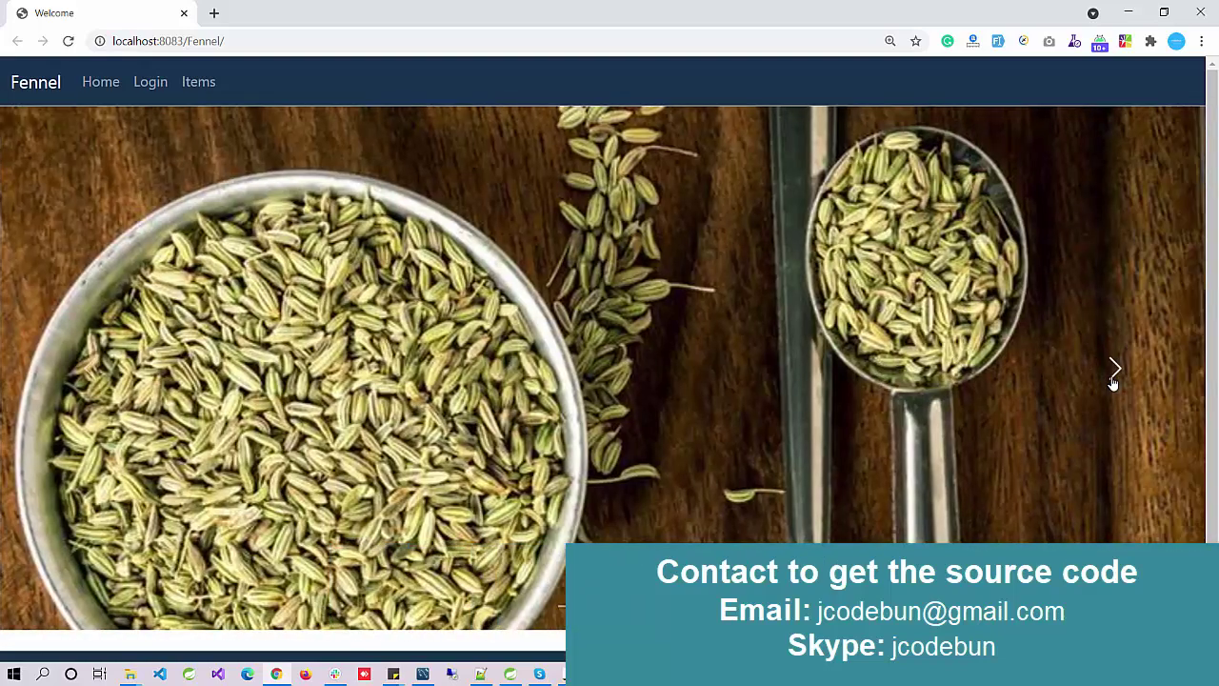
{"action": "left_click", "coordinate": [1113, 376]}
{"action": "left_click", "coordinate": [1057, 381]}
{"action": "scroll", "coordinate": [899, 391], "scroll_direction": "down", "scroll_amount": 1}
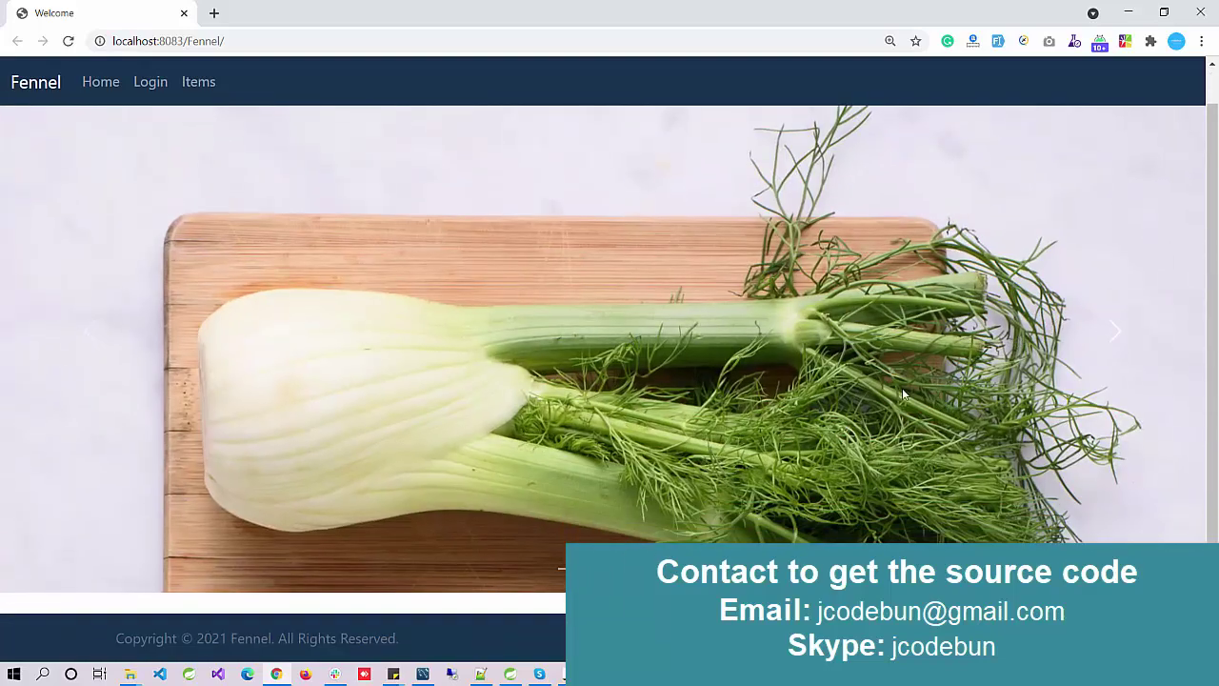
{"action": "left_click_drag", "start_coordinate": [422, 642], "coordinate": [23, 630]}
{"action": "scroll", "coordinate": [149, 142], "scroll_direction": "up", "scroll_amount": 1}
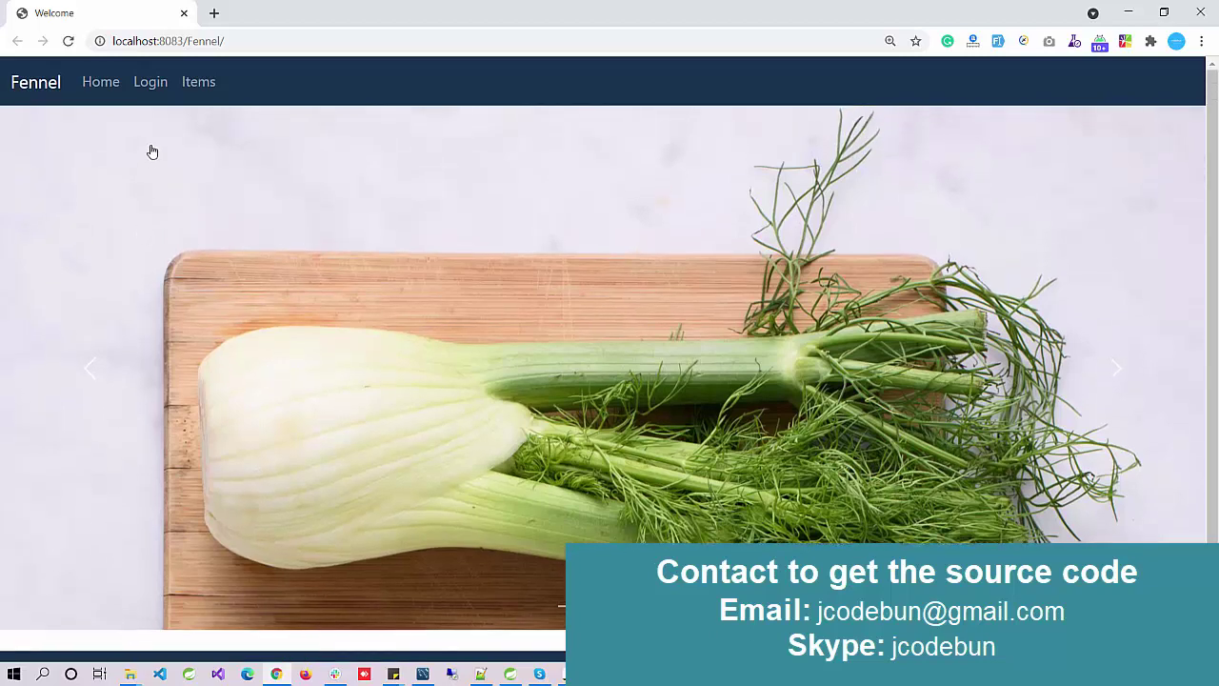
Step: Open the Items catalogue and scroll through the listed items
{"action": "left_click", "coordinate": [190, 86]}
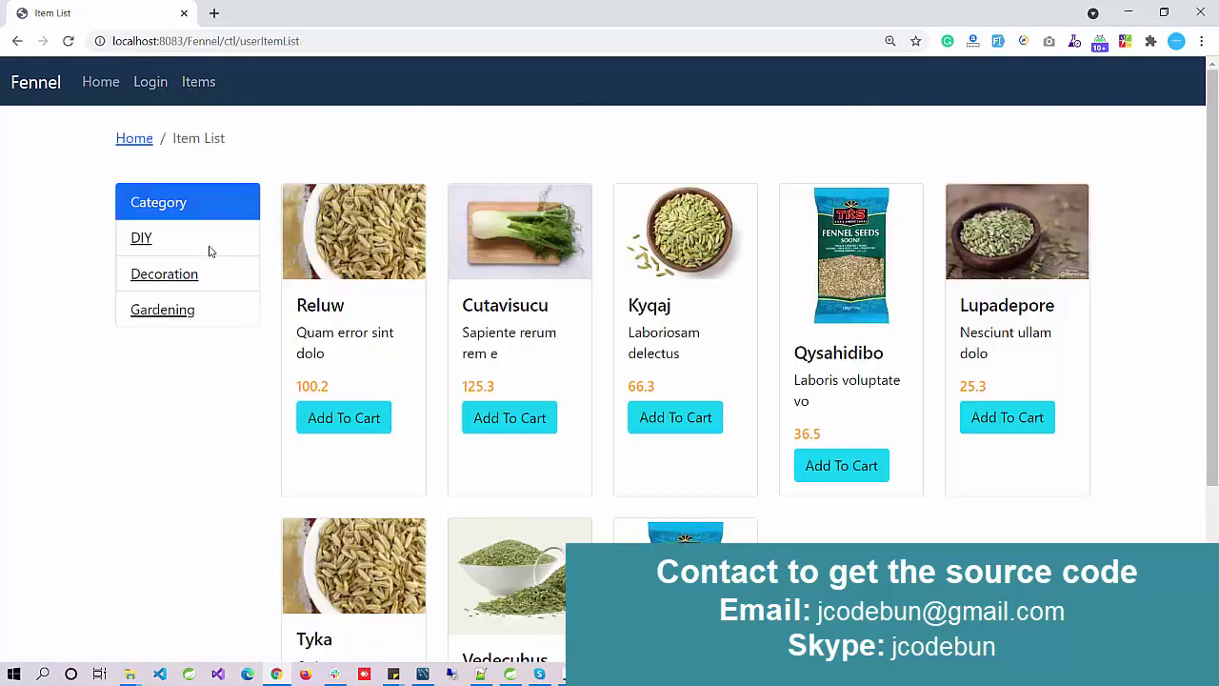
{"action": "scroll", "coordinate": [308, 462], "scroll_direction": "down", "scroll_amount": 5}
{"action": "scroll", "coordinate": [340, 422], "scroll_direction": "up", "scroll_amount": 5}
{"action": "scroll", "coordinate": [616, 295], "scroll_direction": "down", "scroll_amount": 3}
{"action": "scroll", "coordinate": [610, 293], "scroll_direction": "down", "scroll_amount": 3}
{"action": "scroll", "coordinate": [604, 292], "scroll_direction": "up", "scroll_amount": 5}
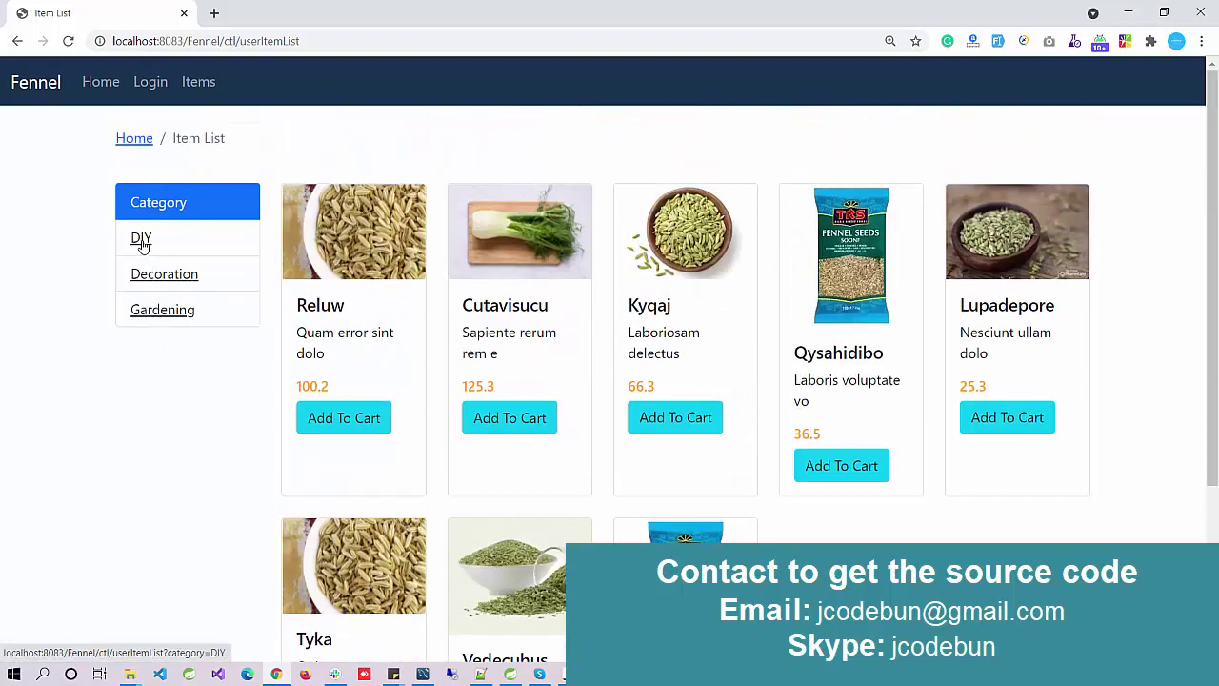
Step: Filter the item list by DIY, then Decoration, then Gardening
{"action": "left_click", "coordinate": [141, 239]}
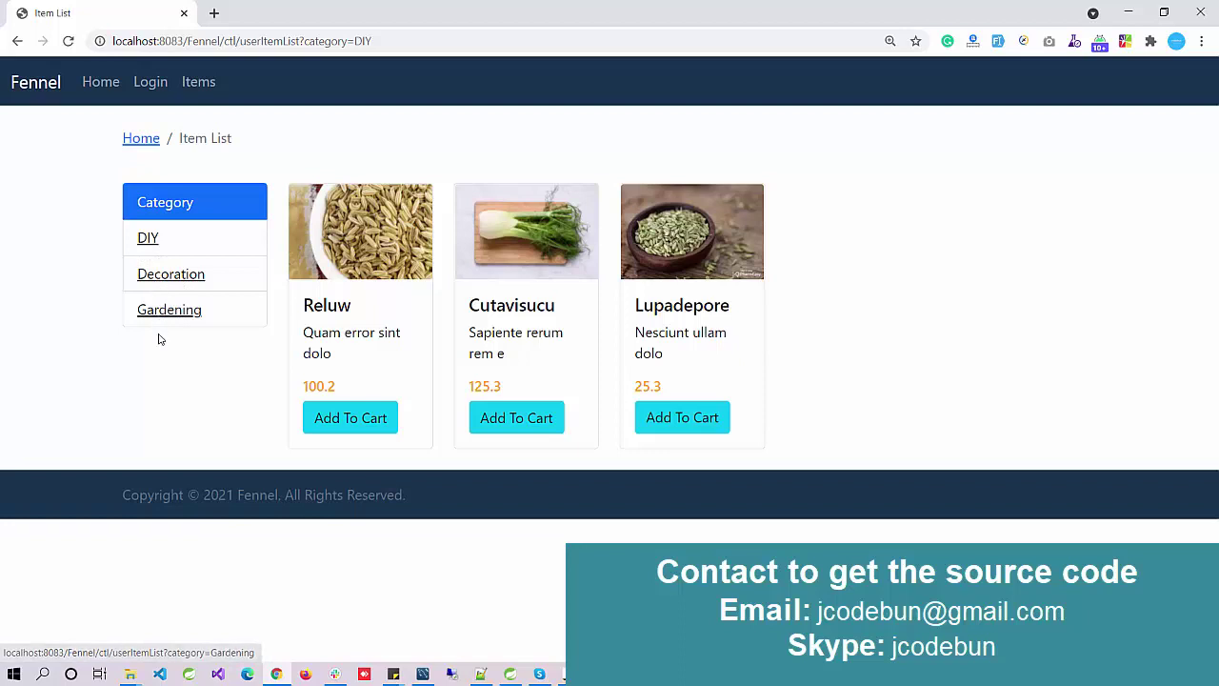
{"action": "left_click", "coordinate": [160, 276]}
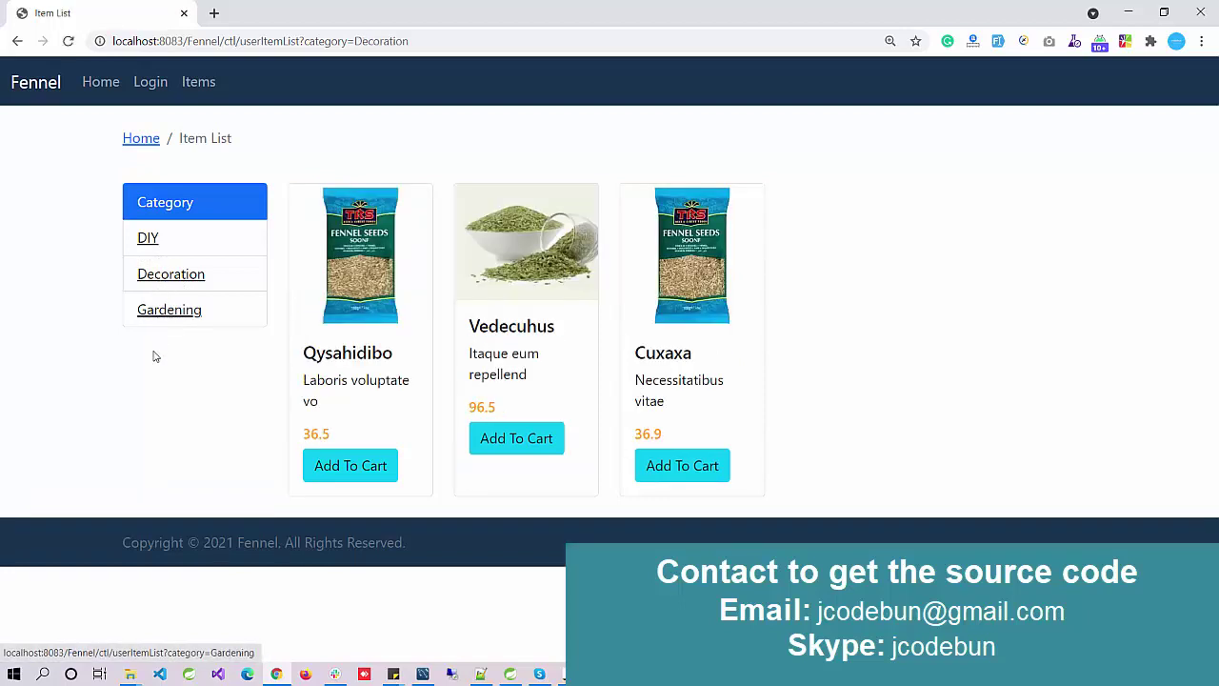
{"action": "left_click", "coordinate": [183, 311]}
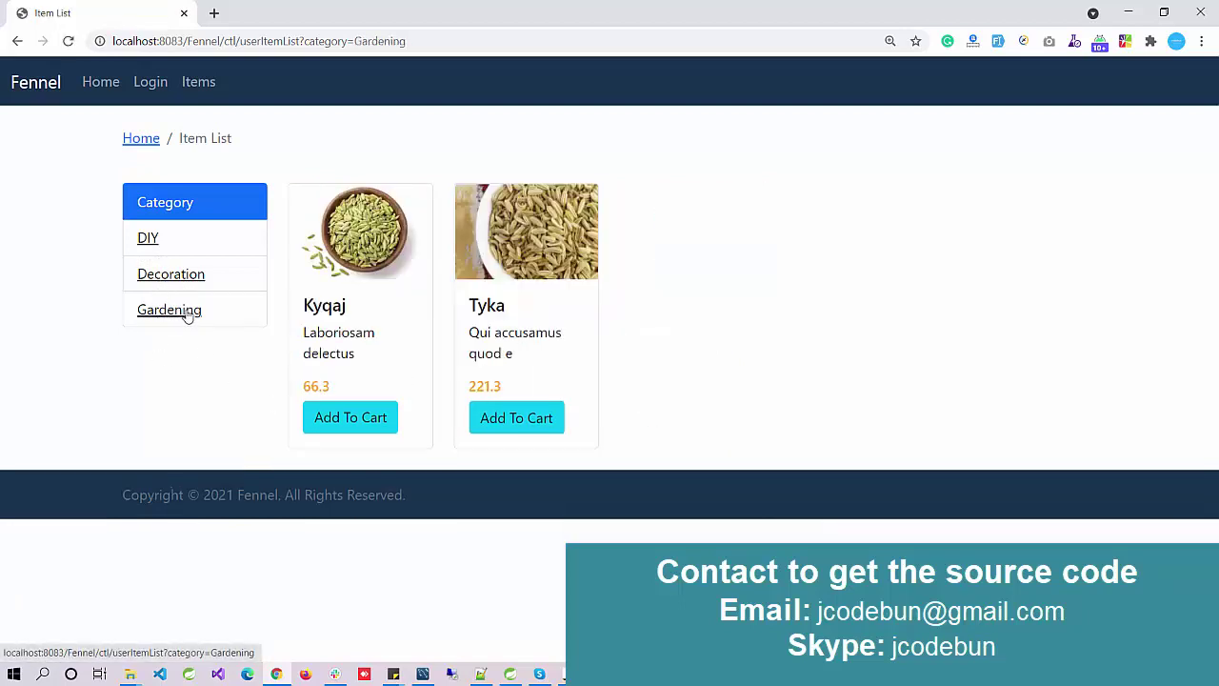
Step: Open Fennel's login page with saved credentials filled, then switch to MySQL Workbench
{"action": "left_click", "coordinate": [145, 82]}
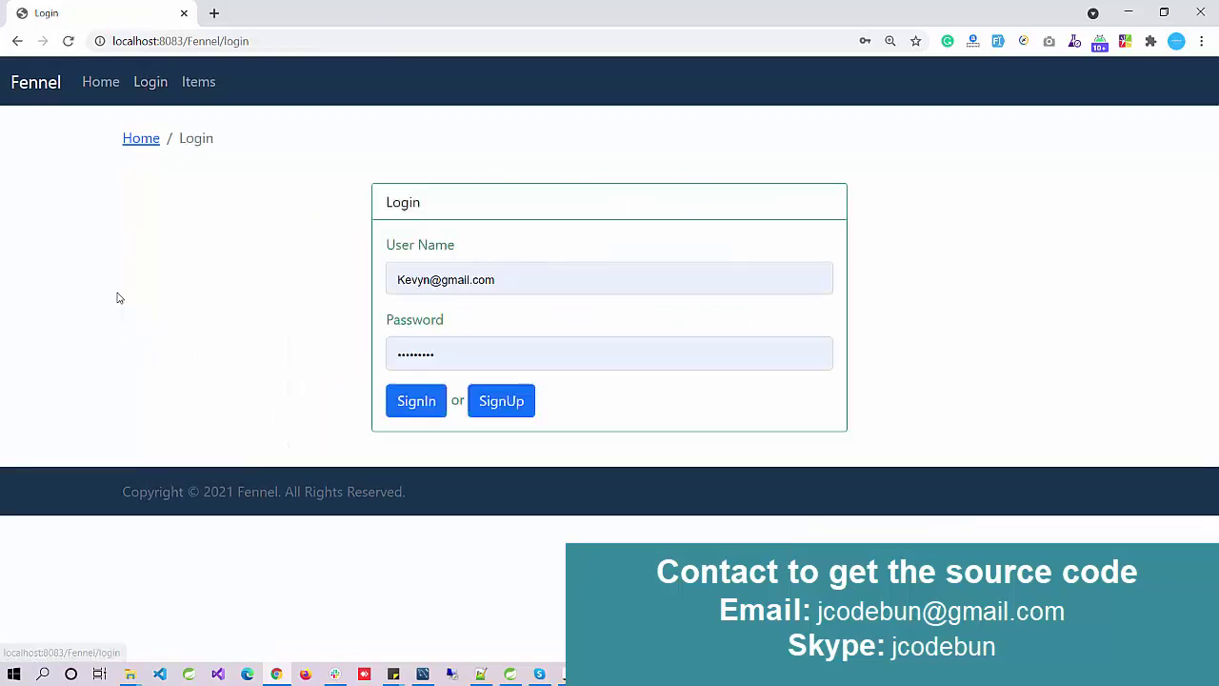
{"action": "mouse_move", "coordinate": [423, 674]}
{"action": "left_click", "coordinate": [407, 610]}
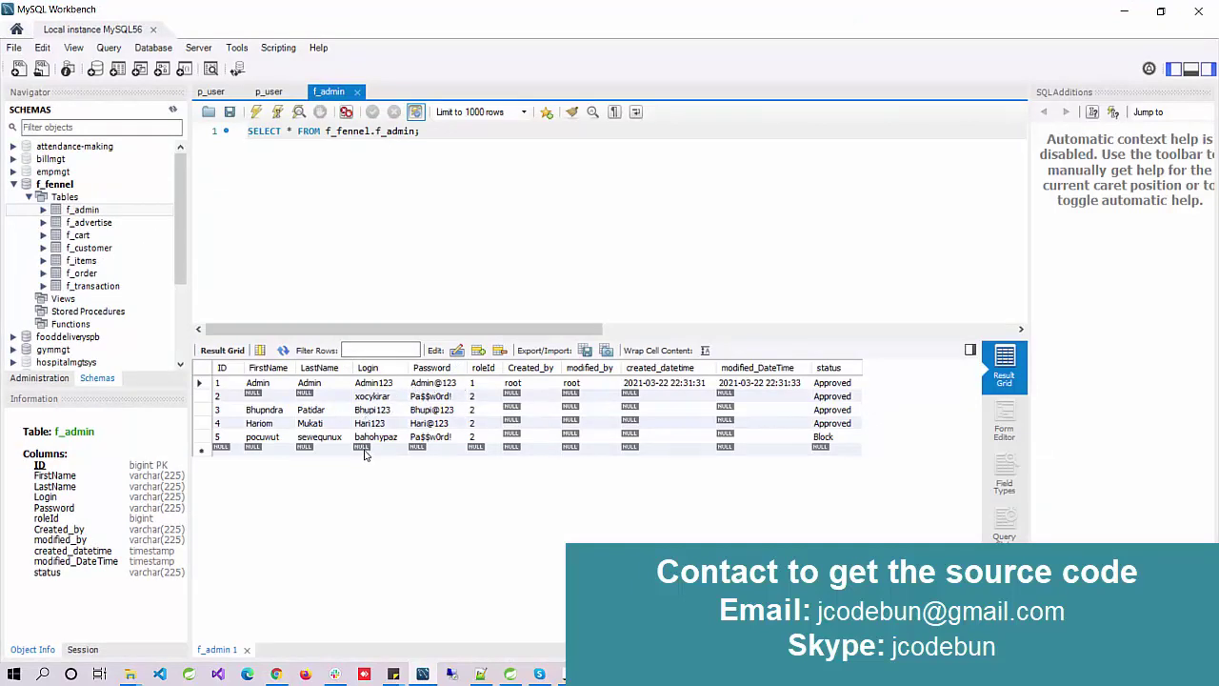
Step: Query the f_customer and f_admin rows, then select the admin's login value for copying
{"action": "right_click", "coordinate": [109, 254]}
{"action": "left_click", "coordinate": [142, 257]}
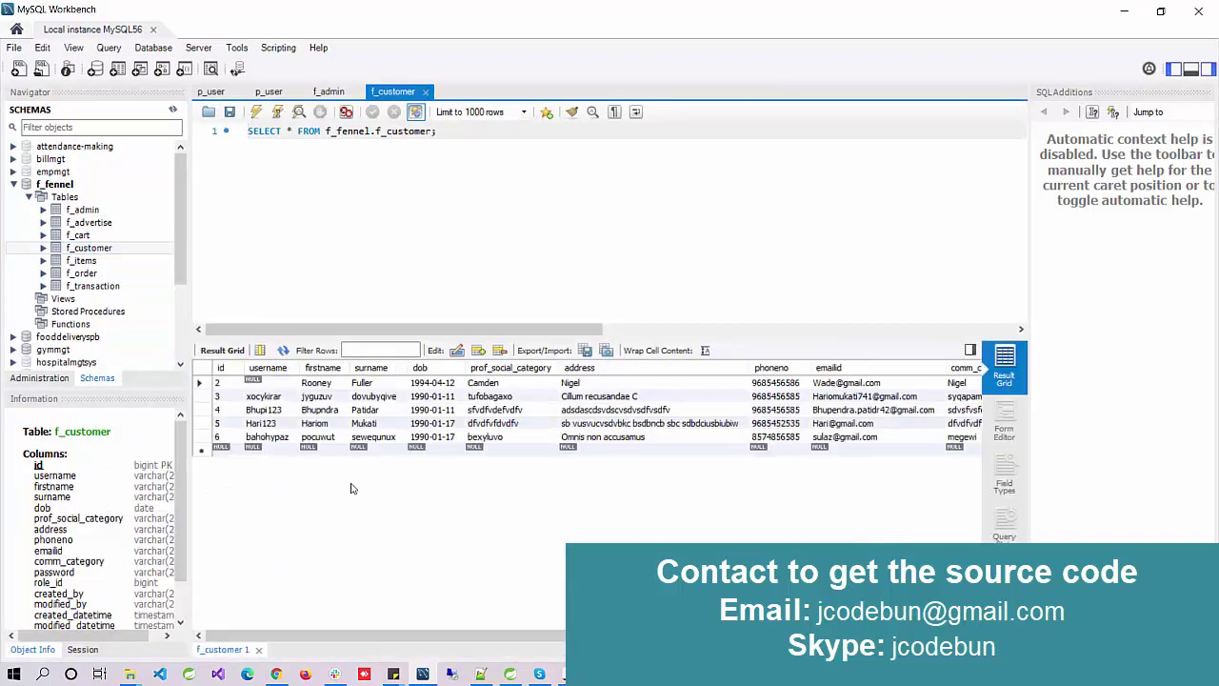
{"action": "right_click", "coordinate": [100, 212]}
{"action": "left_click", "coordinate": [96, 225]}
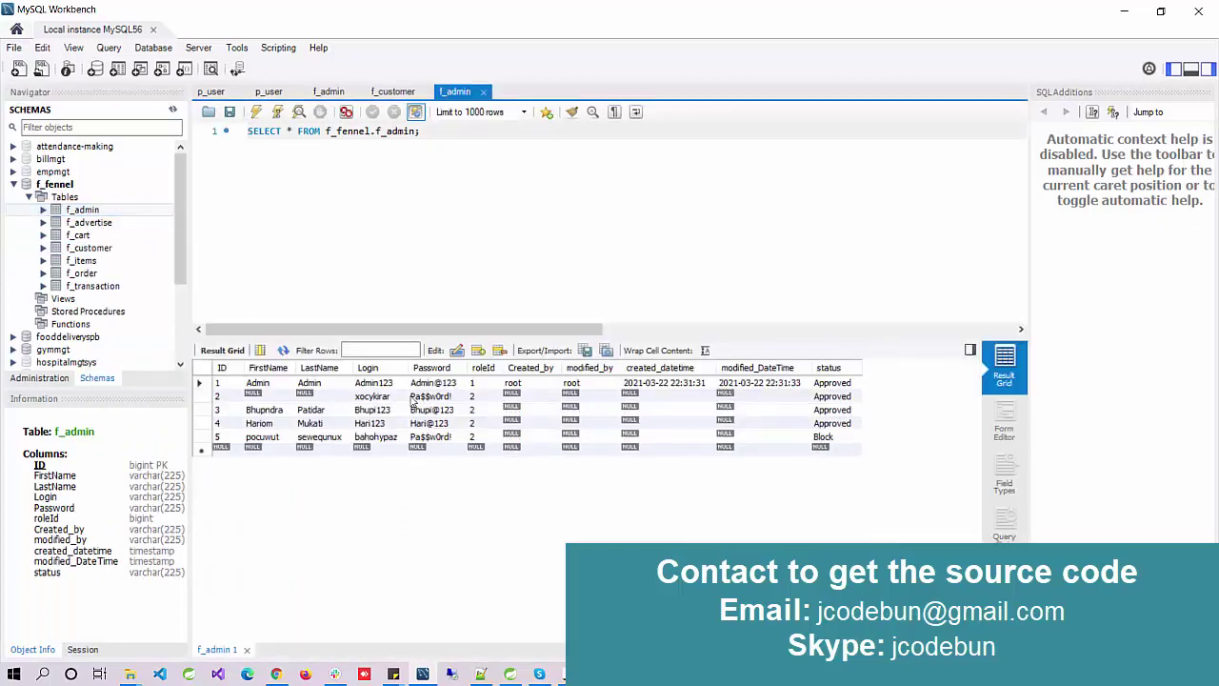
{"action": "double_click", "coordinate": [379, 385]}
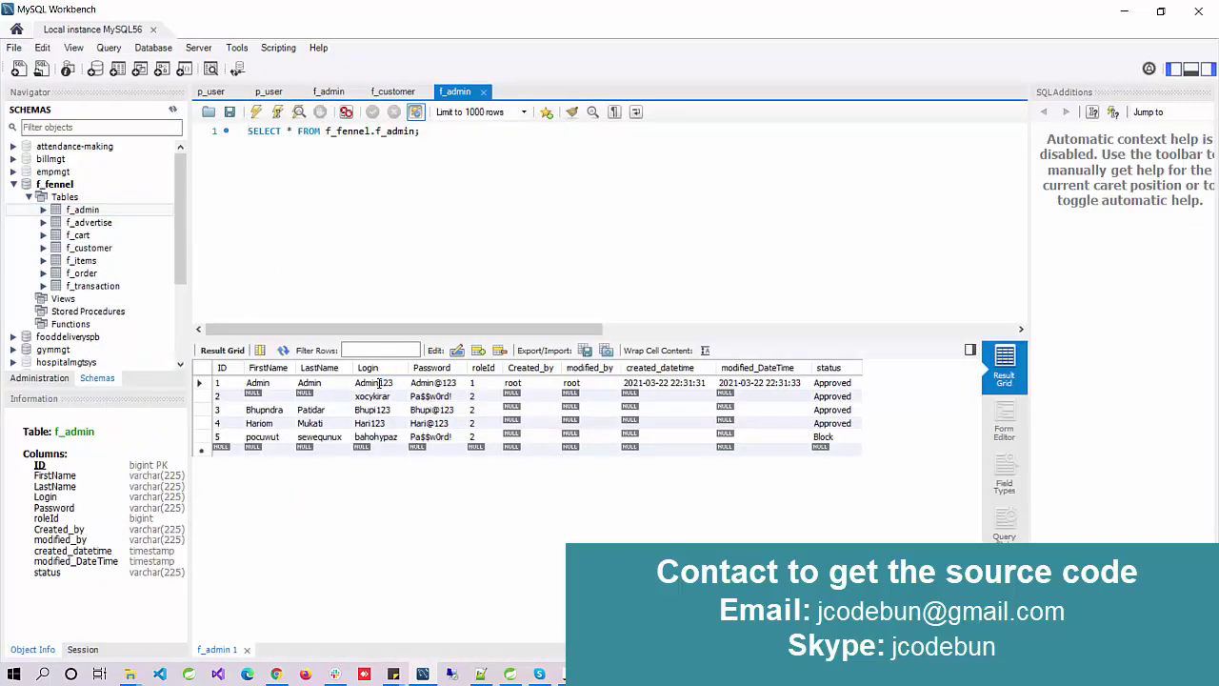
{"action": "double_click", "coordinate": [380, 383]}
{"action": "key", "text": "ctrl+c"}
Step: Fill the login form with the admin user name and password copied from the f_admin table
{"action": "key", "text": "alt+Tab"}
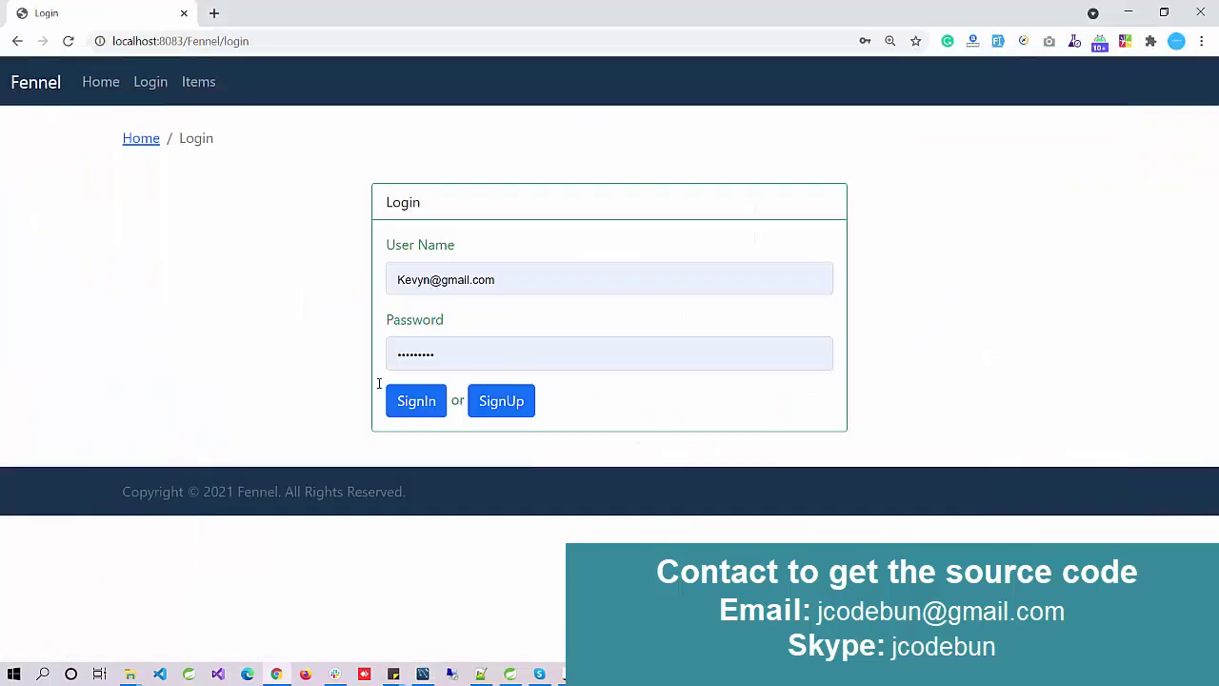
{"action": "left_click", "coordinate": [506, 282]}
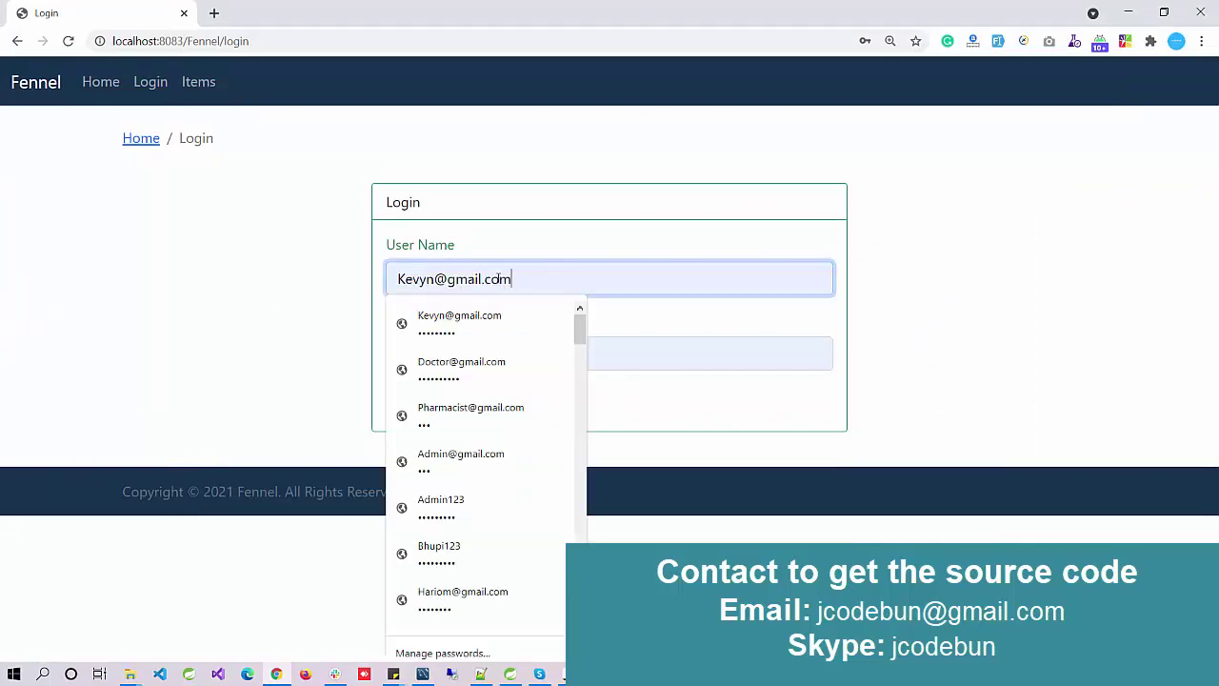
{"action": "key", "text": "ctrl+v"}
{"action": "key", "text": "alt+Tab"}
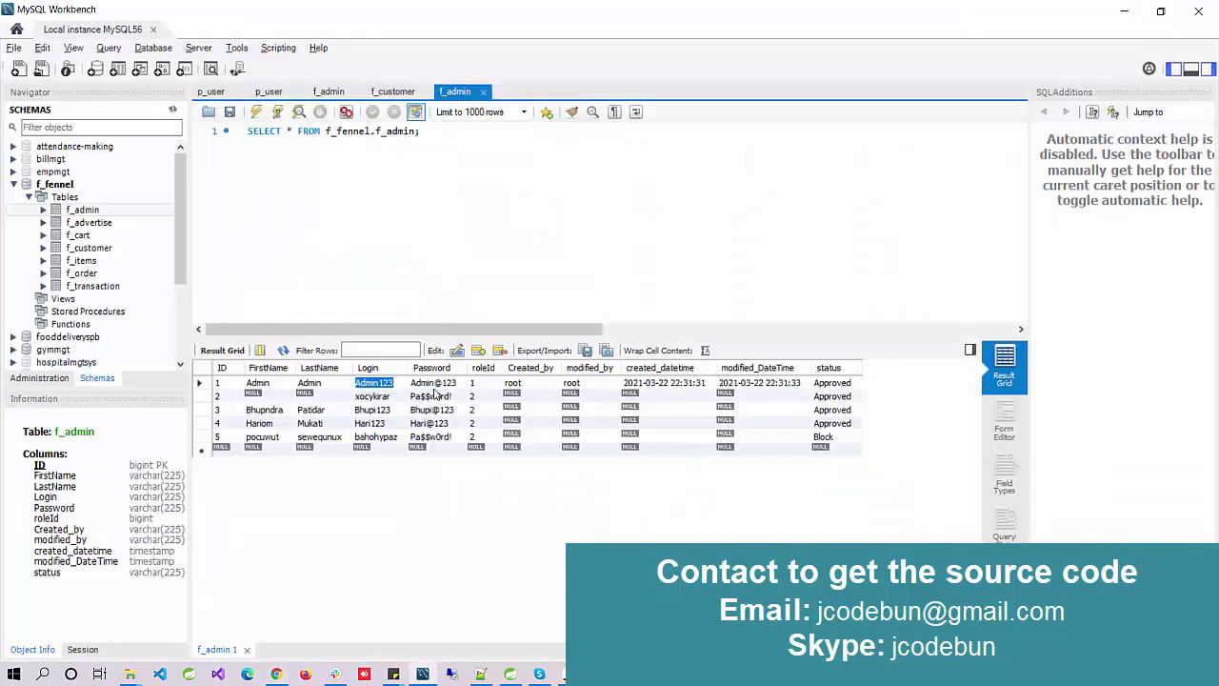
{"action": "double_click", "coordinate": [433, 383]}
{"action": "key", "text": "ctrl+c"}
{"action": "key", "text": "alt+Tab"}
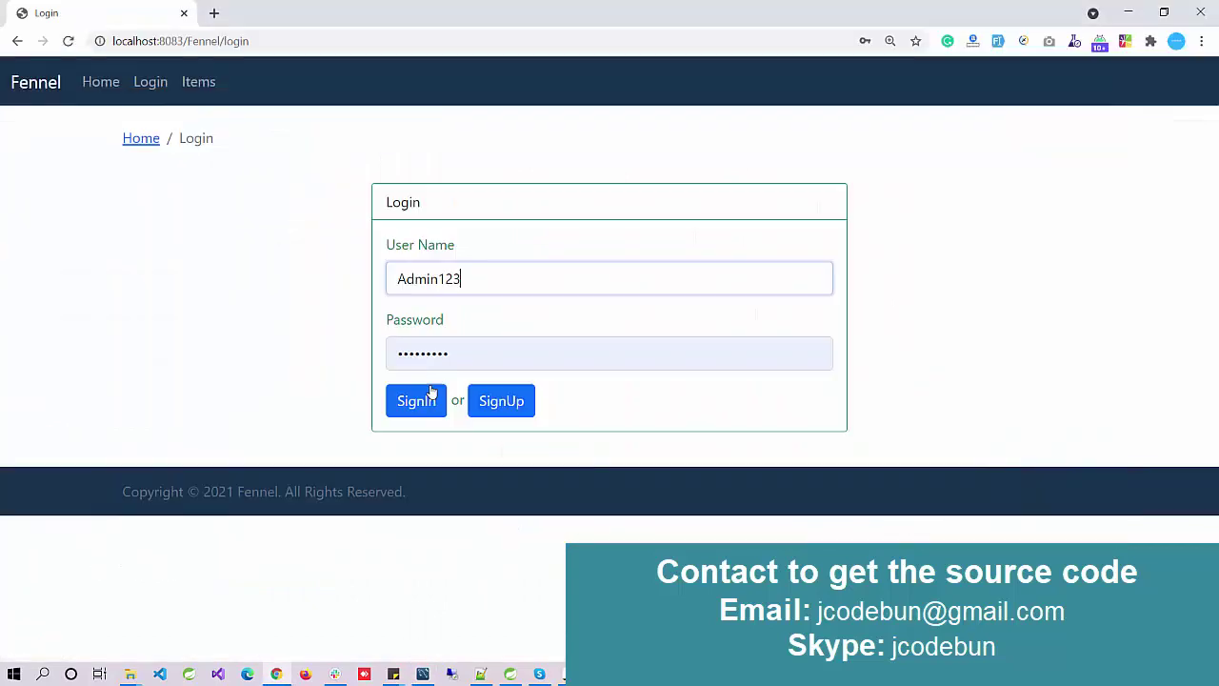
{"action": "double_click", "coordinate": [410, 356]}
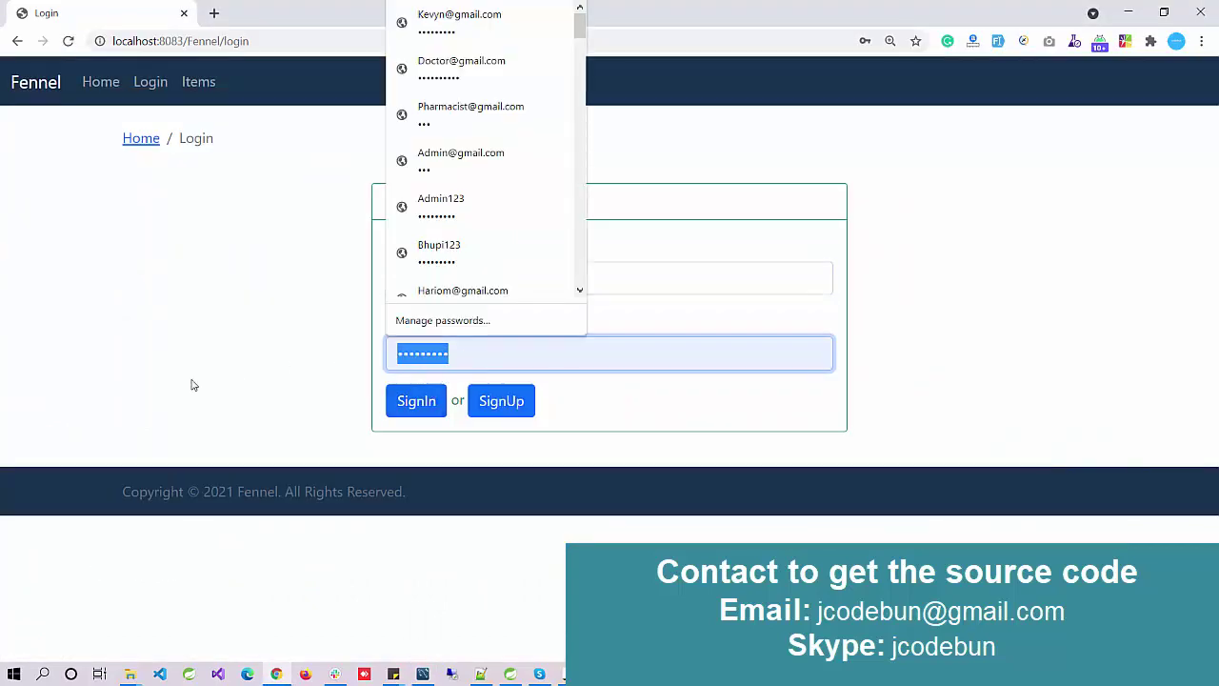
{"action": "key", "text": "ctrl+v"}
Step: Sign in as admin and open the Customer > Add Customer entry form
{"action": "left_click", "coordinate": [409, 412]}
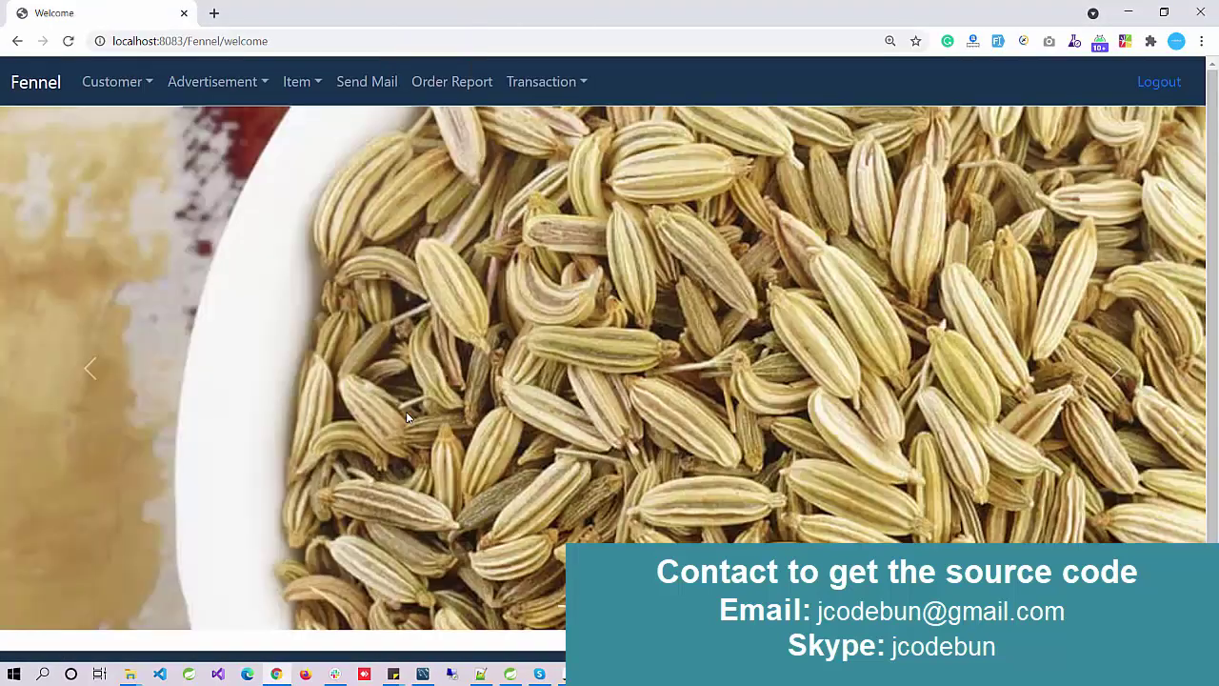
{"action": "left_click", "coordinate": [137, 87]}
{"action": "left_click", "coordinate": [145, 126]}
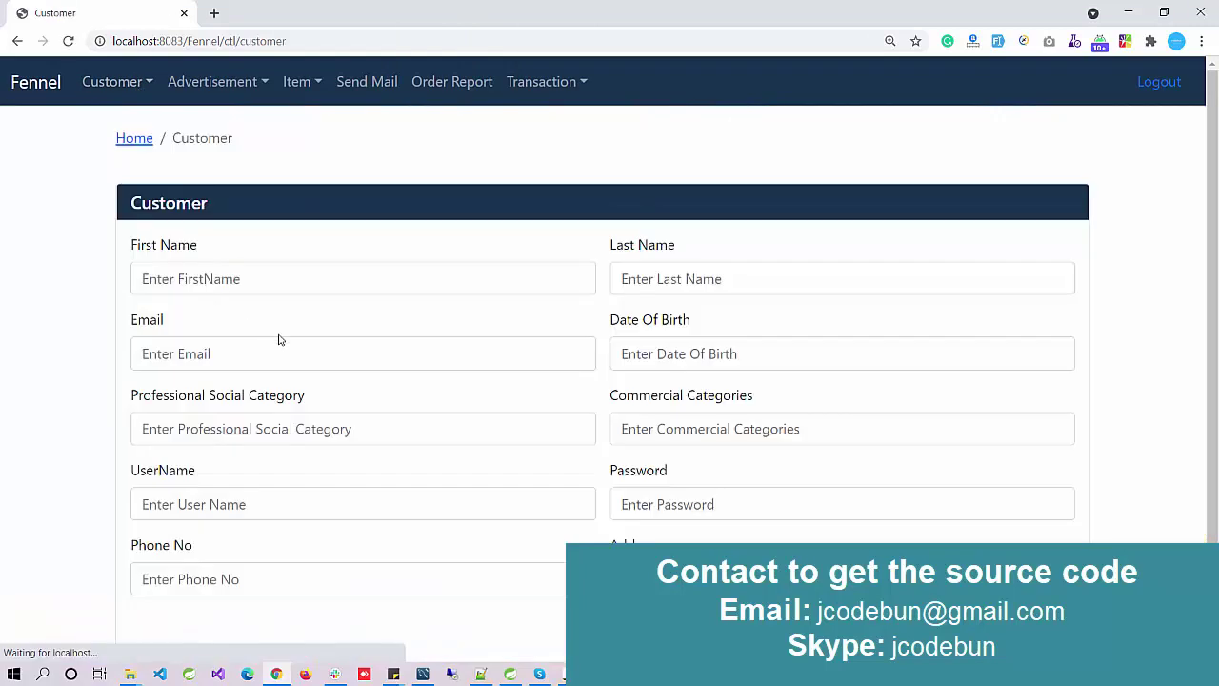
{"action": "scroll", "coordinate": [670, 472], "scroll_direction": "down", "scroll_amount": 1}
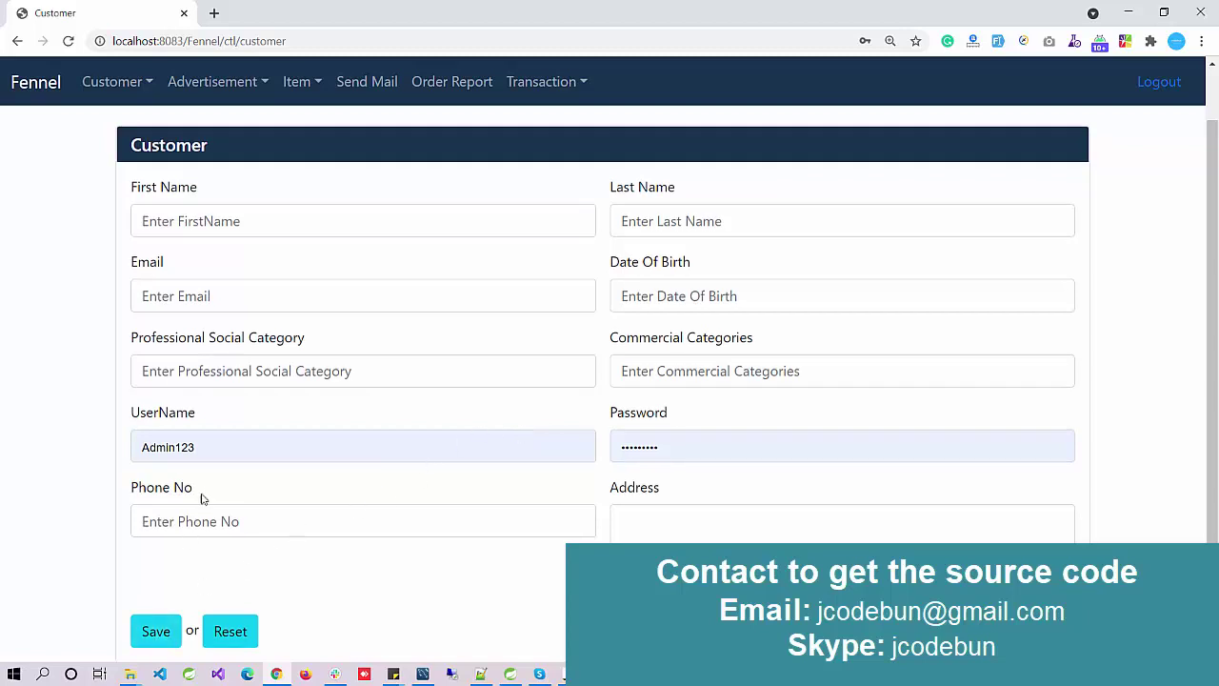
Step: Open the Customer List and scroll through the customer records
{"action": "scroll", "coordinate": [203, 493], "scroll_direction": "up", "scroll_amount": 1}
{"action": "left_click", "coordinate": [126, 81]}
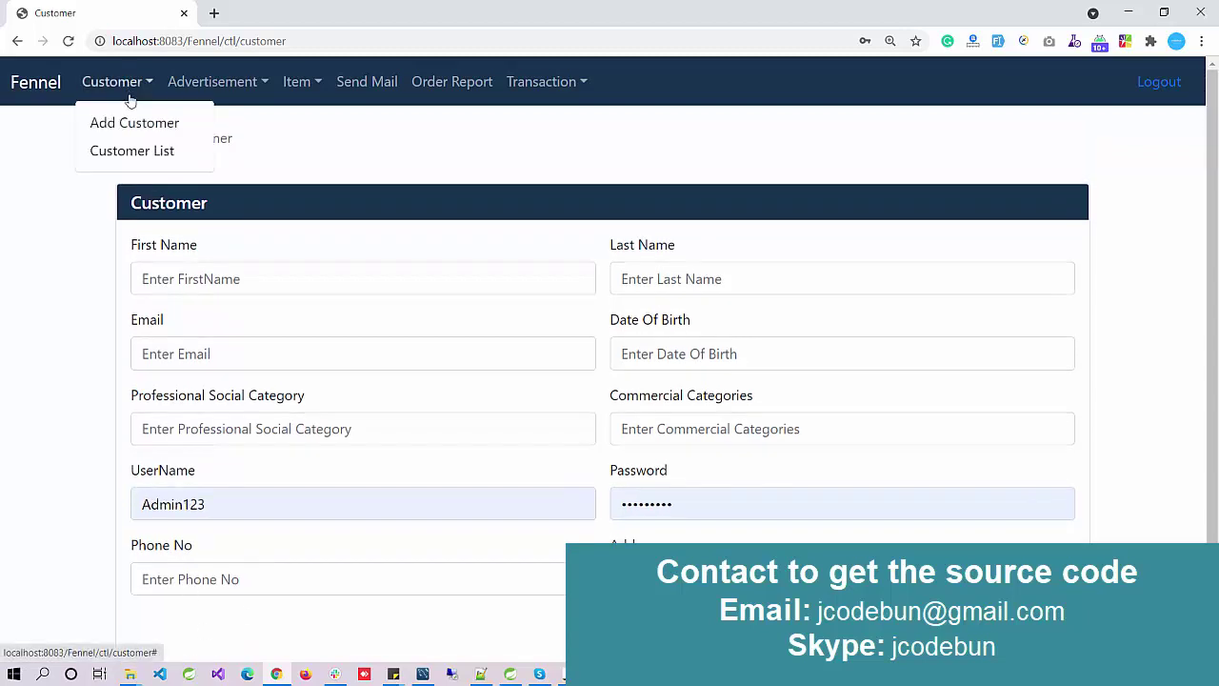
{"action": "left_click", "coordinate": [133, 151]}
{"action": "scroll", "coordinate": [350, 318], "scroll_direction": "down", "scroll_amount": 2}
{"action": "scroll", "coordinate": [853, 343], "scroll_direction": "up", "scroll_amount": 2}
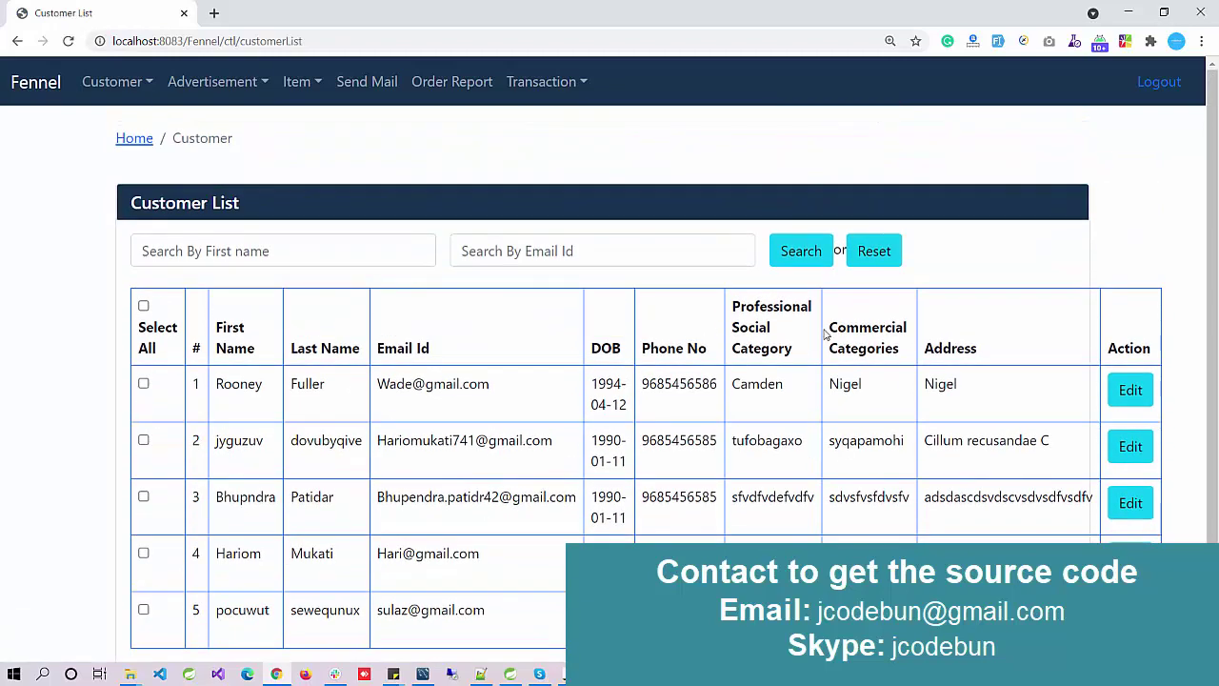
{"action": "scroll", "coordinate": [828, 335], "scroll_direction": "down", "scroll_amount": 2}
{"action": "scroll", "coordinate": [709, 357], "scroll_direction": "up", "scroll_amount": 1}
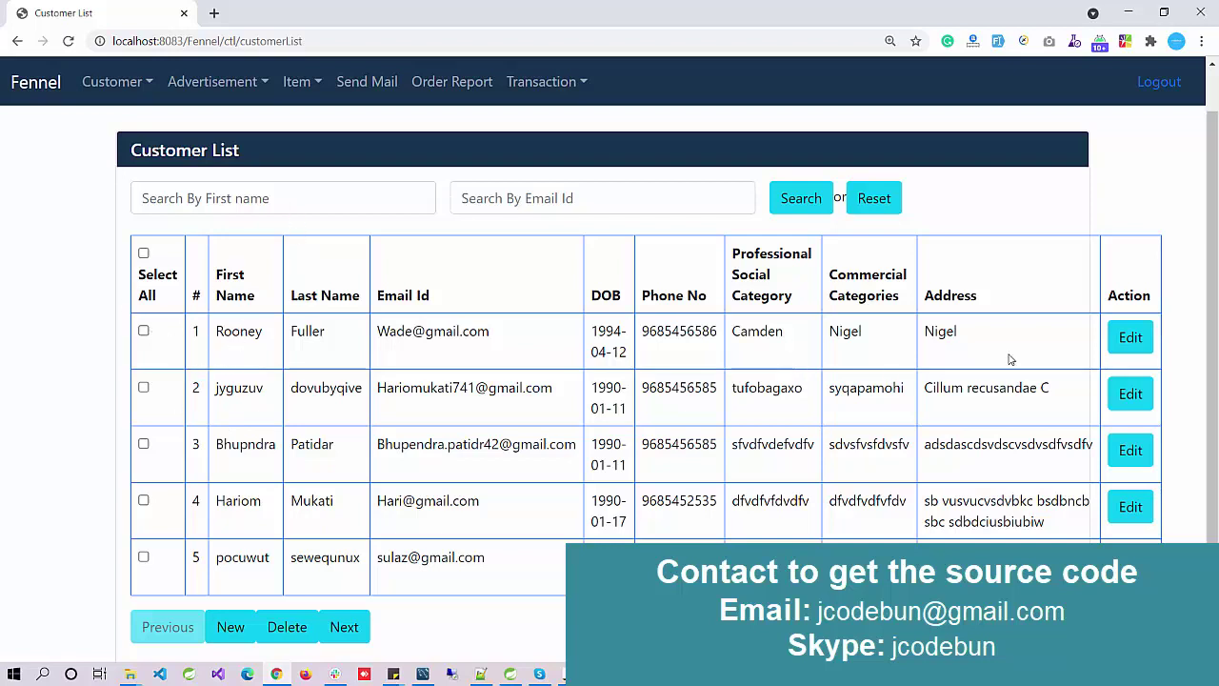
Step: Change the first customer's phone number to end in 85 and save it
{"action": "left_click", "coordinate": [1110, 348]}
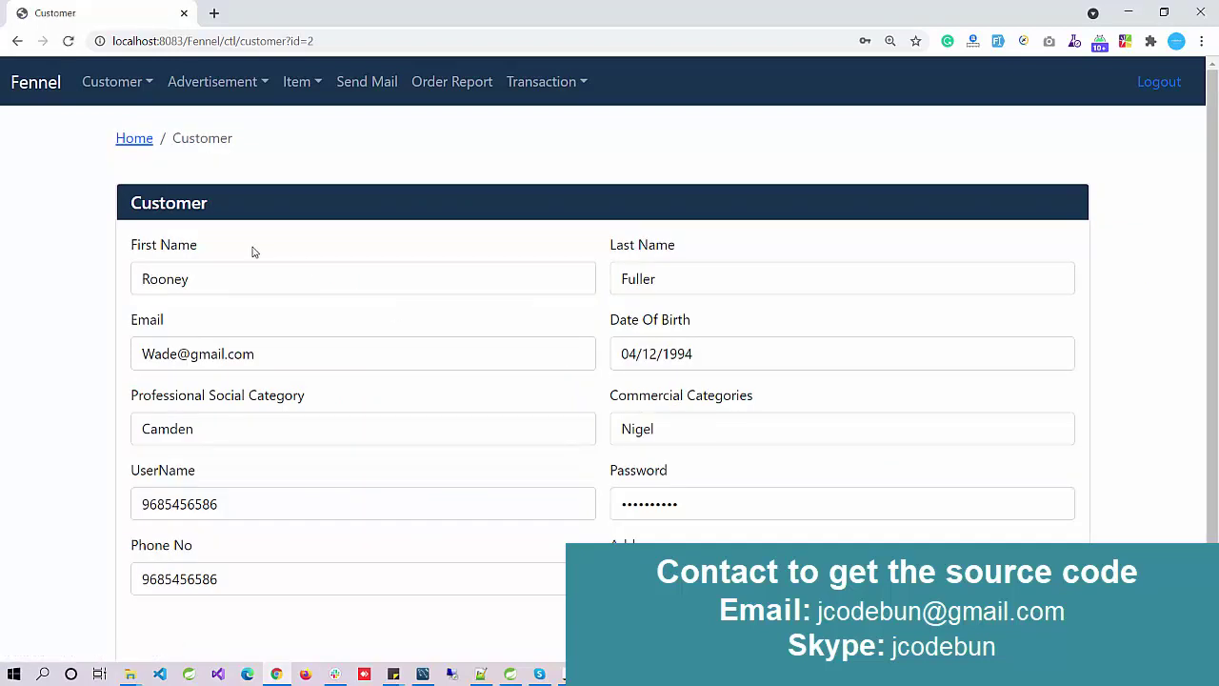
{"action": "scroll", "coordinate": [253, 251], "scroll_direction": "down", "scroll_amount": 1}
{"action": "left_click_drag", "start_coordinate": [262, 521], "coordinate": [203, 524]}
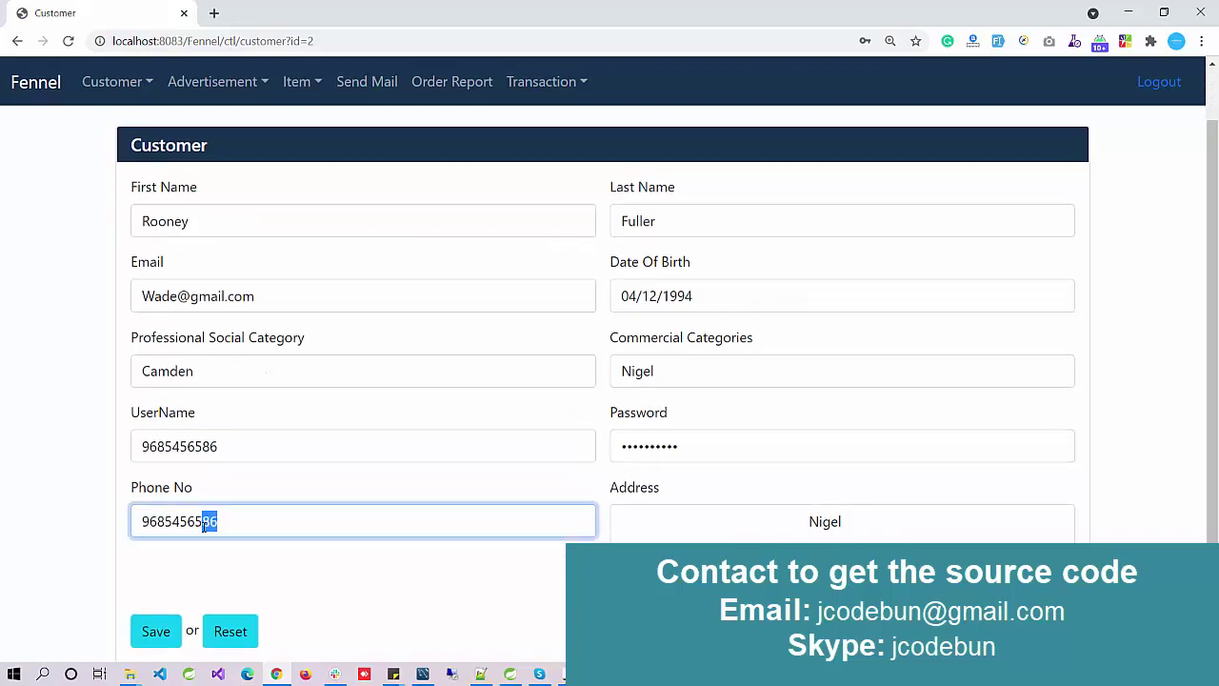
{"action": "type", "text": "85"}
{"action": "left_click", "coordinate": [148, 633]}
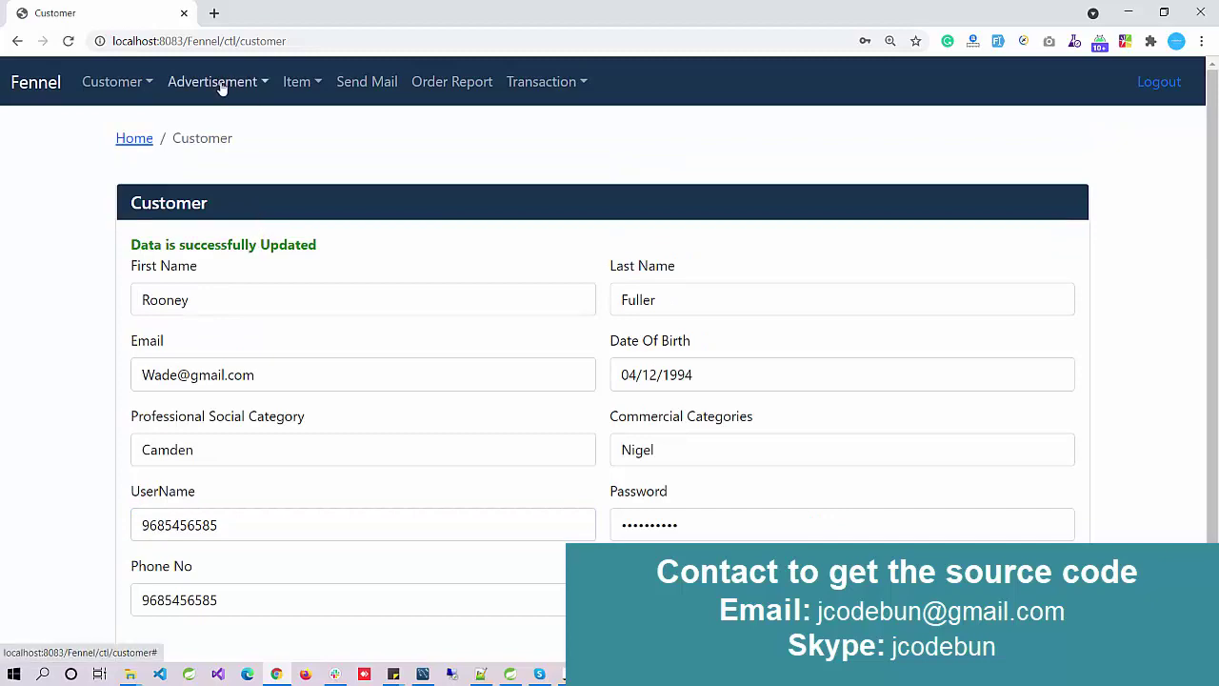
{"action": "left_click", "coordinate": [120, 84]}
Step: Delete the fifth customer from the Customer List
{"action": "left_click", "coordinate": [126, 150]}
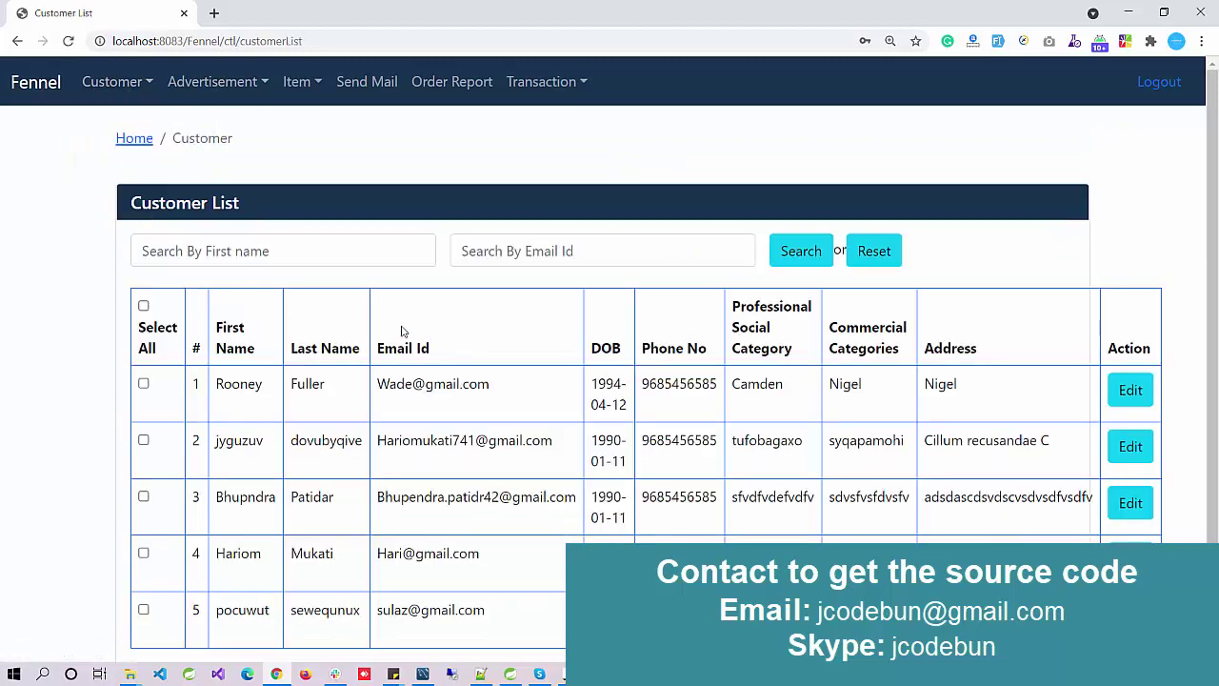
{"action": "scroll", "coordinate": [572, 400], "scroll_direction": "down", "scroll_amount": 2}
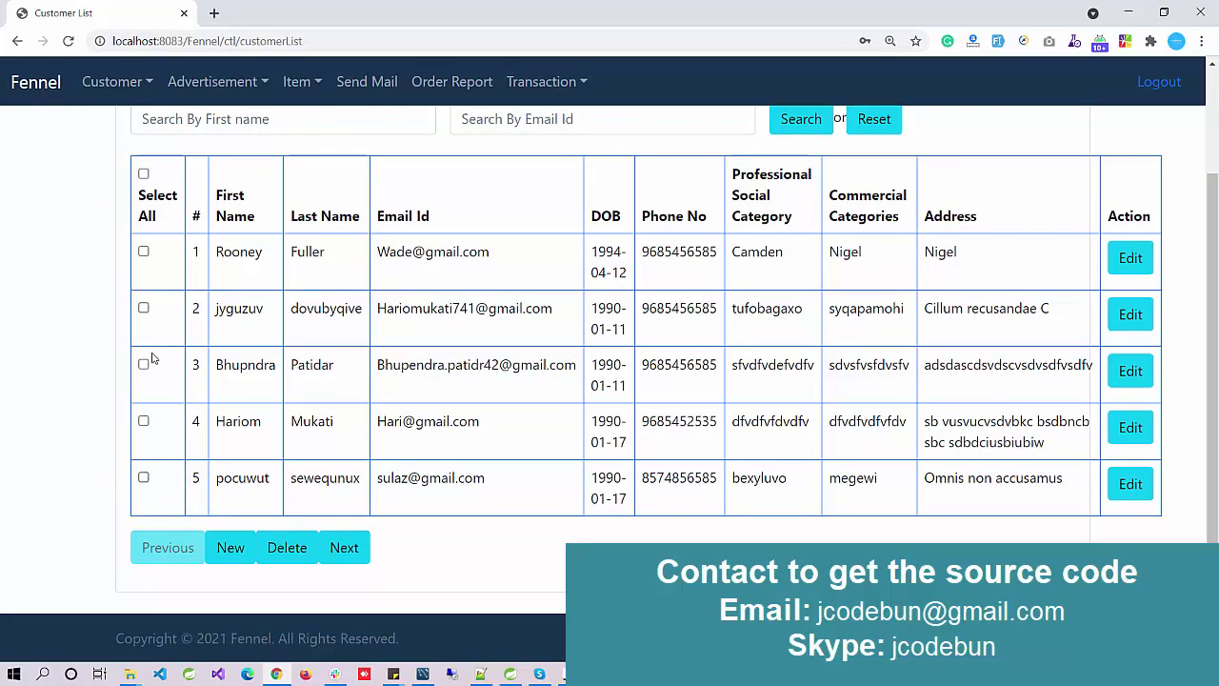
{"action": "left_click", "coordinate": [143, 479]}
{"action": "left_click", "coordinate": [288, 549]}
{"action": "scroll", "coordinate": [228, 253], "scroll_direction": "down", "scroll_amount": 2}
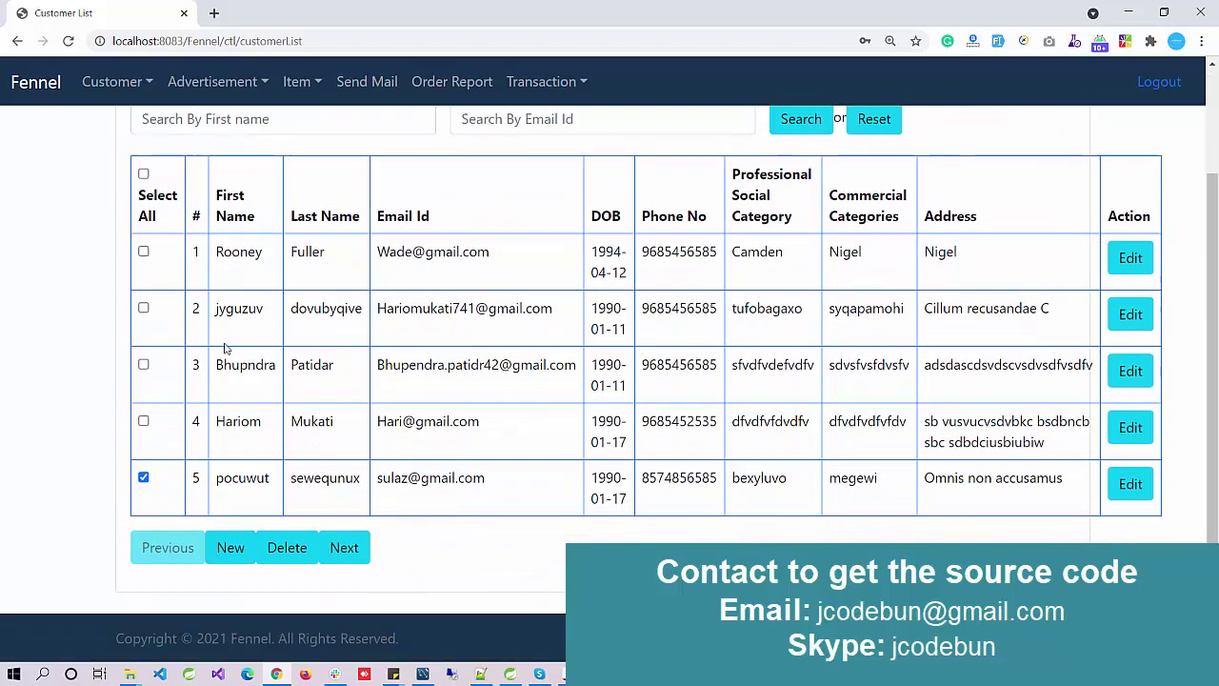
{"action": "left_click", "coordinate": [282, 549]}
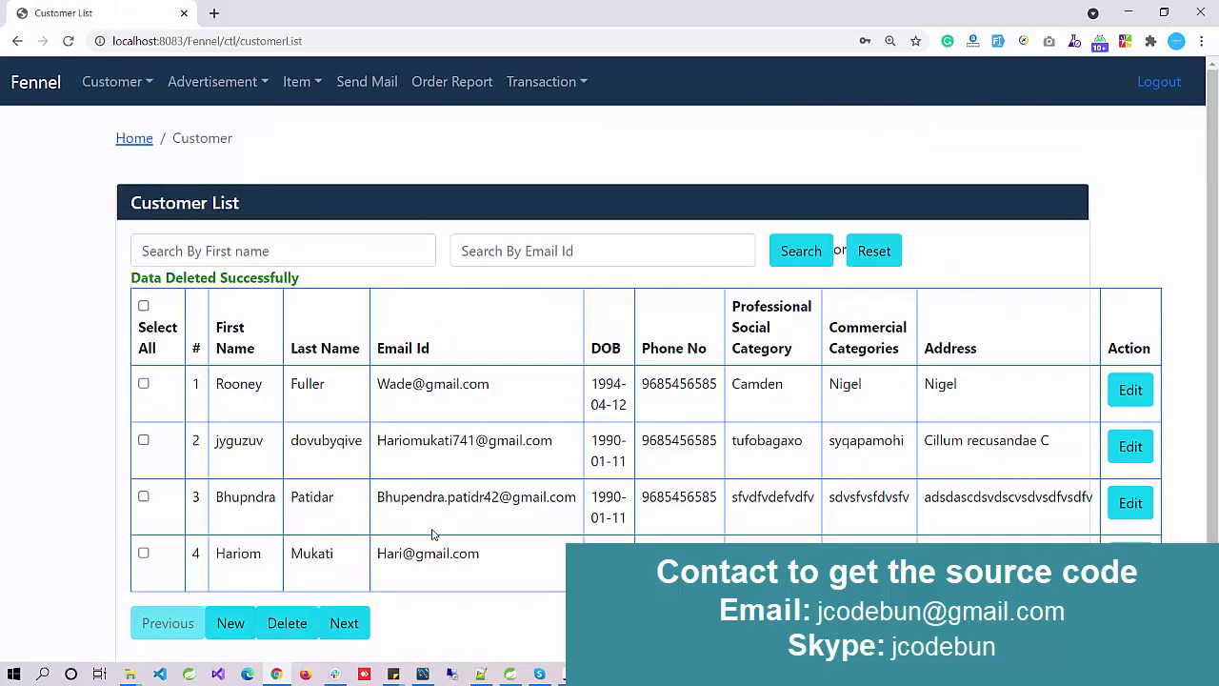
{"action": "left_click_drag", "start_coordinate": [483, 554], "coordinate": [458, 554]}
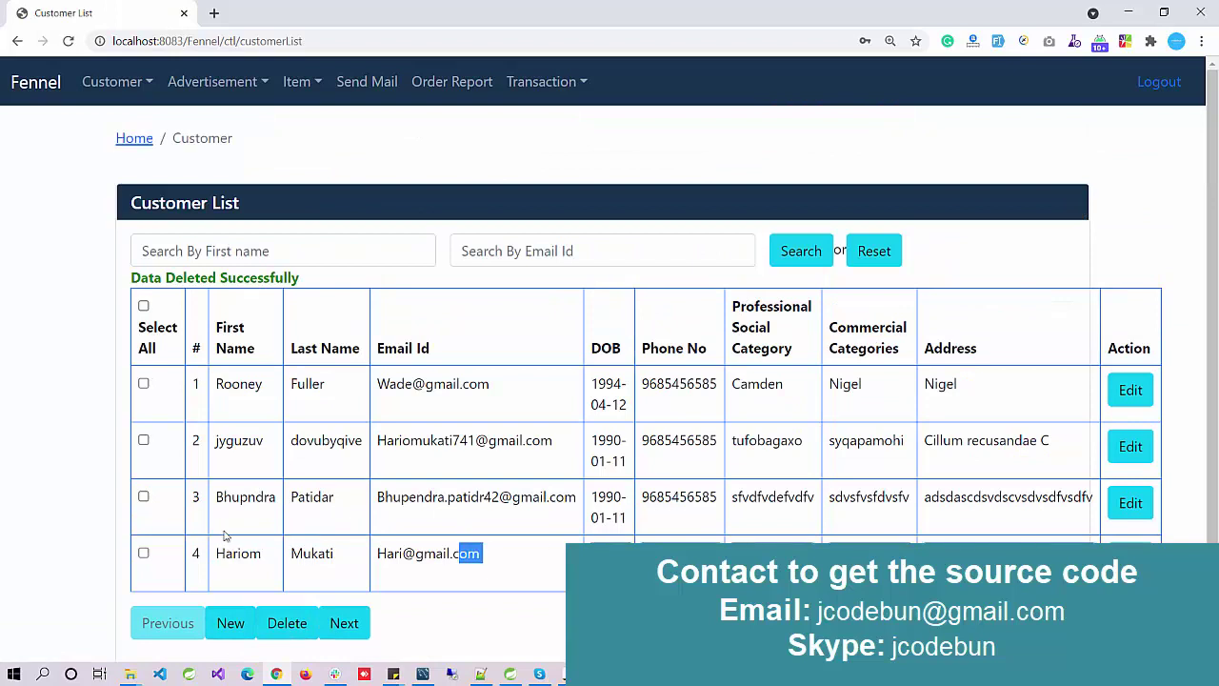
Step: Try the Customer List search by first name, then by email
{"action": "left_click", "coordinate": [256, 252]}
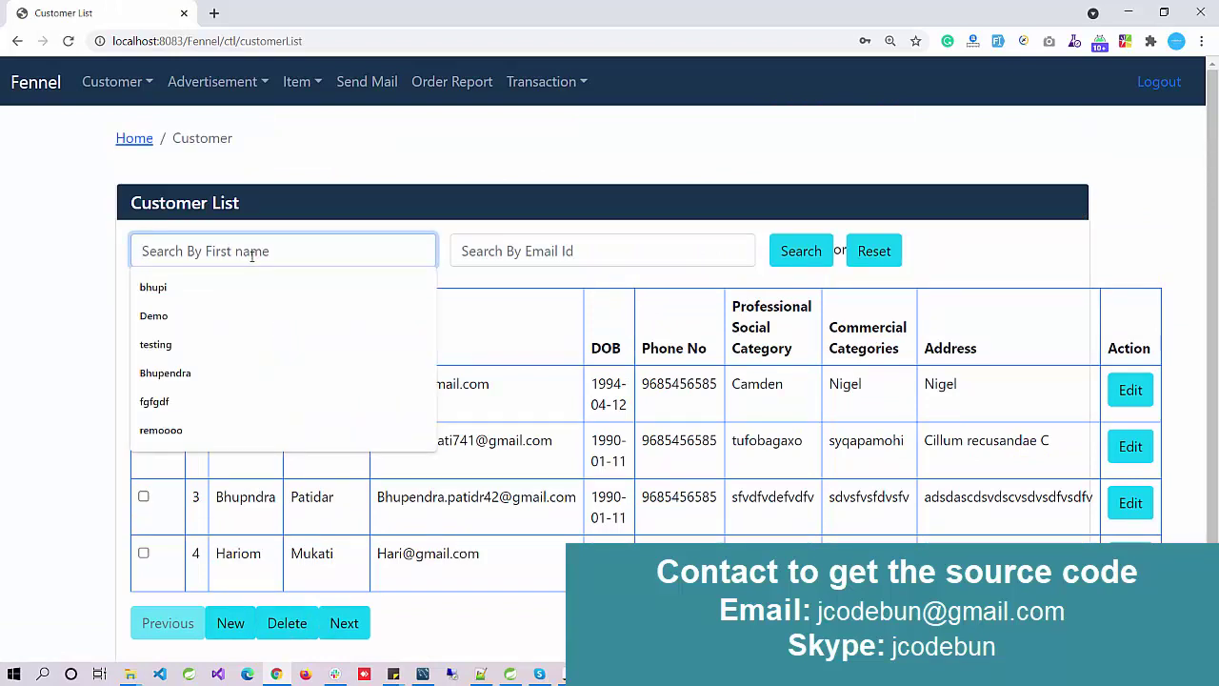
{"action": "left_click", "coordinate": [536, 250]}
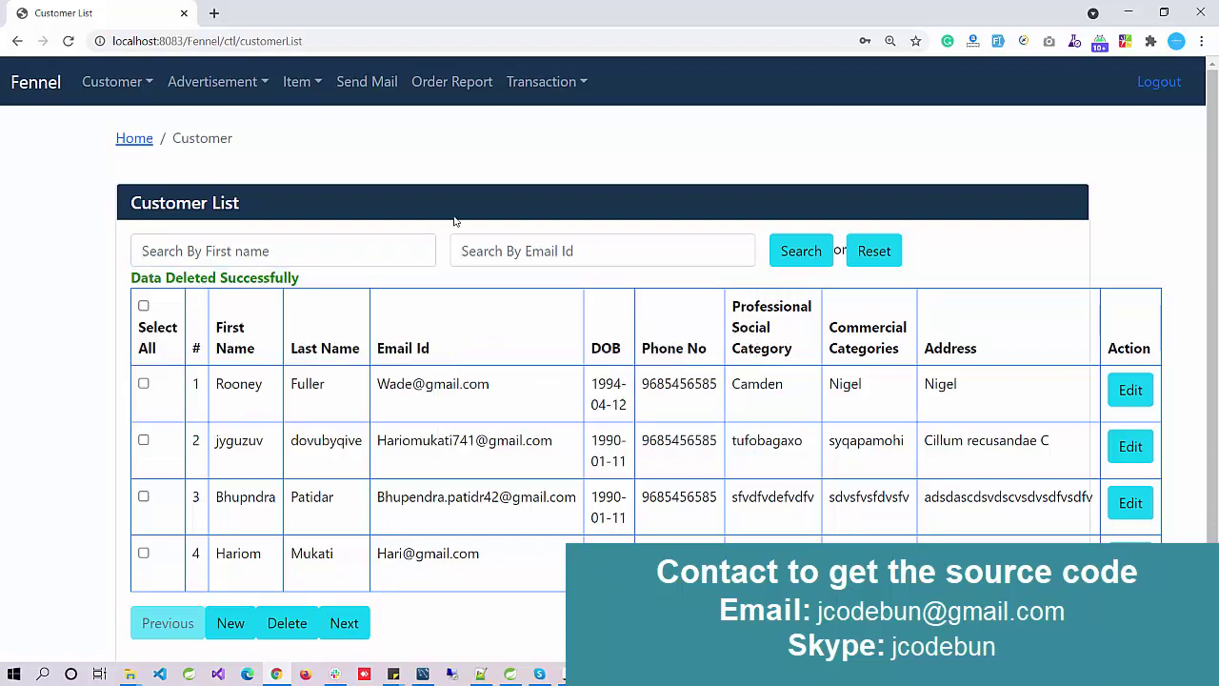
{"action": "left_click", "coordinate": [227, 84]}
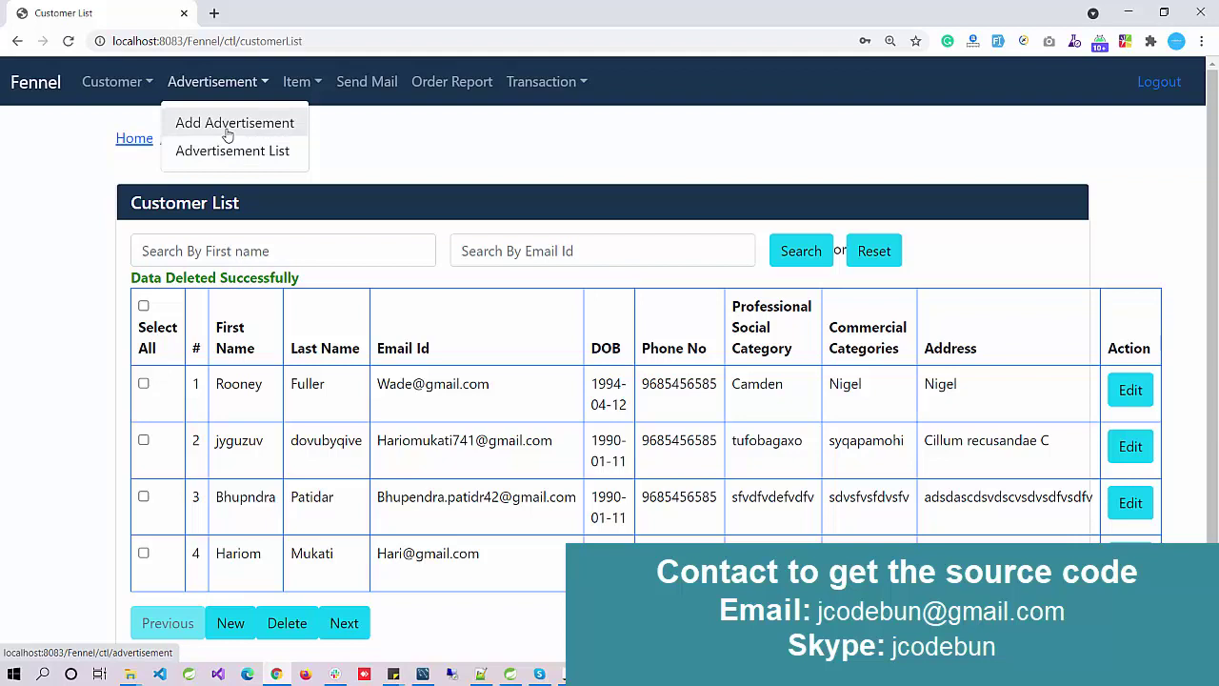
Step: Start a new advertisement with name 'ghgfh', price 'h' and category DIY
{"action": "left_click", "coordinate": [236, 124]}
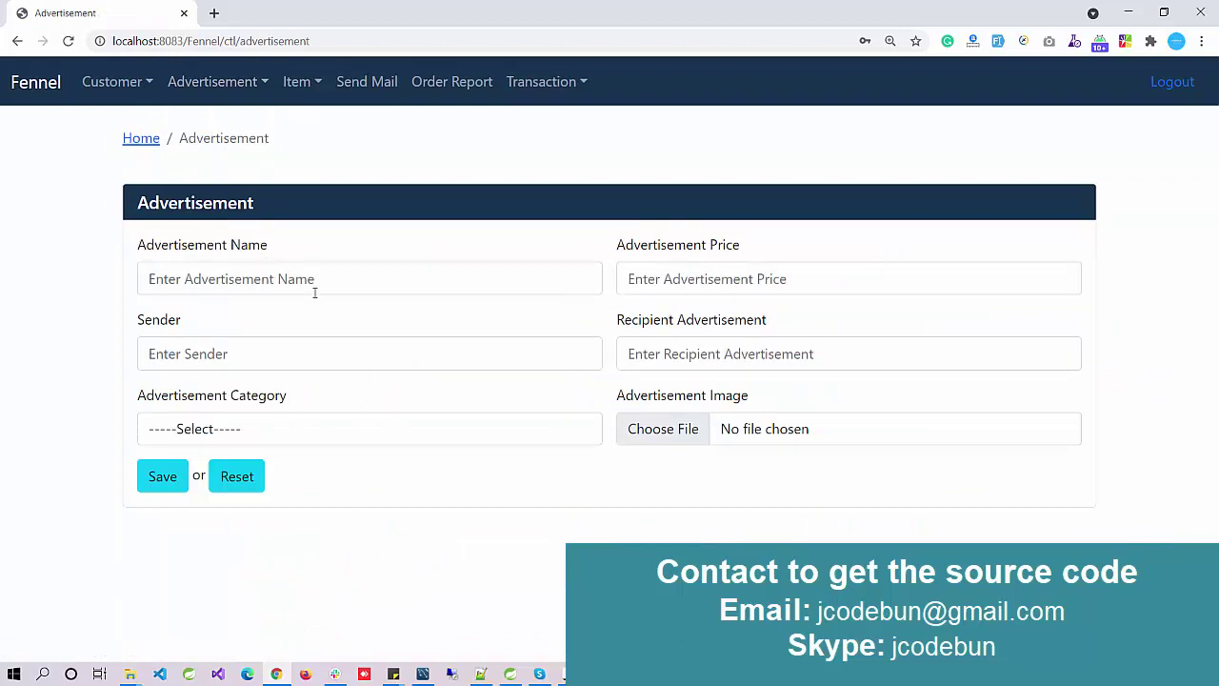
{"action": "left_click", "coordinate": [231, 282]}
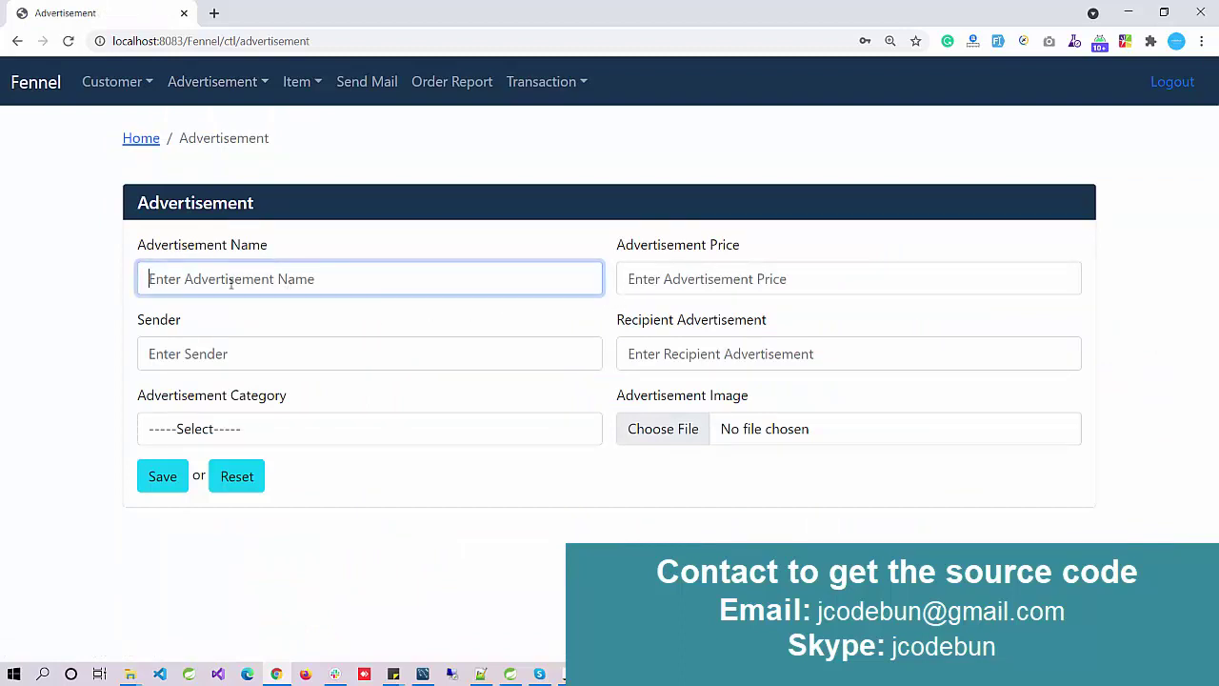
{"action": "type", "text": "ghgfh"}
{"action": "left_click", "coordinate": [657, 276]}
{"action": "type", "text": "hfhf"}
{"action": "left_click", "coordinate": [366, 364]}
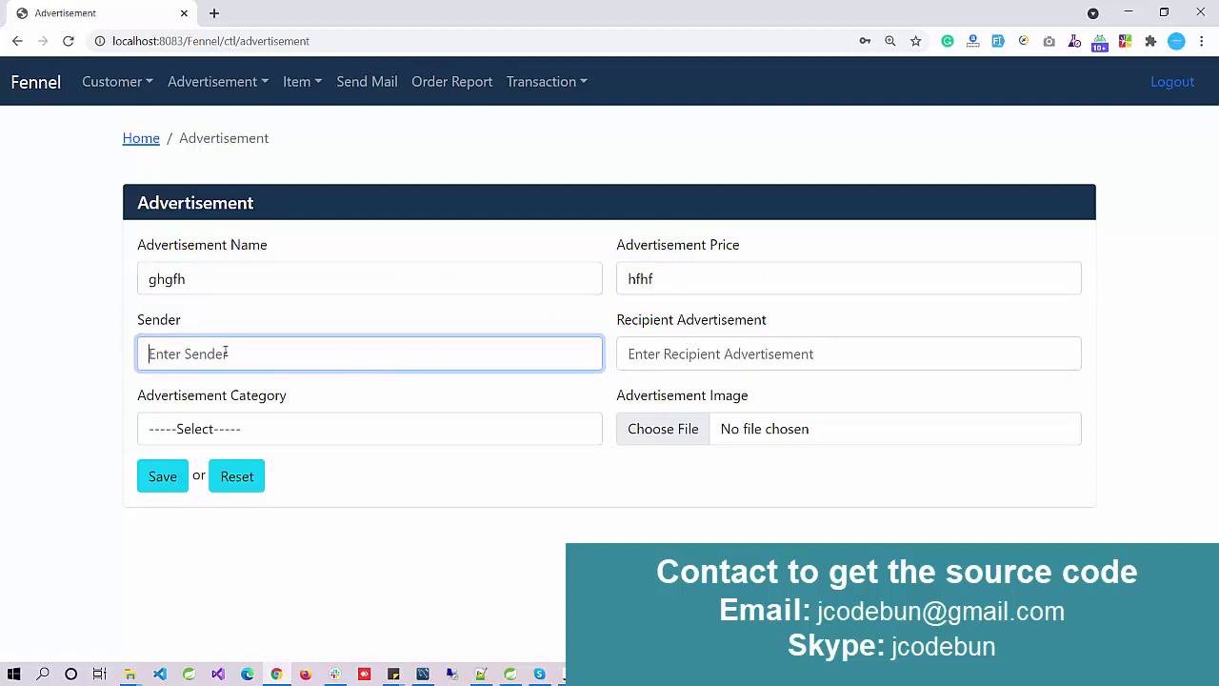
{"action": "left_click", "coordinate": [700, 353]}
{"action": "left_click", "coordinate": [357, 429]}
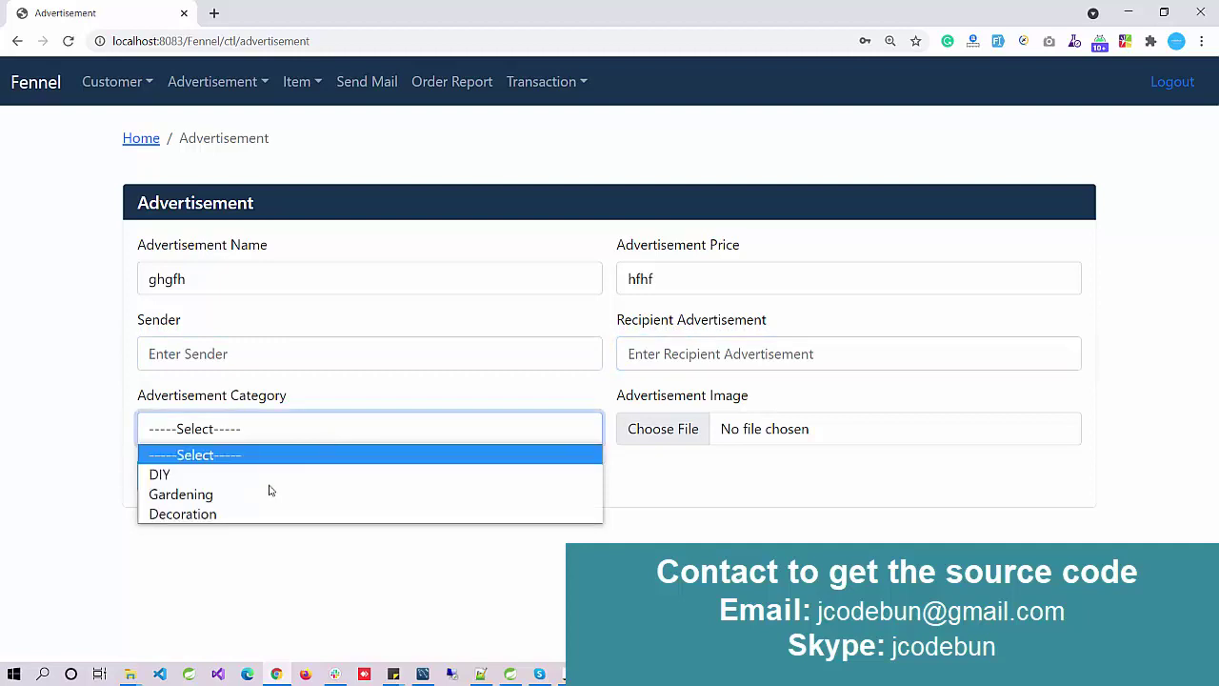
{"action": "left_click", "coordinate": [325, 481]}
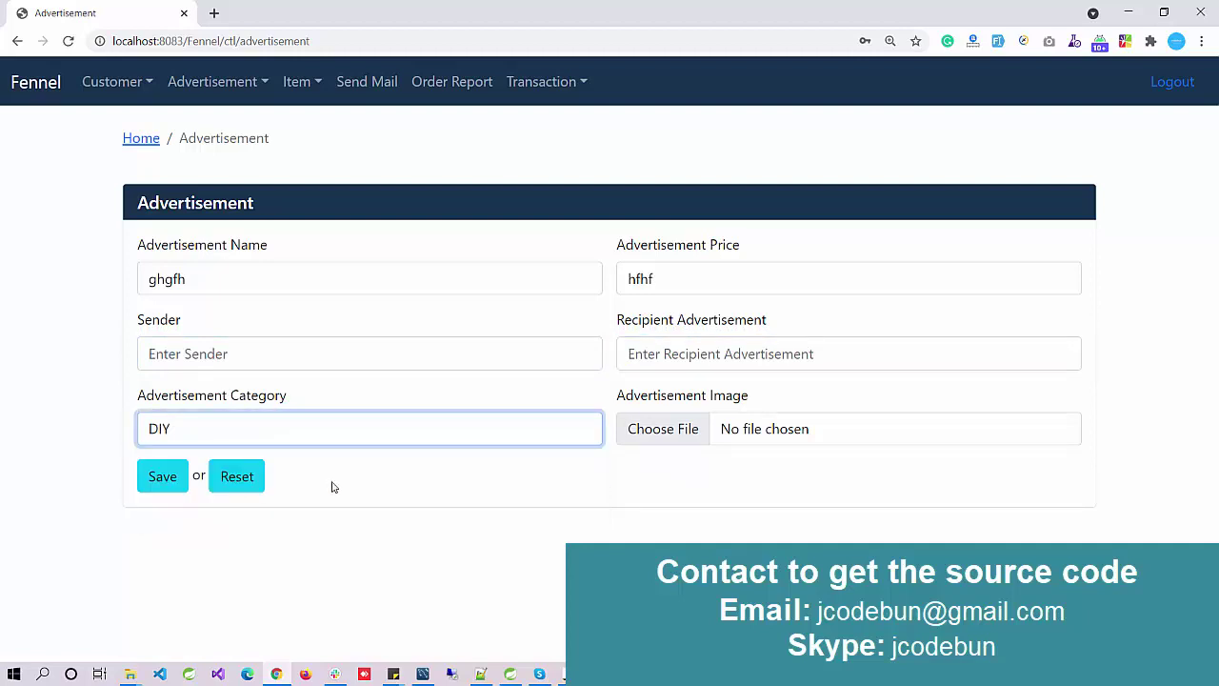
Step: Cancel the image picker and view the Advertisement List of three ads
{"action": "left_click", "coordinate": [679, 436]}
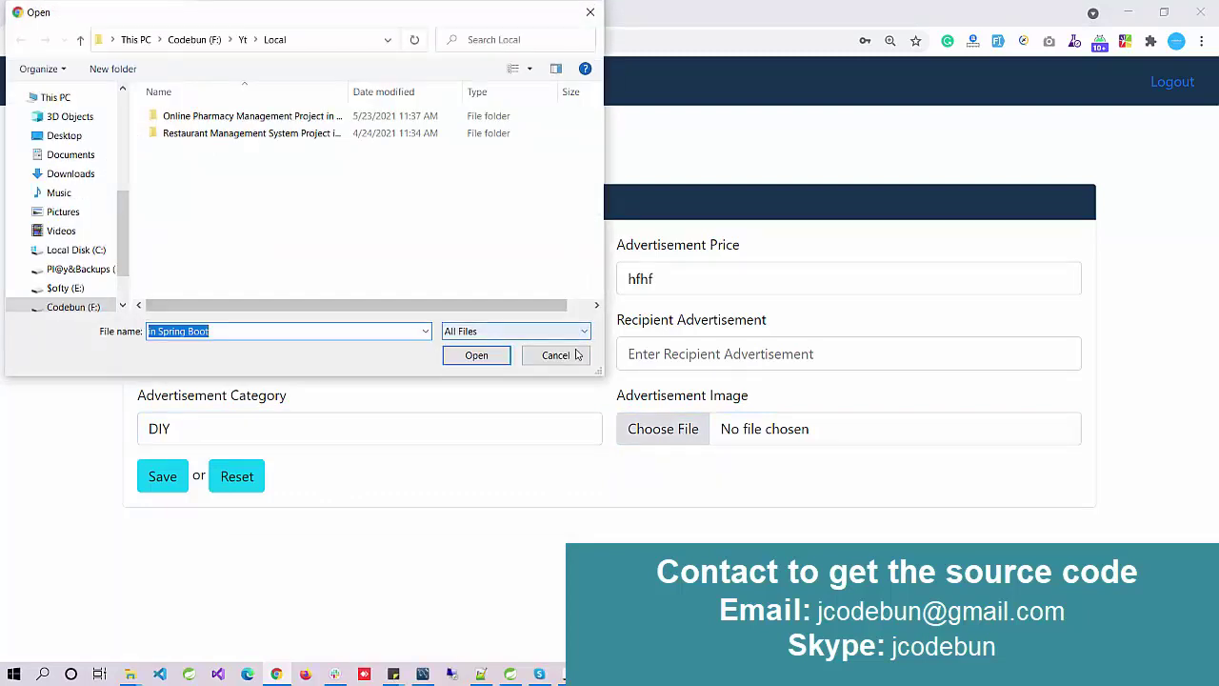
{"action": "left_click", "coordinate": [555, 354]}
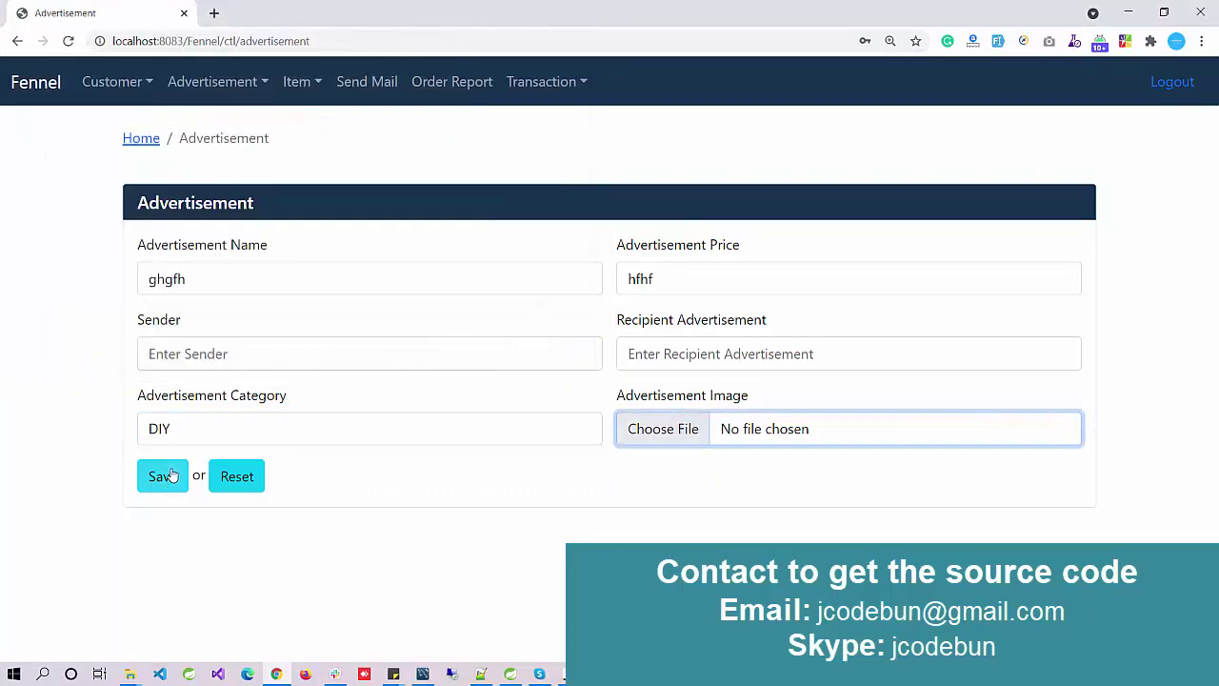
{"action": "left_click", "coordinate": [212, 82]}
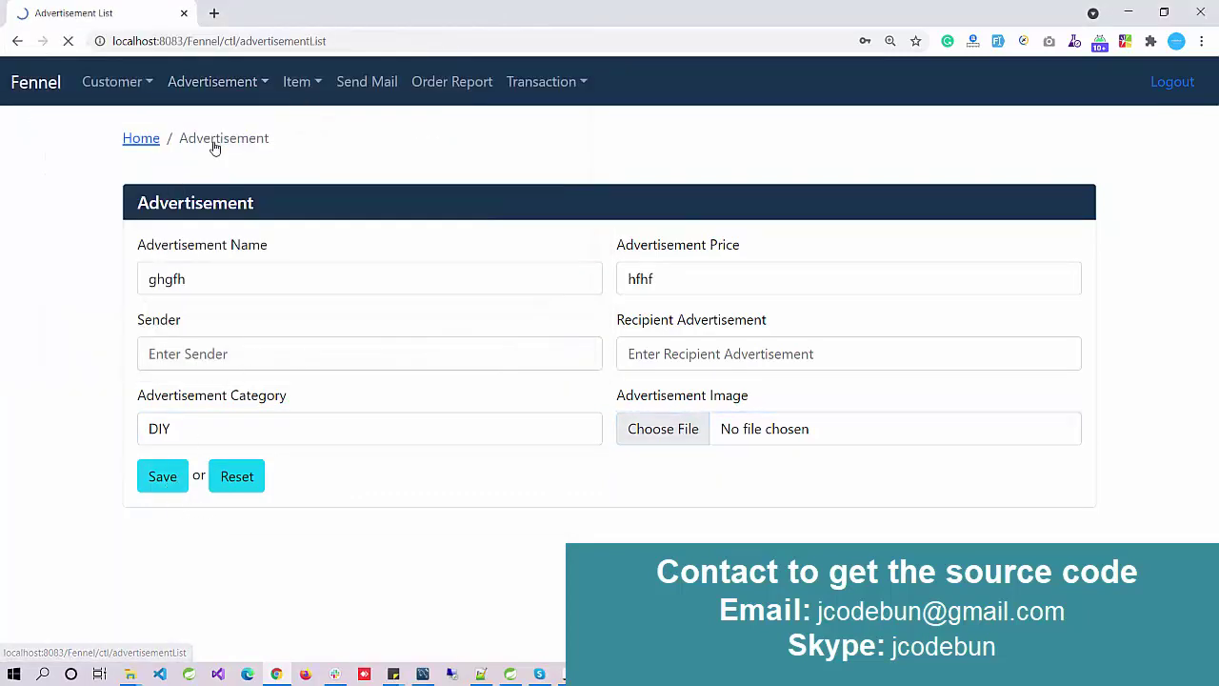
{"action": "left_click", "coordinate": [216, 151]}
{"action": "scroll", "coordinate": [431, 349], "scroll_direction": "down", "scroll_amount": 1}
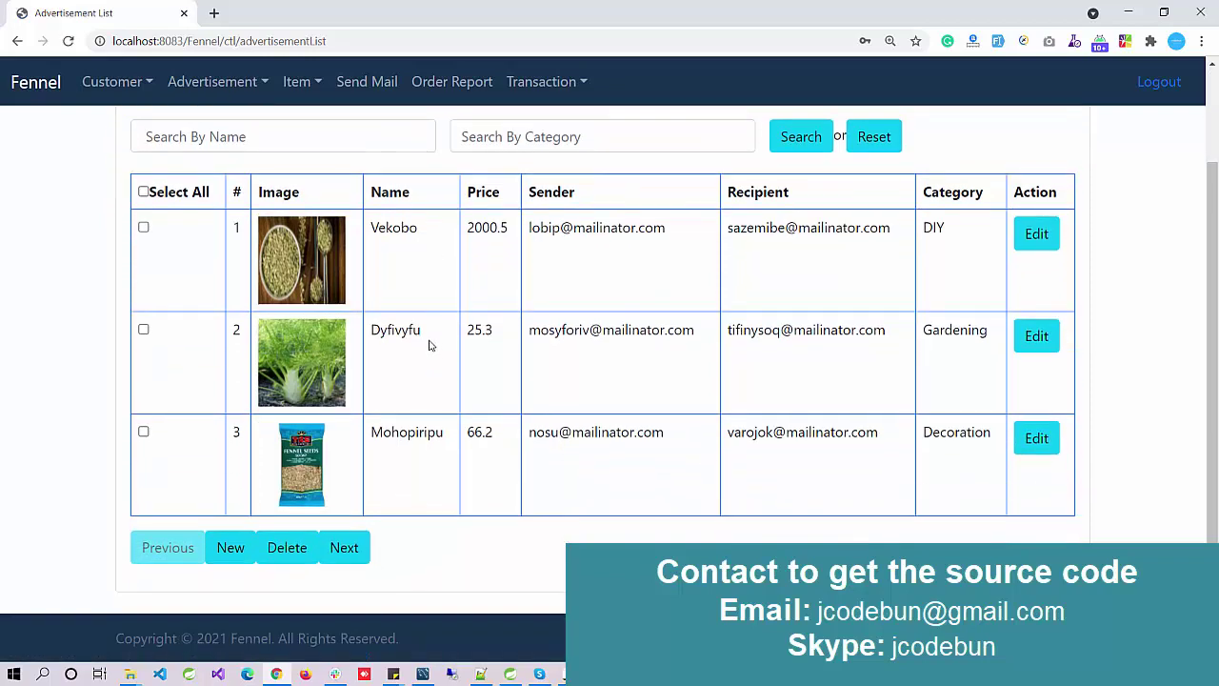
{"action": "scroll", "coordinate": [429, 345], "scroll_direction": "up", "scroll_amount": 1}
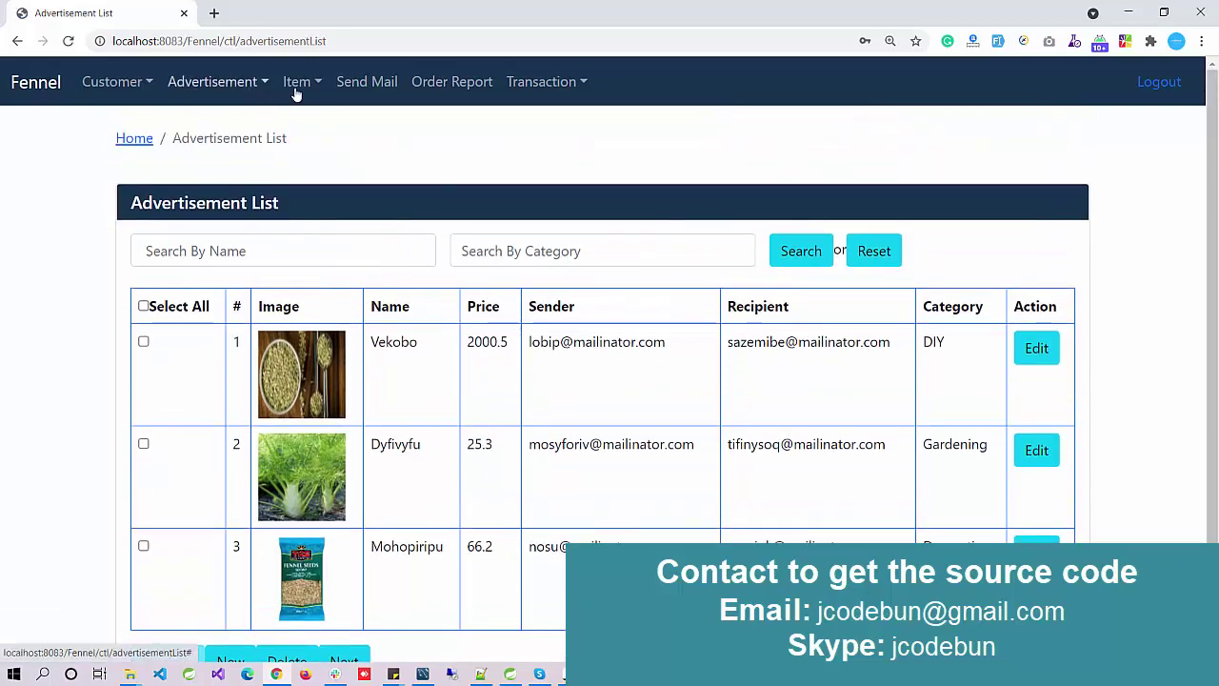
Step: Glance at the Add Item form, then open and scroll through the Item List
{"action": "left_click", "coordinate": [297, 82]}
{"action": "left_click", "coordinate": [303, 121]}
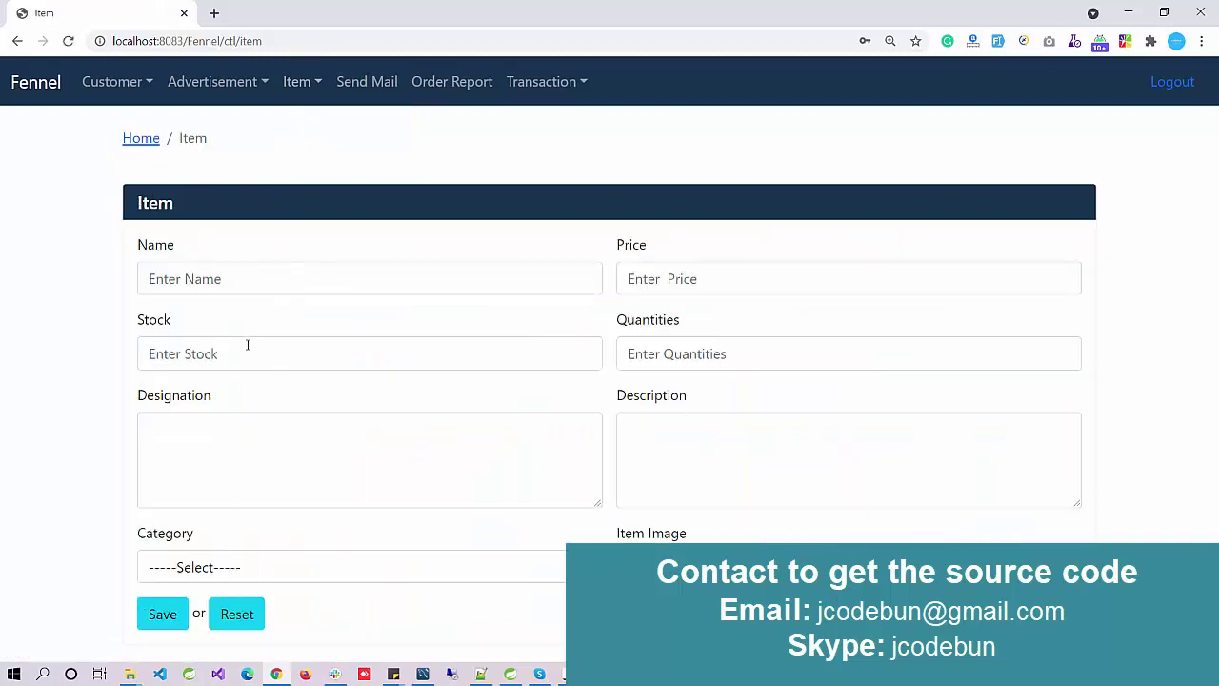
{"action": "left_click", "coordinate": [297, 82]}
{"action": "left_click", "coordinate": [305, 148]}
{"action": "scroll", "coordinate": [343, 349], "scroll_direction": "down", "scroll_amount": 6}
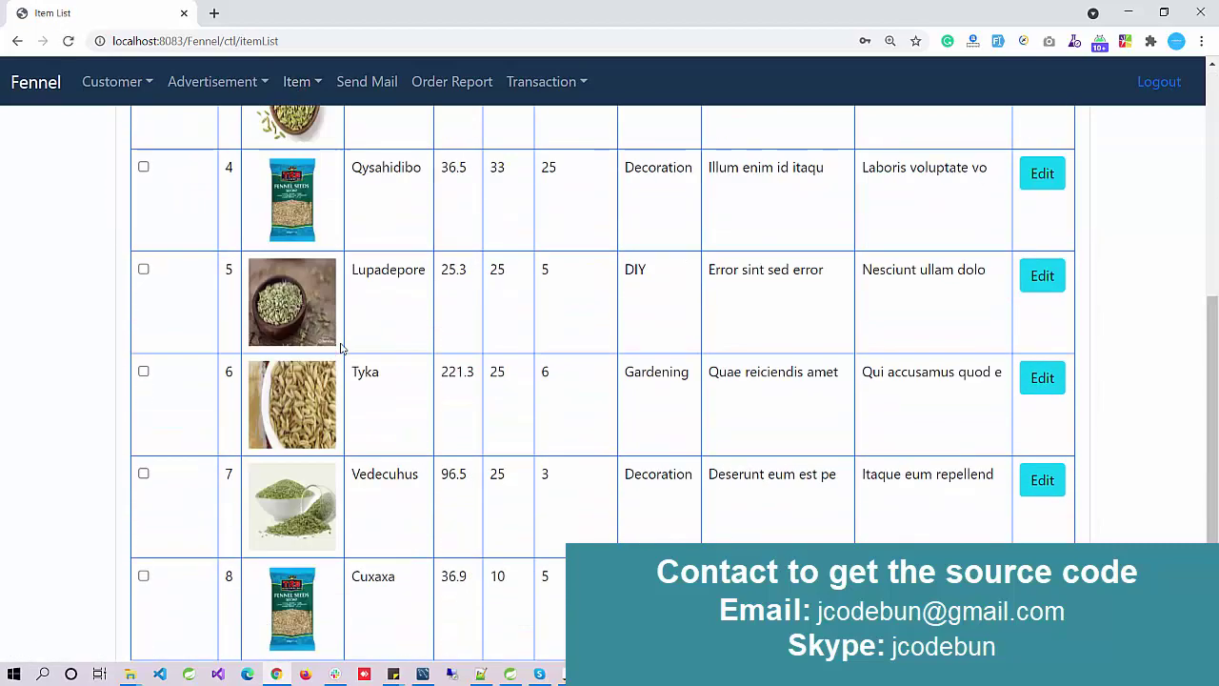
{"action": "scroll", "coordinate": [340, 344], "scroll_direction": "up", "scroll_amount": 6}
{"action": "left_click", "coordinate": [370, 84]}
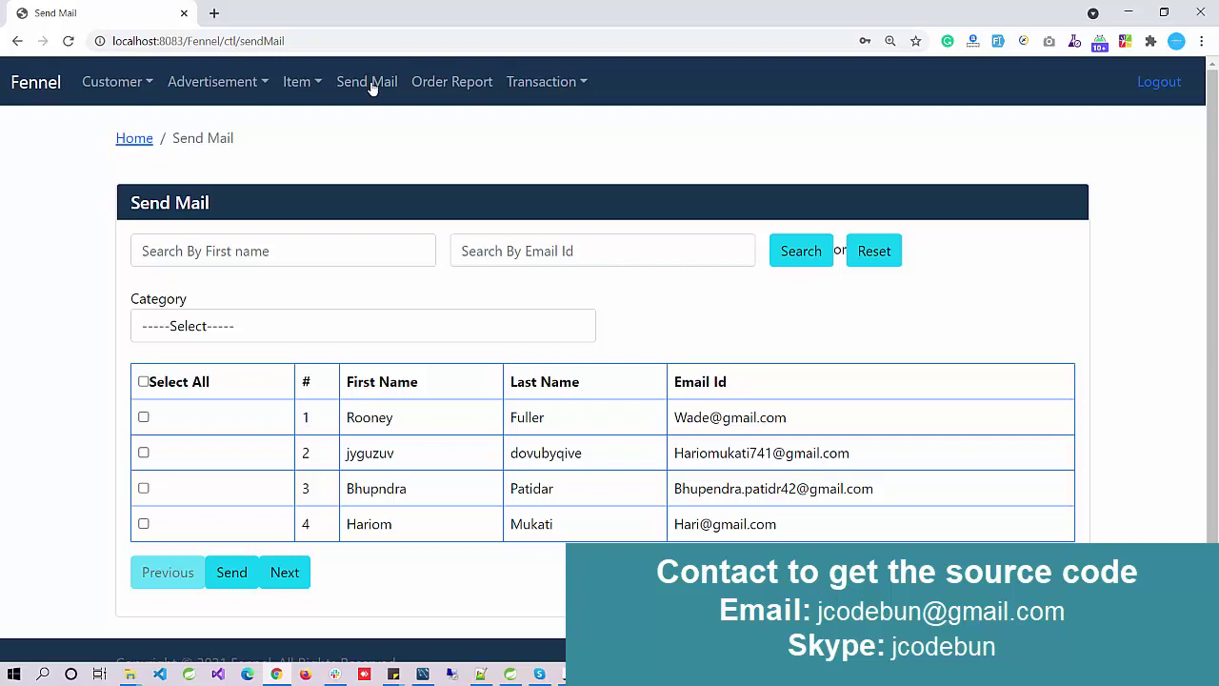
Step: Set the Send Mail category to DIY and tick the first customer as recipient
{"action": "left_click", "coordinate": [267, 326]}
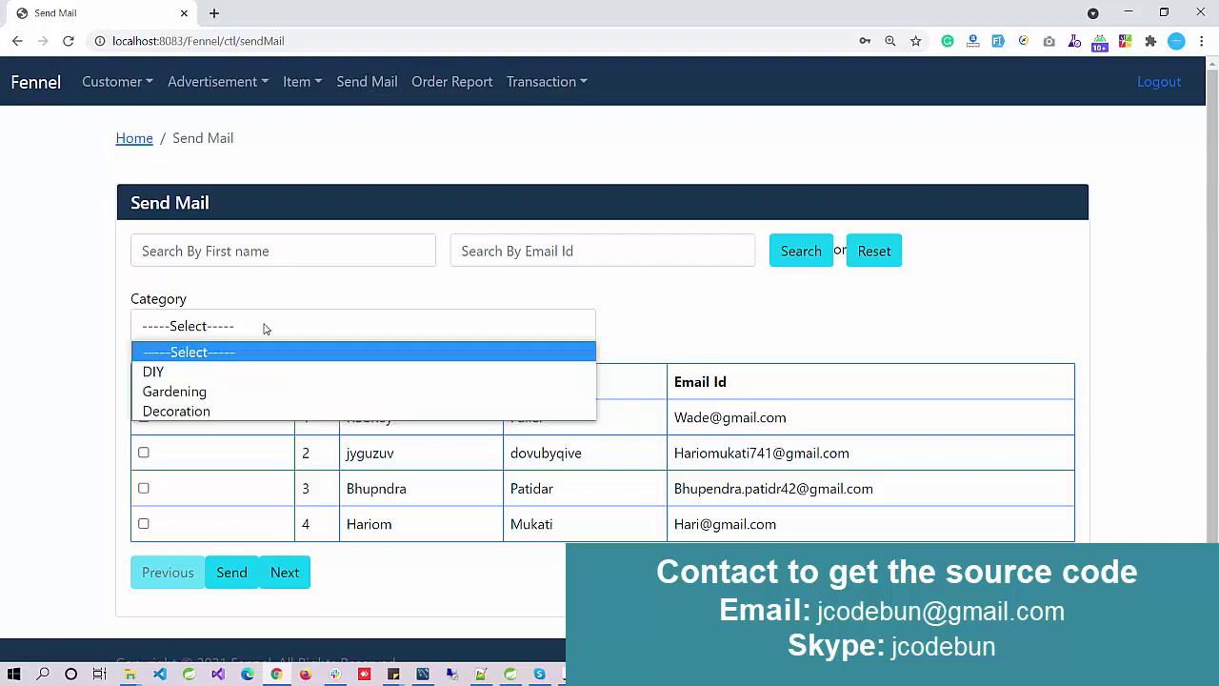
{"action": "left_click", "coordinate": [233, 373]}
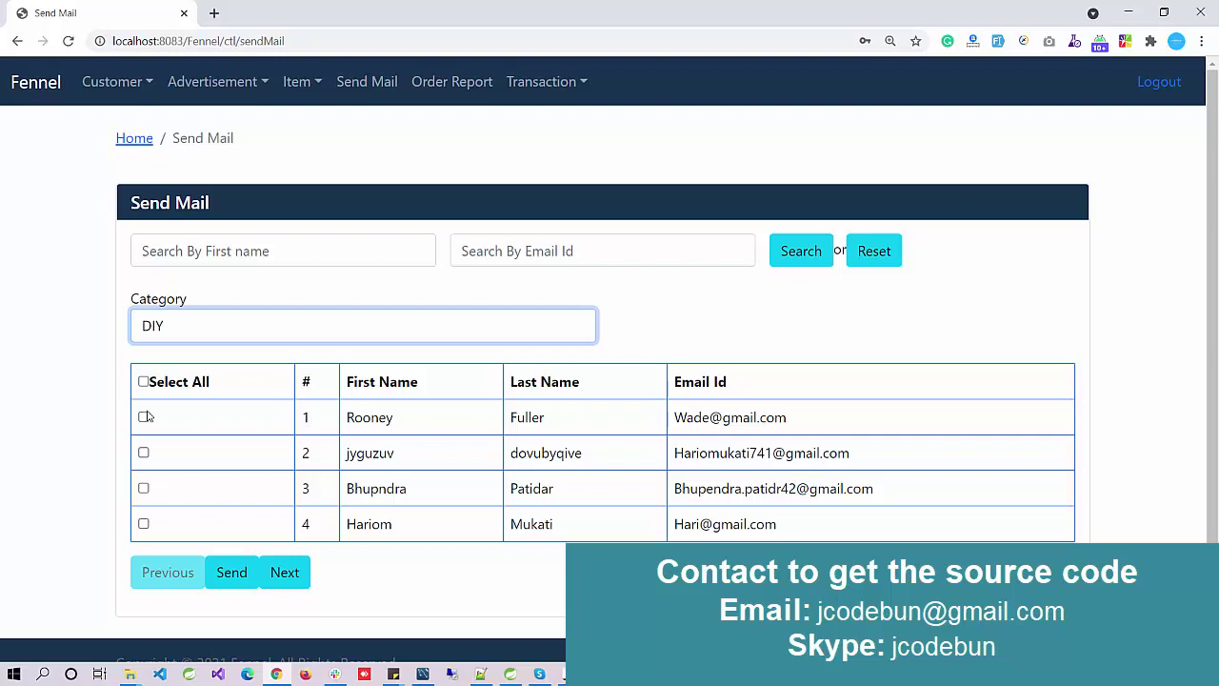
{"action": "left_click", "coordinate": [144, 416]}
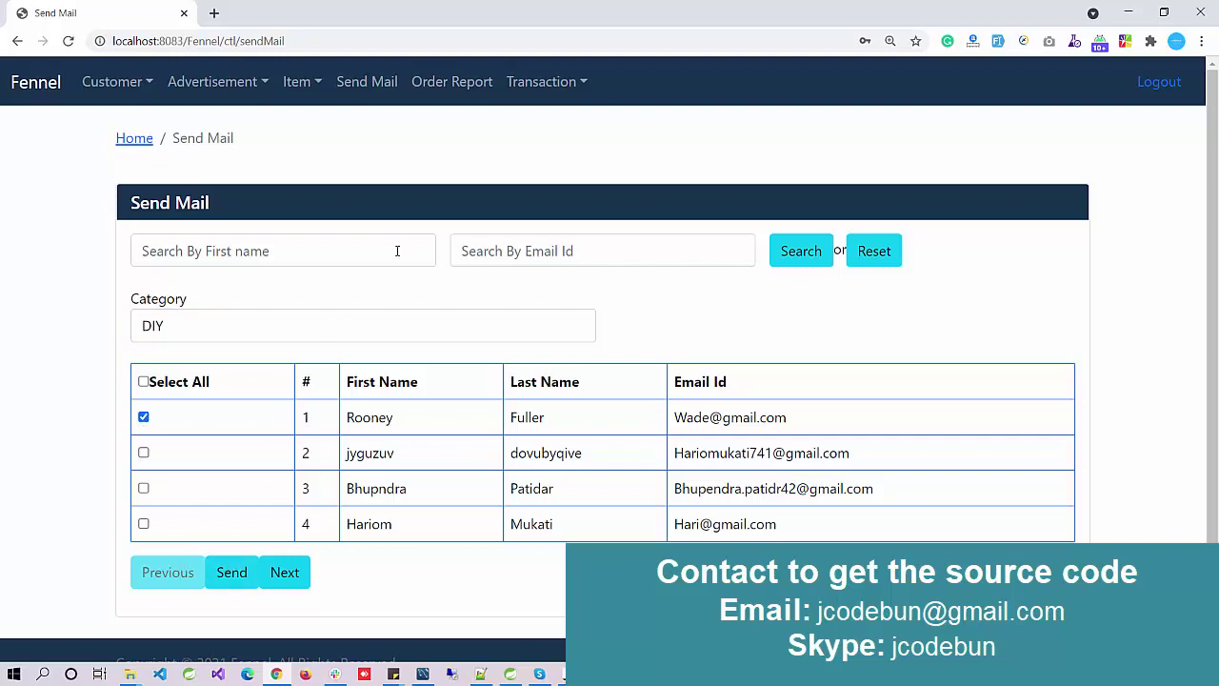
Step: Open the Order Report and scroll through its table
{"action": "left_click", "coordinate": [441, 82]}
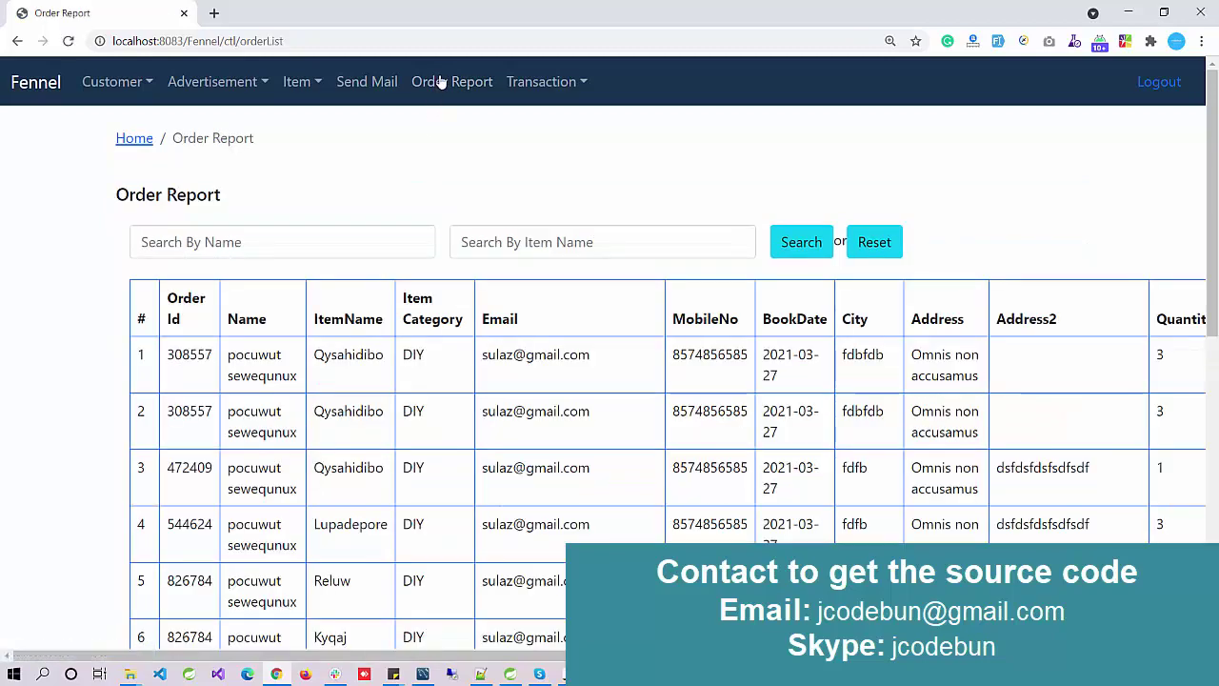
{"action": "scroll", "coordinate": [544, 358], "scroll_direction": "down", "scroll_amount": 2}
{"action": "scroll", "coordinate": [544, 358], "scroll_direction": "down", "scroll_amount": 4}
{"action": "scroll", "coordinate": [543, 358], "scroll_direction": "up", "scroll_amount": 4}
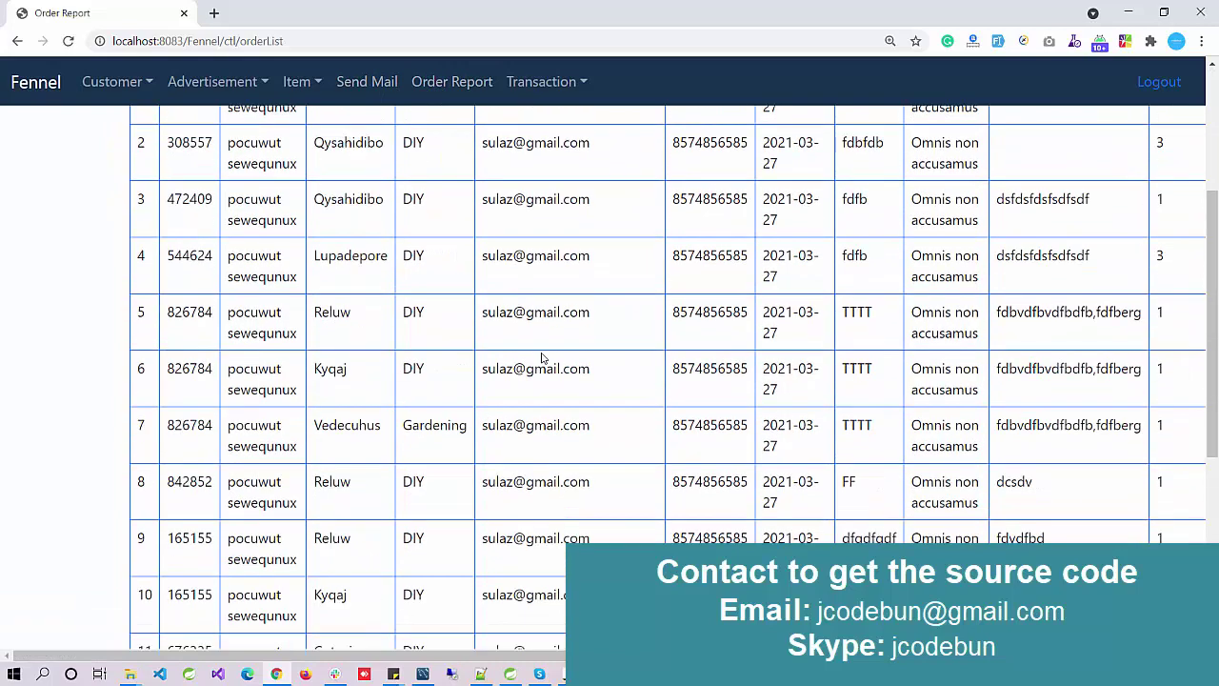
{"action": "scroll", "coordinate": [543, 358], "scroll_direction": "up", "scroll_amount": 3}
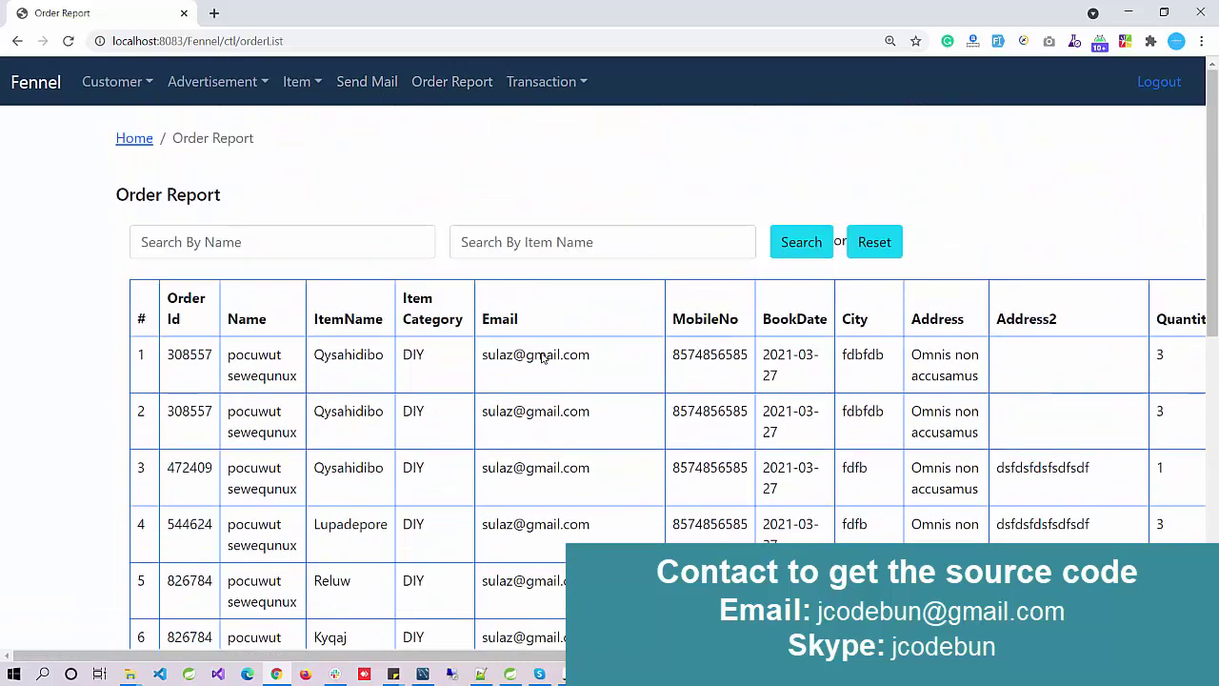
Step: Switch between card and check transactions, ending on the three check payments
{"action": "left_click", "coordinate": [543, 83]}
{"action": "left_click", "coordinate": [534, 128]}
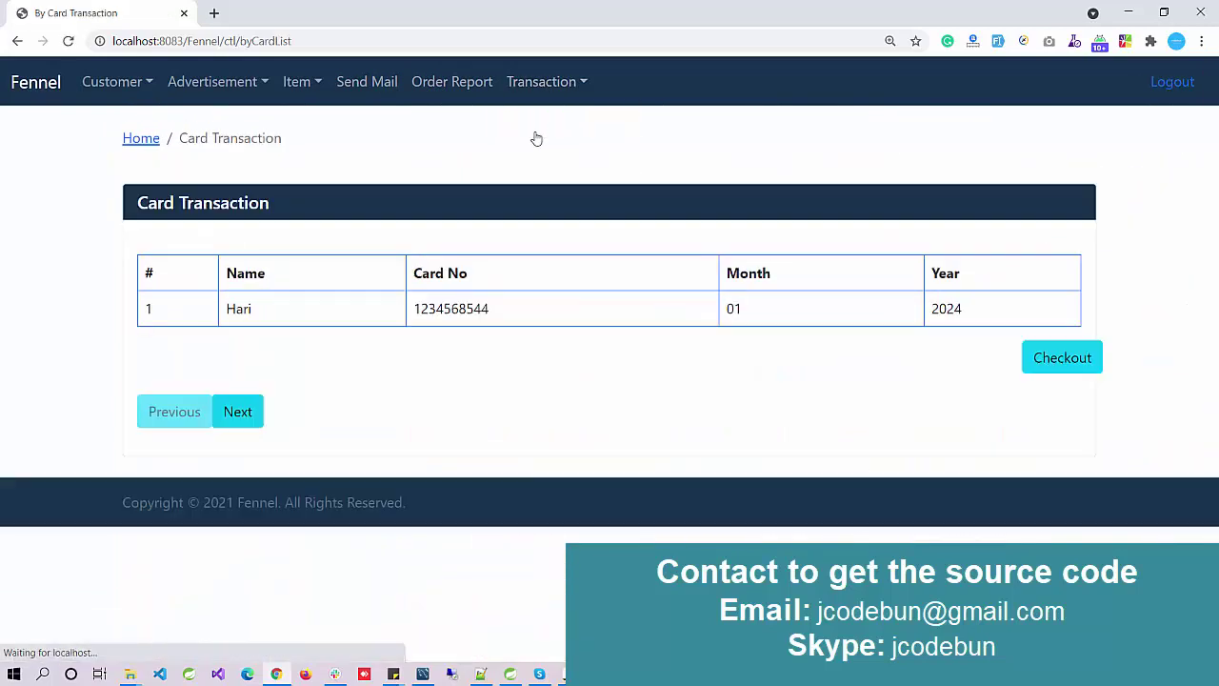
{"action": "left_click", "coordinate": [546, 84]}
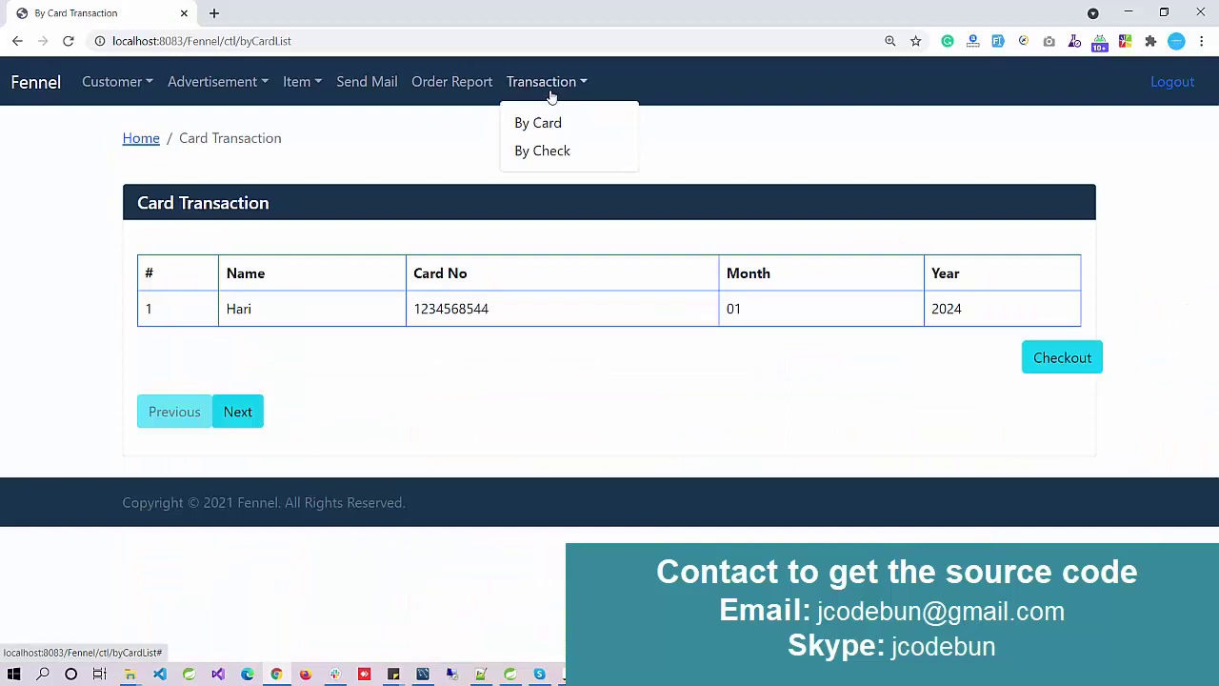
{"action": "left_click", "coordinate": [541, 152]}
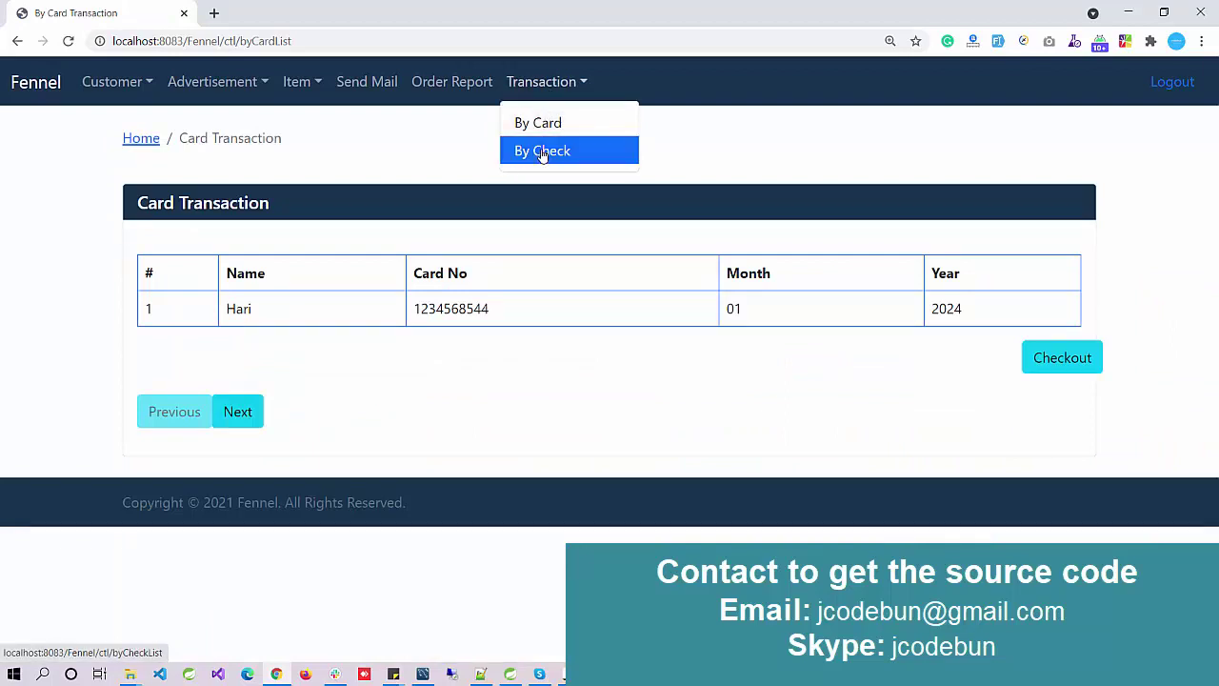
{"action": "left_click", "coordinate": [546, 99]}
{"action": "left_click", "coordinate": [541, 122]}
{"action": "left_click", "coordinate": [545, 95]}
{"action": "left_click", "coordinate": [543, 151]}
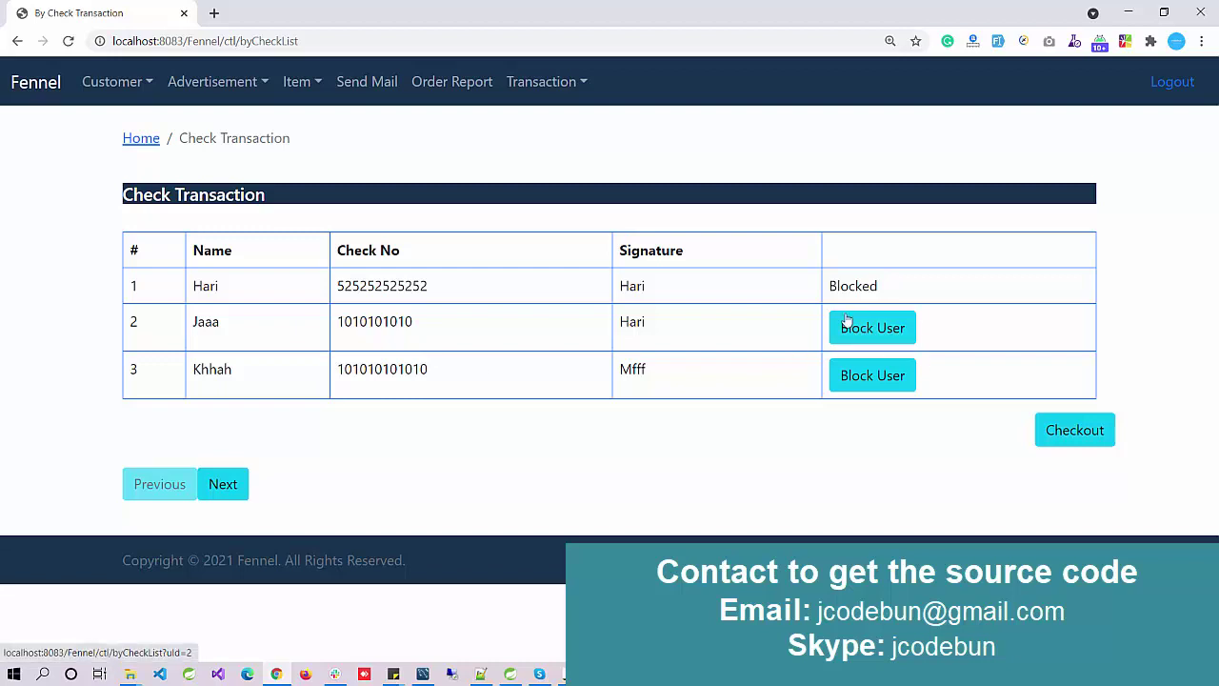
Step: Log out of the admin account and browse the public Item List with Add To Cart options
{"action": "left_click", "coordinate": [1164, 83]}
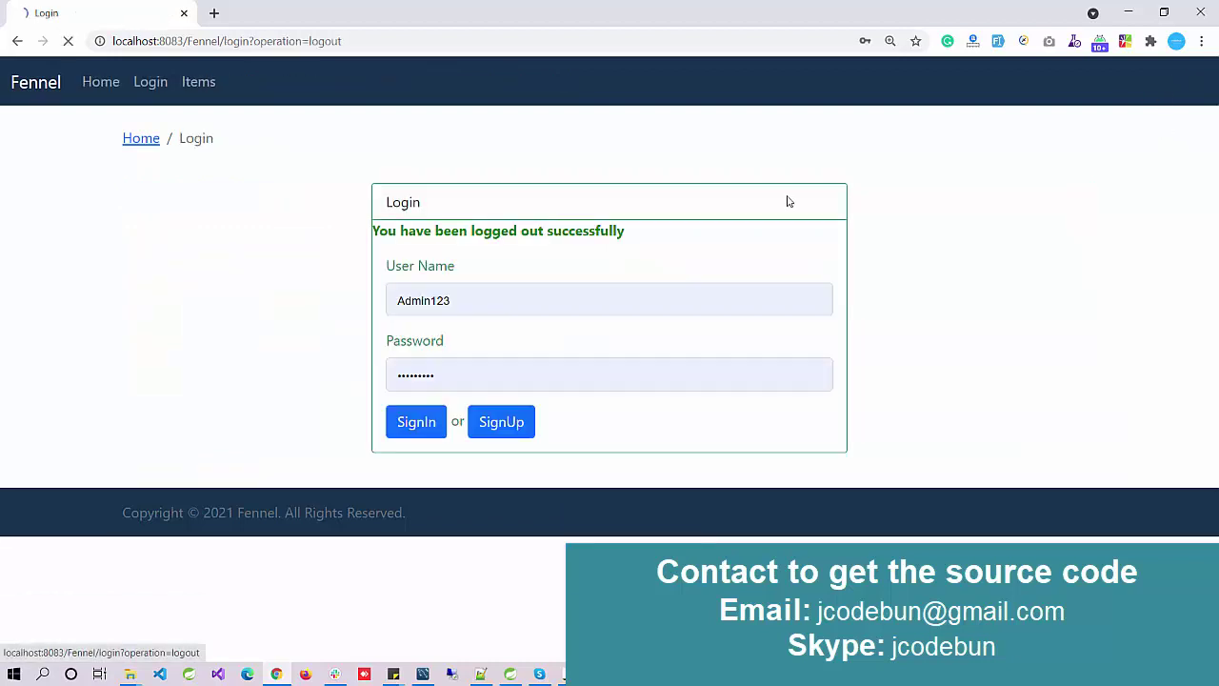
{"action": "left_click", "coordinate": [197, 87]}
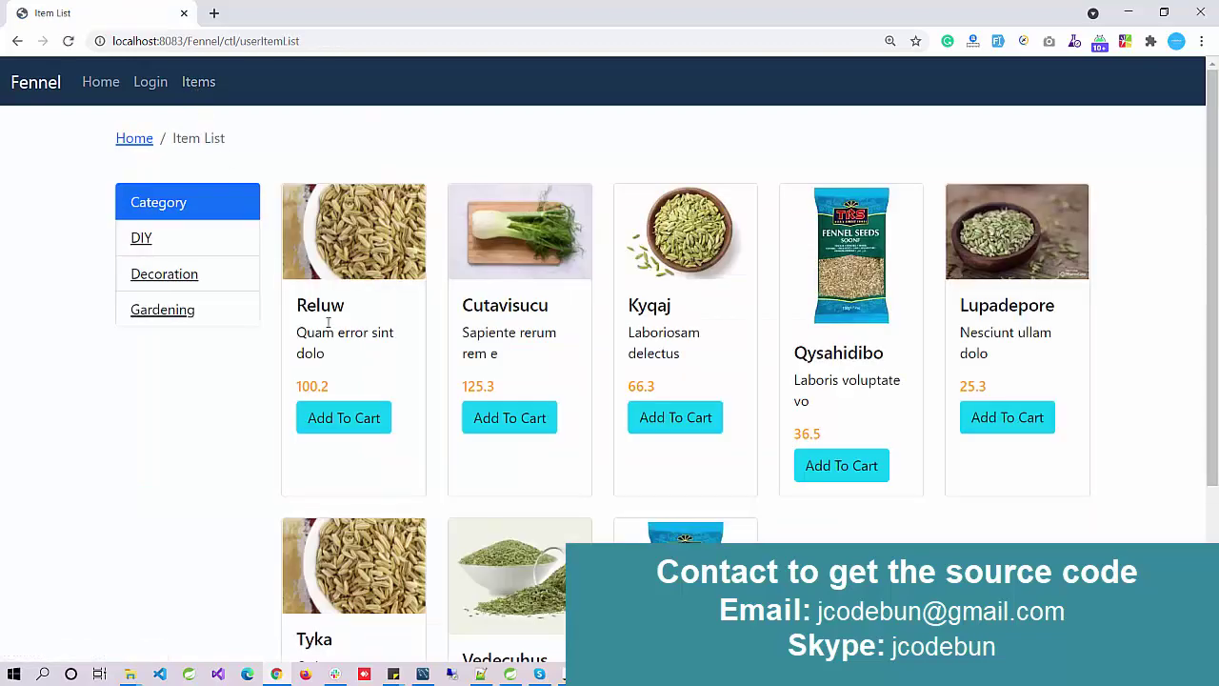
{"action": "scroll", "coordinate": [364, 375], "scroll_direction": "down", "scroll_amount": 1}
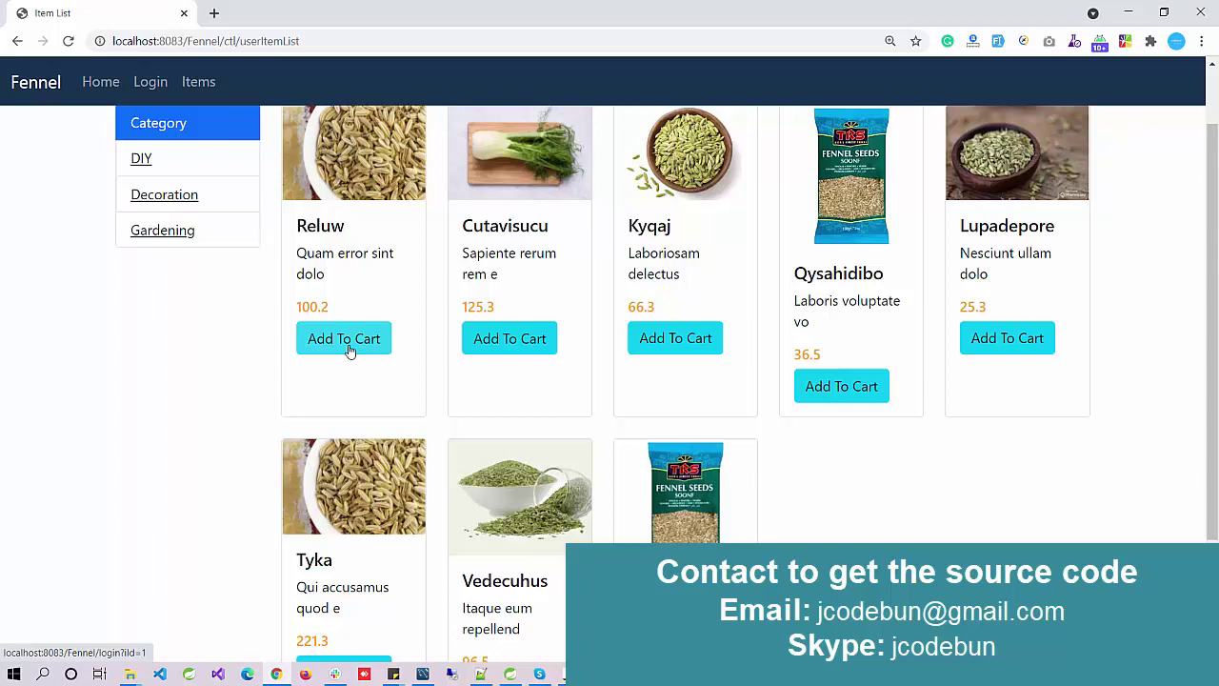
Step: Try adding Reluw to the cart, which brings up the login form
{"action": "left_click", "coordinate": [349, 351]}
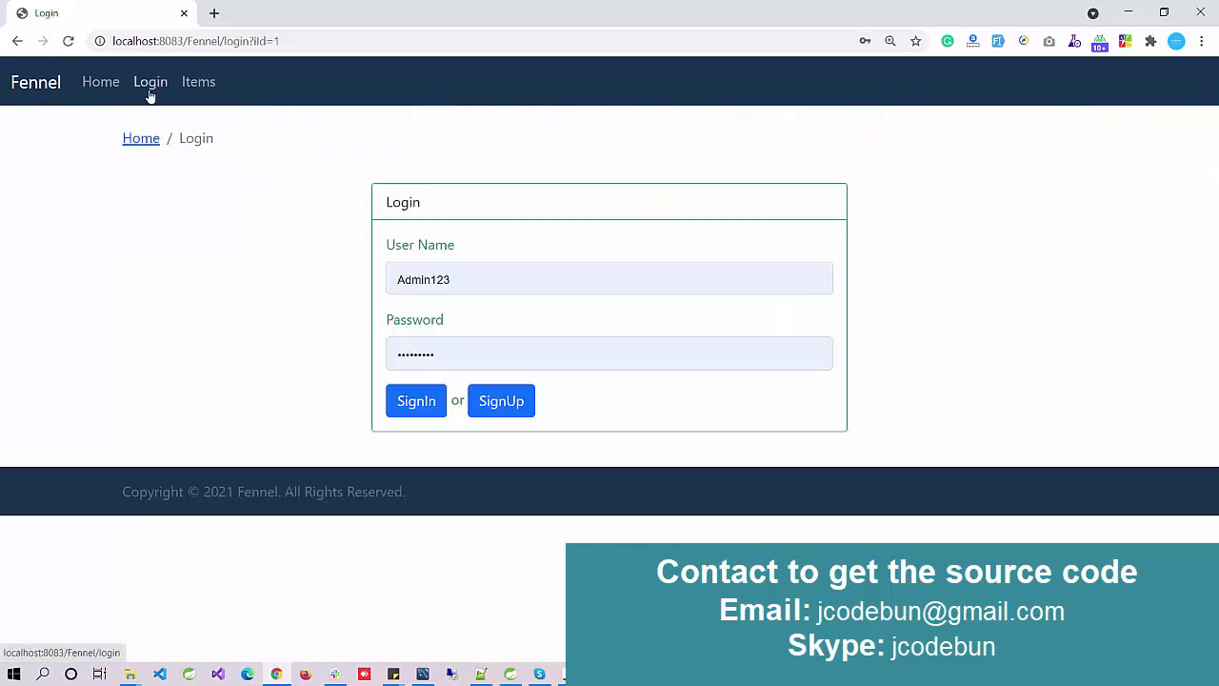
{"action": "left_click", "coordinate": [490, 277]}
{"action": "left_click", "coordinate": [271, 295]}
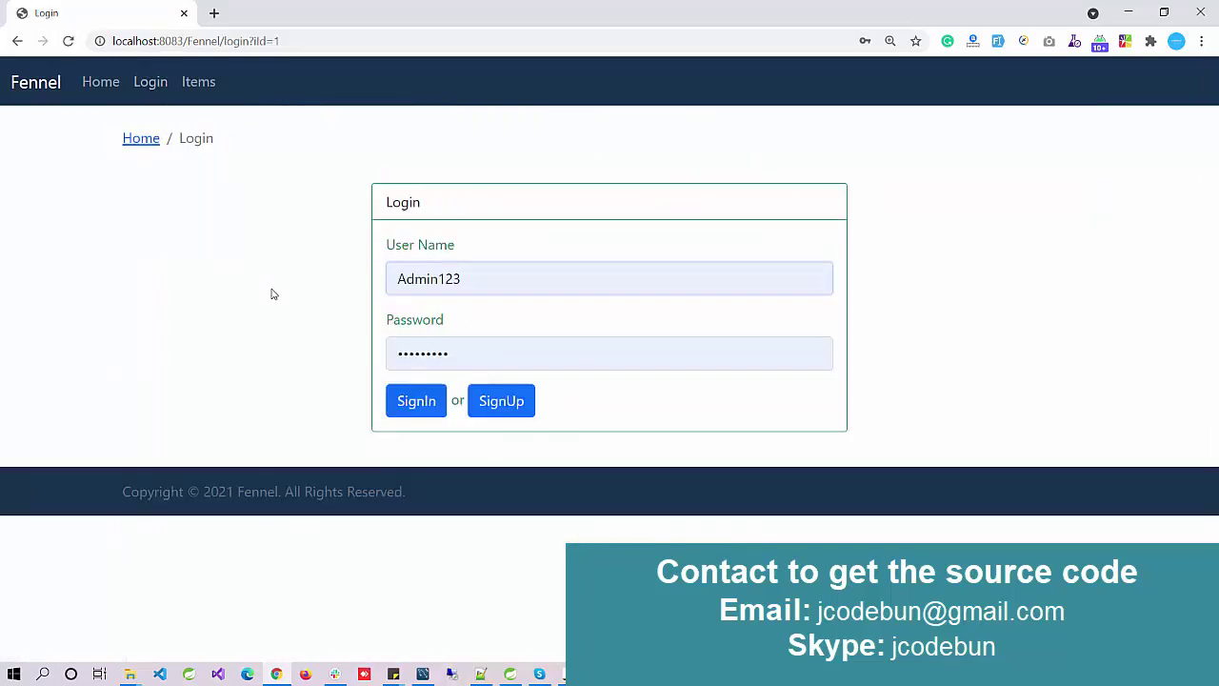
Step: Look over the User Registration form, then go back to the Login page
{"action": "left_click", "coordinate": [501, 401]}
{"action": "scroll", "coordinate": [490, 379], "scroll_direction": "down", "scroll_amount": 1}
{"action": "scroll", "coordinate": [486, 379], "scroll_direction": "up", "scroll_amount": 1}
{"action": "scroll", "coordinate": [451, 387], "scroll_direction": "down", "scroll_amount": 1}
{"action": "scroll", "coordinate": [419, 414], "scroll_direction": "up", "scroll_amount": 1}
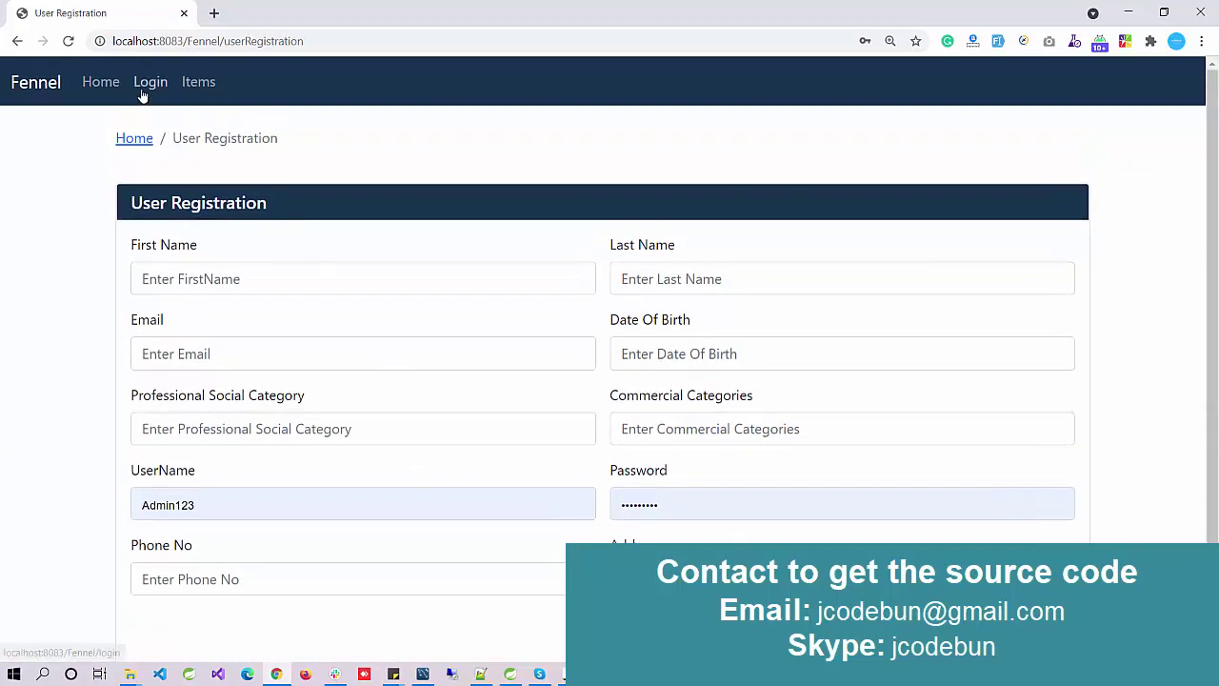
{"action": "left_click", "coordinate": [143, 93]}
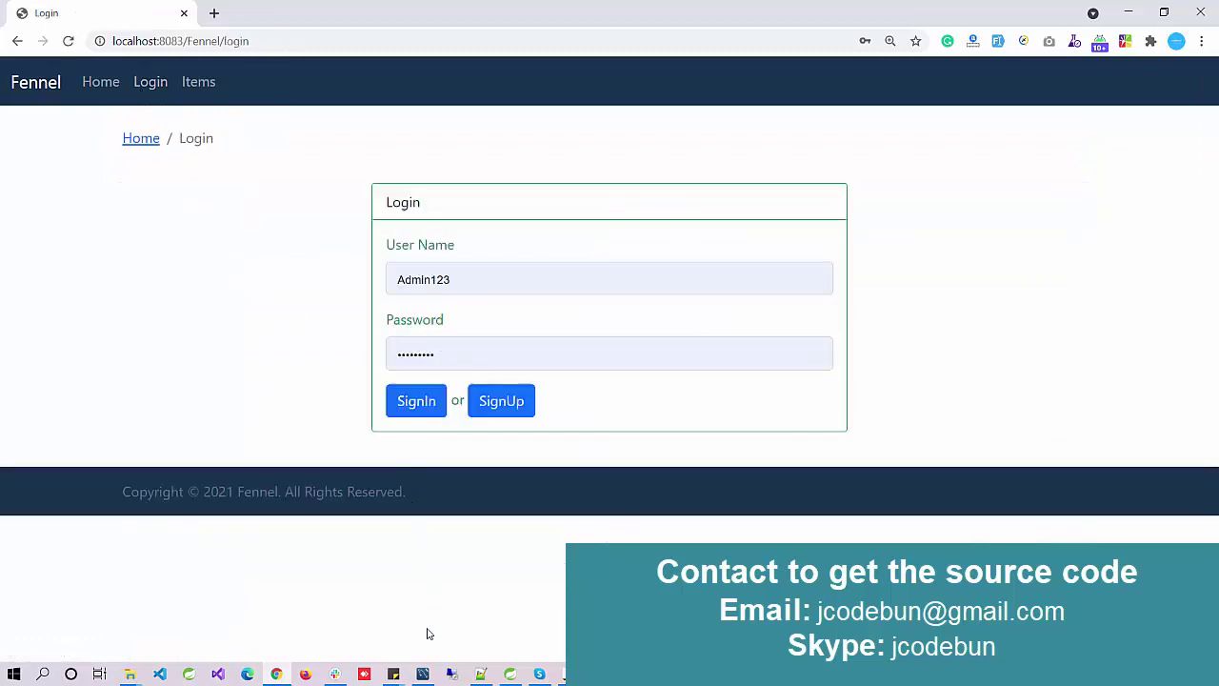
Step: Copy the customer's login from row 3 of the f_admin table into Fennel's User Name field
{"action": "left_click", "coordinate": [423, 671]}
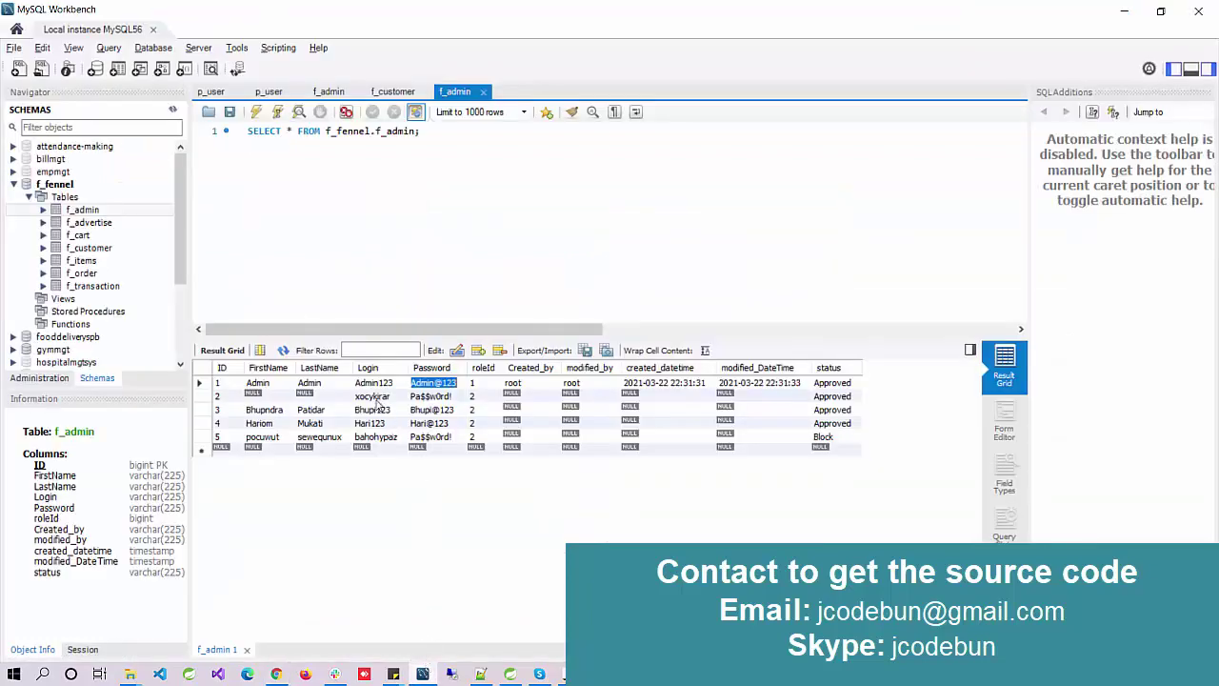
{"action": "left_click", "coordinate": [371, 410]}
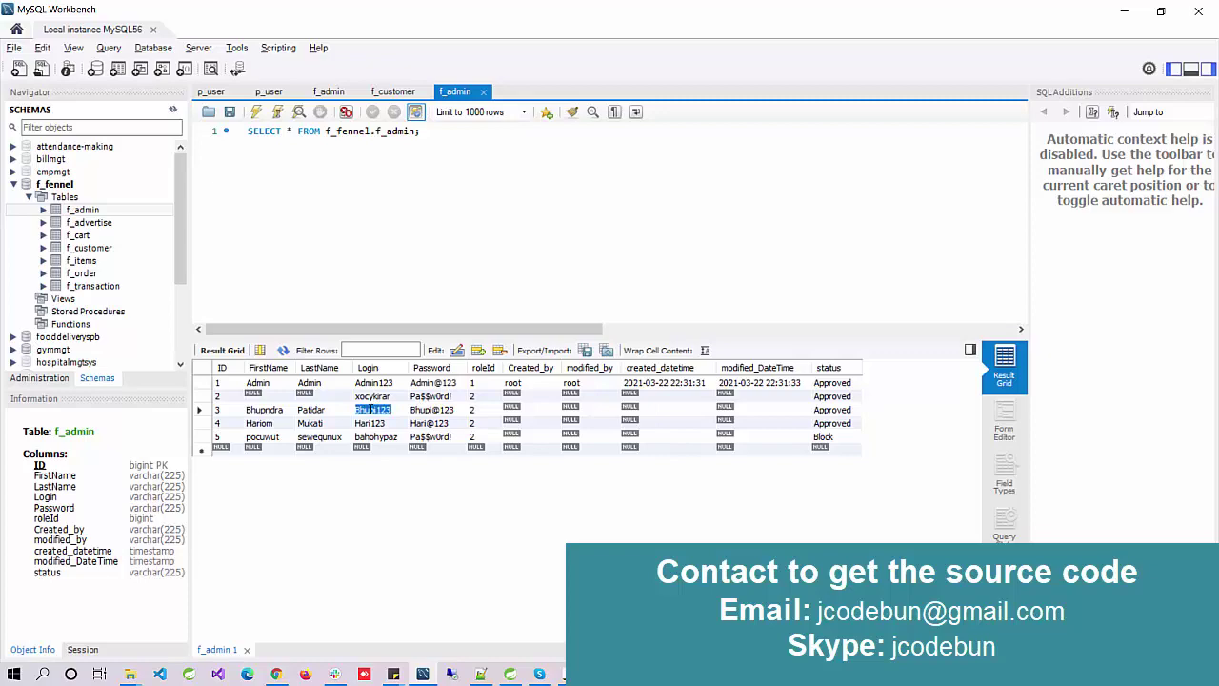
{"action": "key", "text": "ctrl+c"}
{"action": "key", "text": "alt+Tab"}
{"action": "key", "text": "ctrl+a"}
{"action": "key", "text": "ctrl+v"}
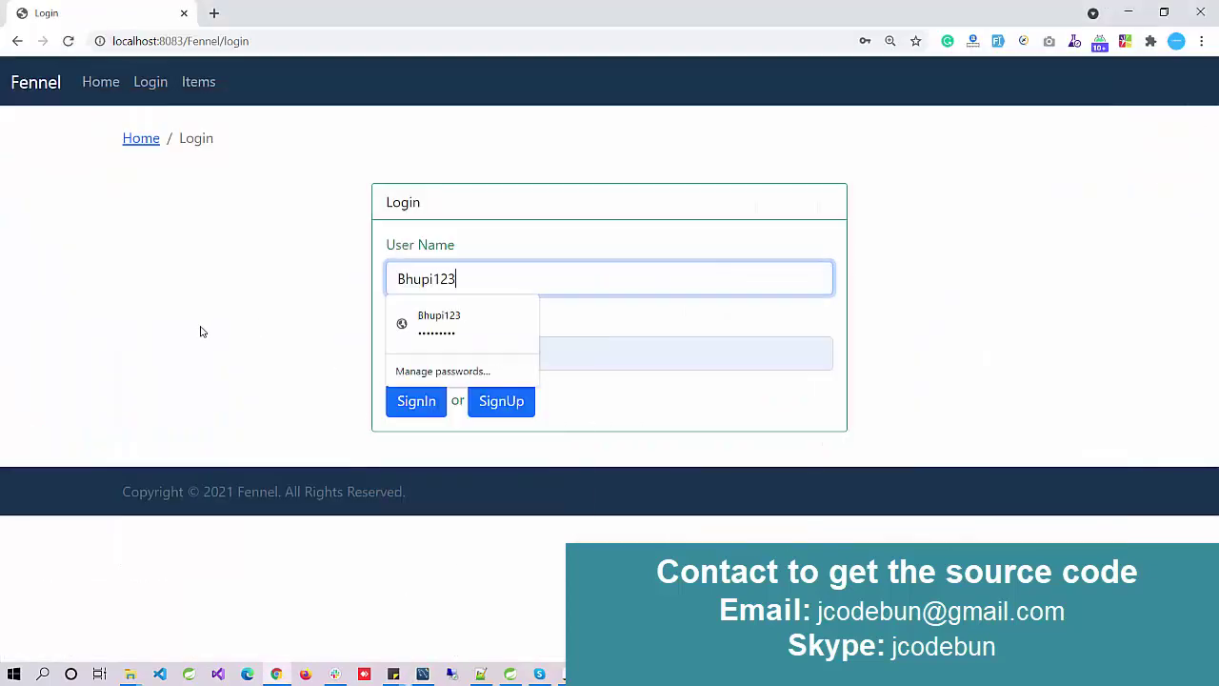
Step: Copy that customer's password from f_admin into Fennel's Password field
{"action": "key", "text": "alt+Tab"}
{"action": "double_click", "coordinate": [433, 411]}
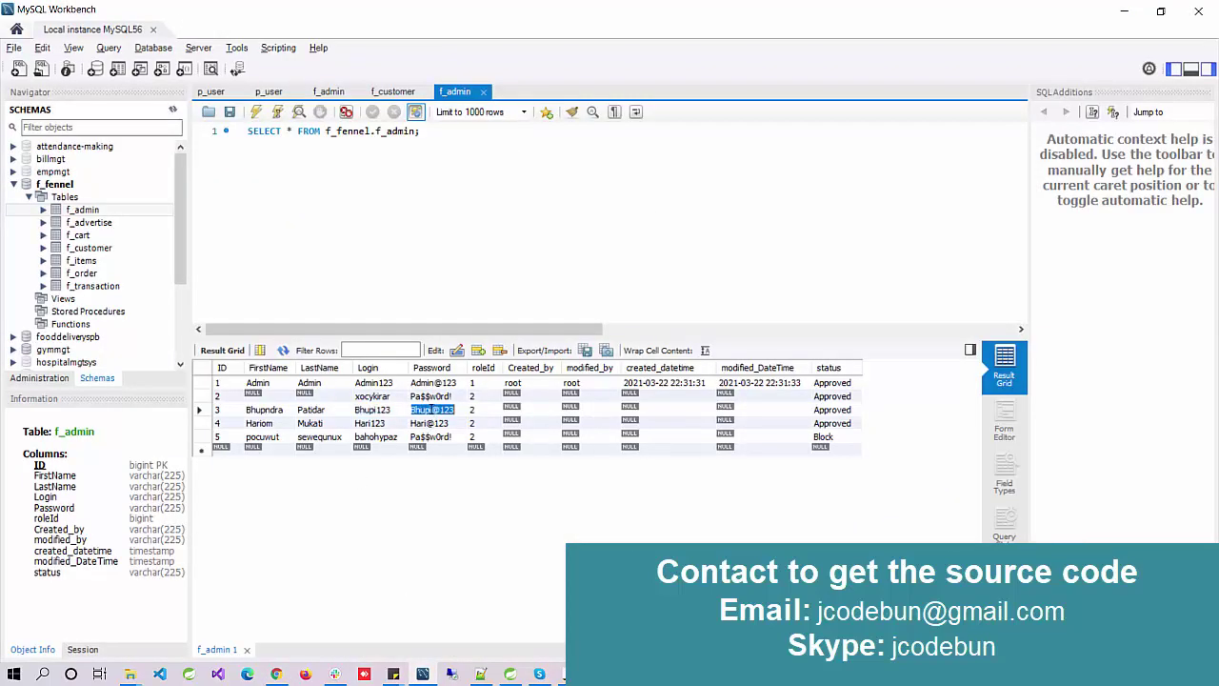
{"action": "key", "text": "ctrl+c"}
{"action": "key", "text": "alt+Tab"}
{"action": "key", "text": "Tab"}
{"action": "key", "text": "ctrl+a"}
{"action": "key", "text": "ctrl+v"}
Step: Sign in as the customer and add Cutavisucu to the cart from the catalogue
{"action": "left_click", "coordinate": [418, 402]}
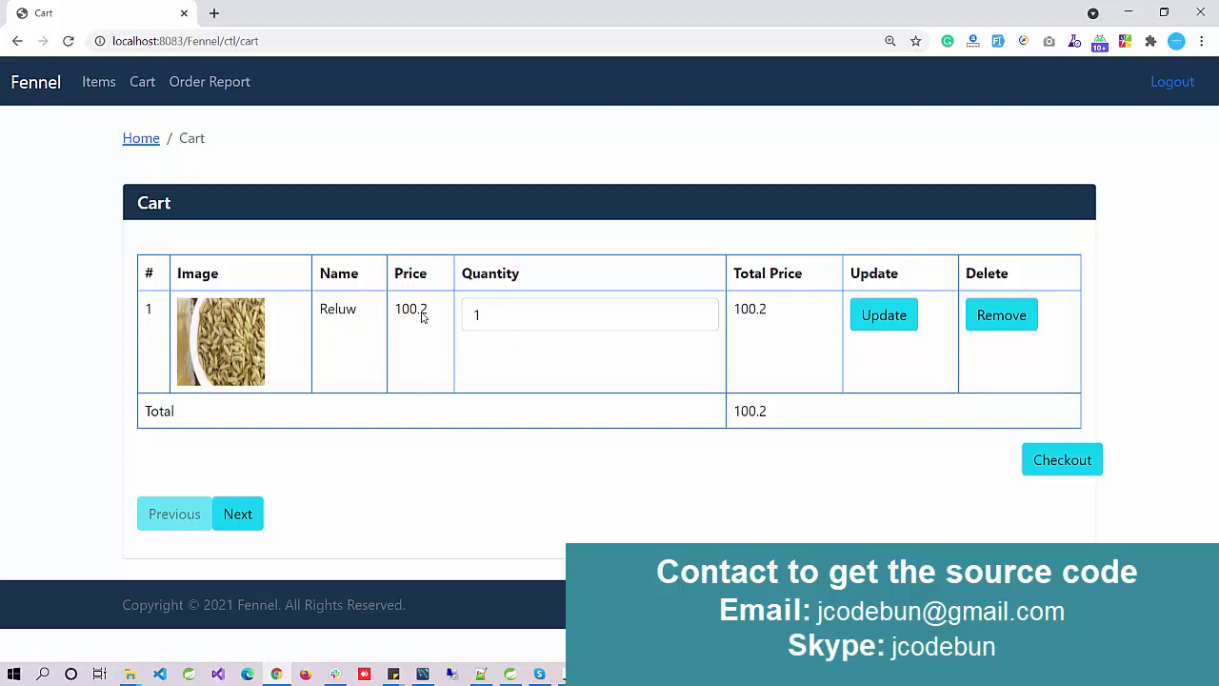
{"action": "left_click", "coordinate": [99, 82]}
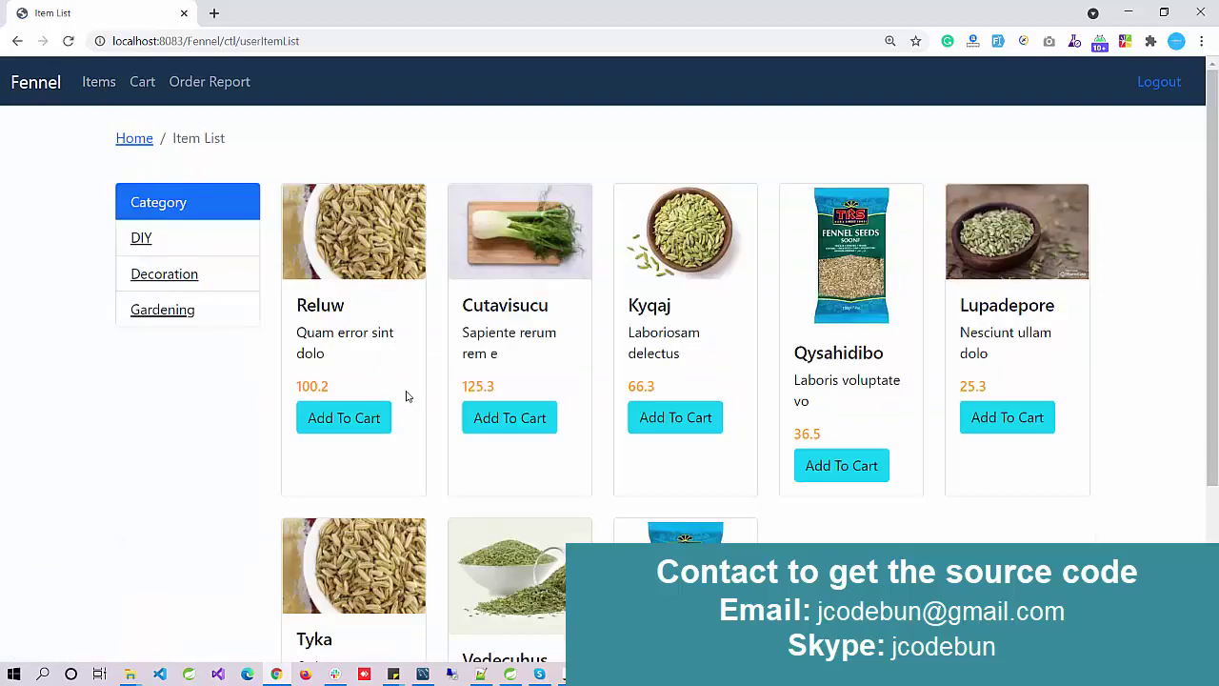
{"action": "left_click", "coordinate": [512, 431]}
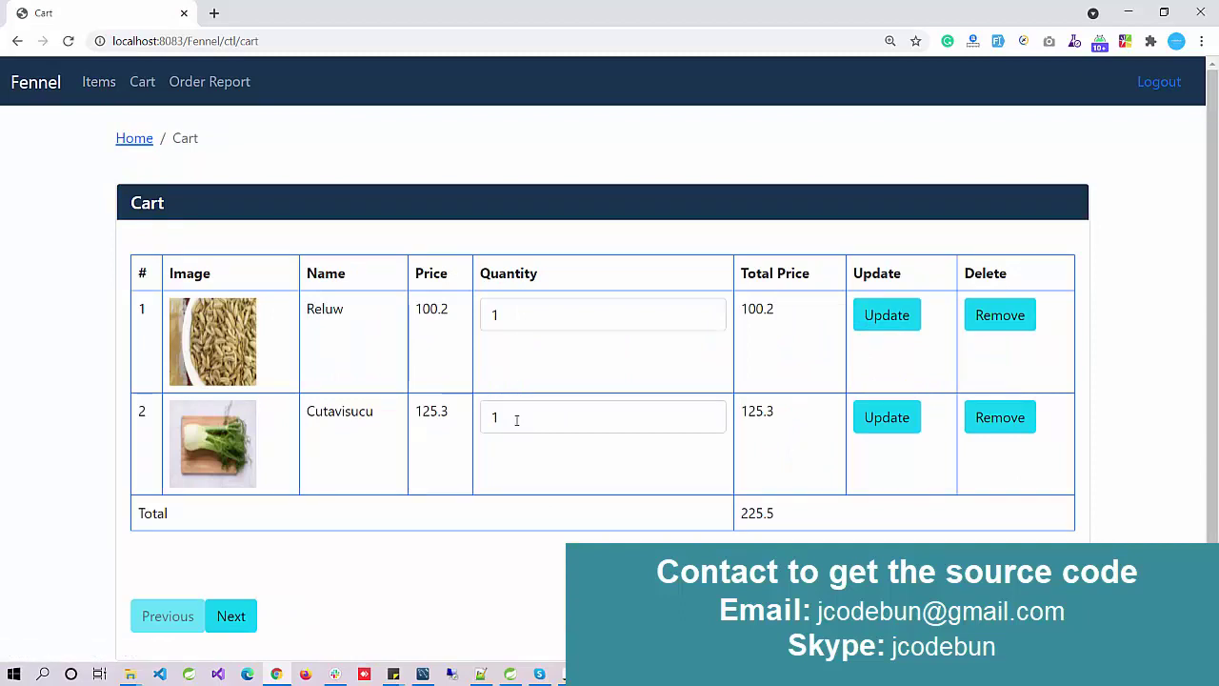
Step: Change the Cutavisucu cart quantity to 3 and update that row
{"action": "left_click_drag", "start_coordinate": [516, 420], "coordinate": [487, 422]}
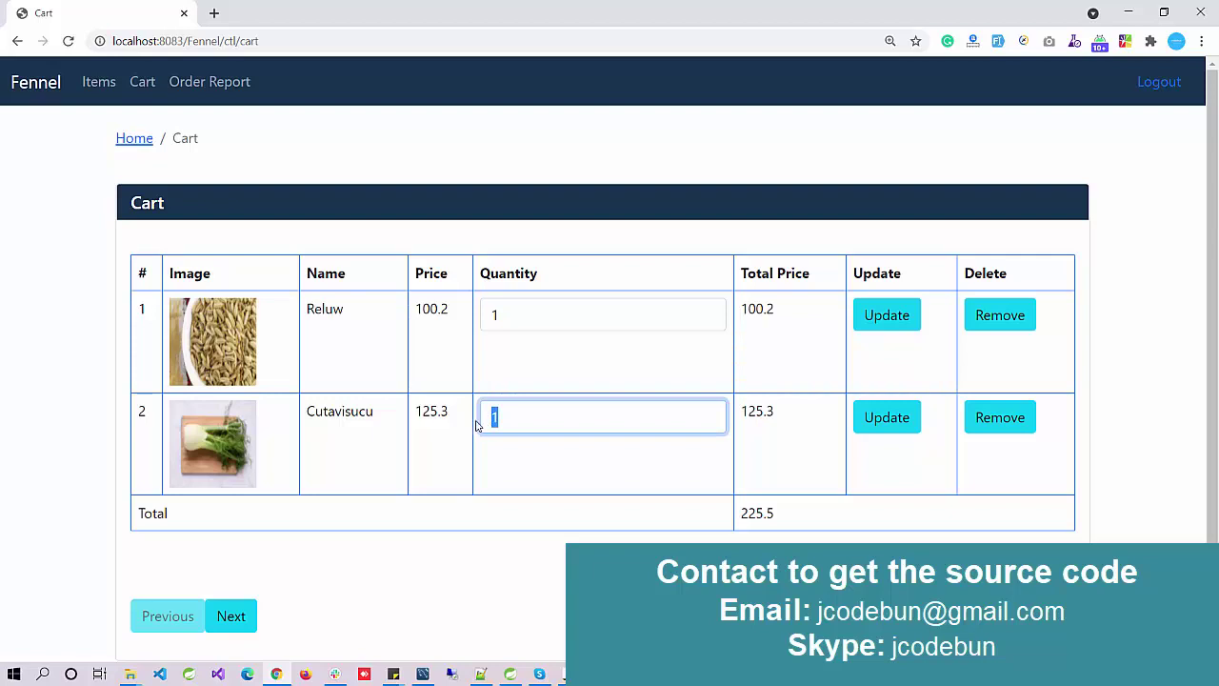
{"action": "type", "text": "3"}
{"action": "left_click", "coordinate": [876, 425]}
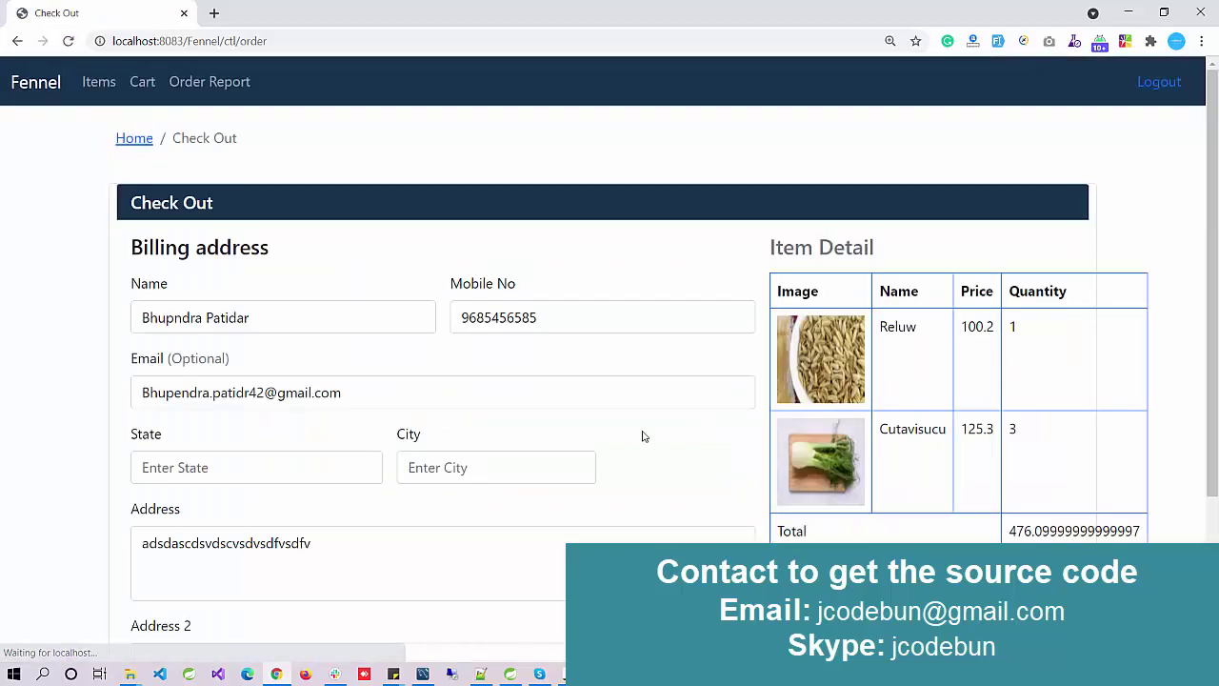
Step: Enter 'nghgh' as the billing Address 2
{"action": "scroll", "coordinate": [642, 435], "scroll_direction": "down", "scroll_amount": 2}
{"action": "scroll", "coordinate": [642, 435], "scroll_direction": "up", "scroll_amount": 2}
{"action": "scroll", "coordinate": [609, 422], "scroll_direction": "down", "scroll_amount": 2}
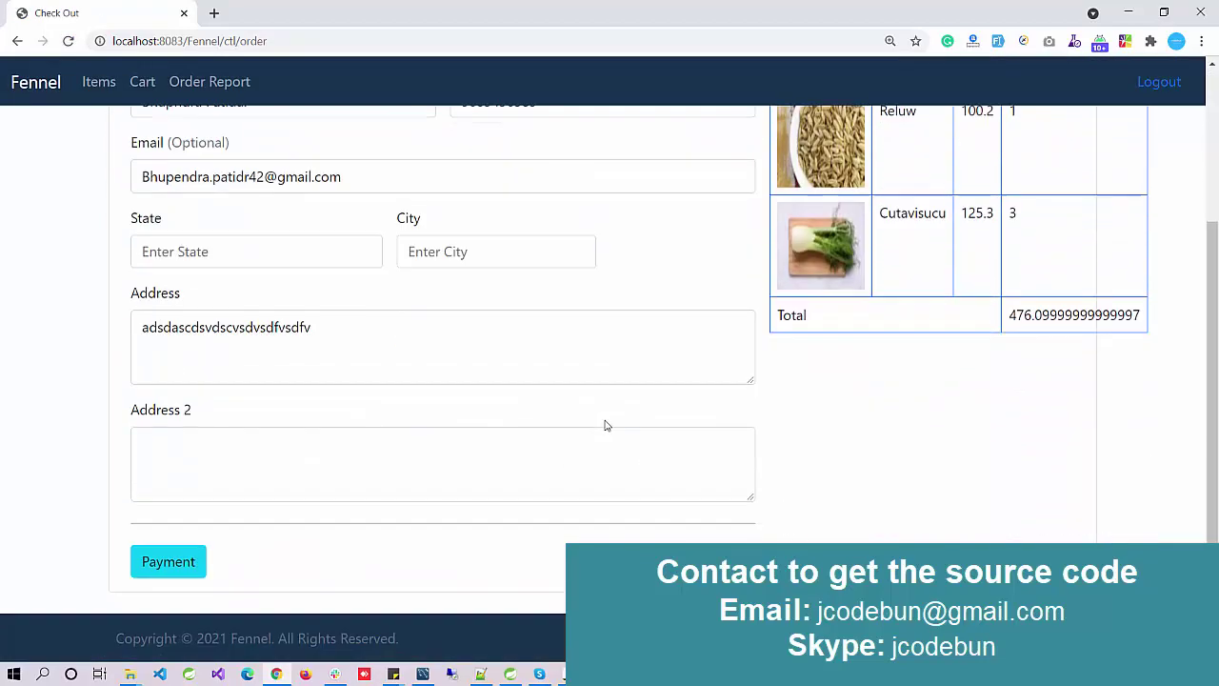
{"action": "left_click", "coordinate": [447, 461]}
{"action": "type", "text": "nghgh"}
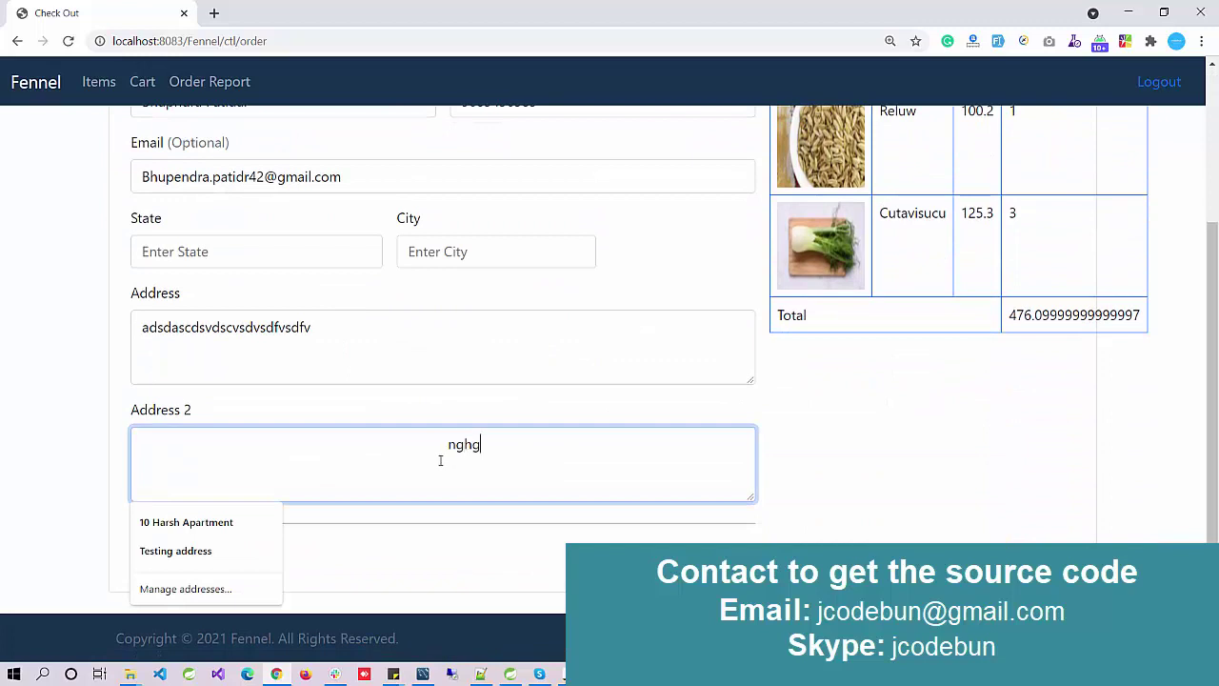
Step: Enter billing State 'hgfh' and City 'hfg', then check the mobile number
{"action": "scroll", "coordinate": [256, 386], "scroll_direction": "up", "scroll_amount": 1}
{"action": "left_click", "coordinate": [240, 333]}
{"action": "type", "text": "hgfh"}
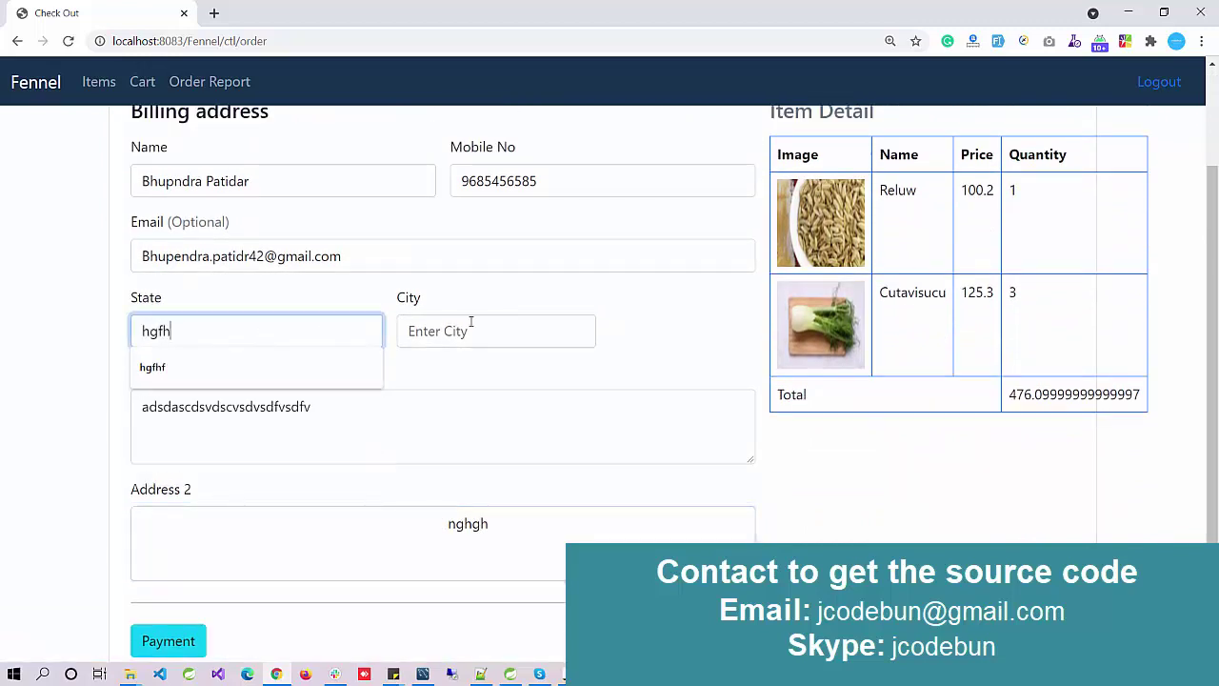
{"action": "left_click", "coordinate": [471, 324]}
{"action": "type", "text": "hfg"}
{"action": "scroll", "coordinate": [470, 324], "scroll_direction": "up", "scroll_amount": 2}
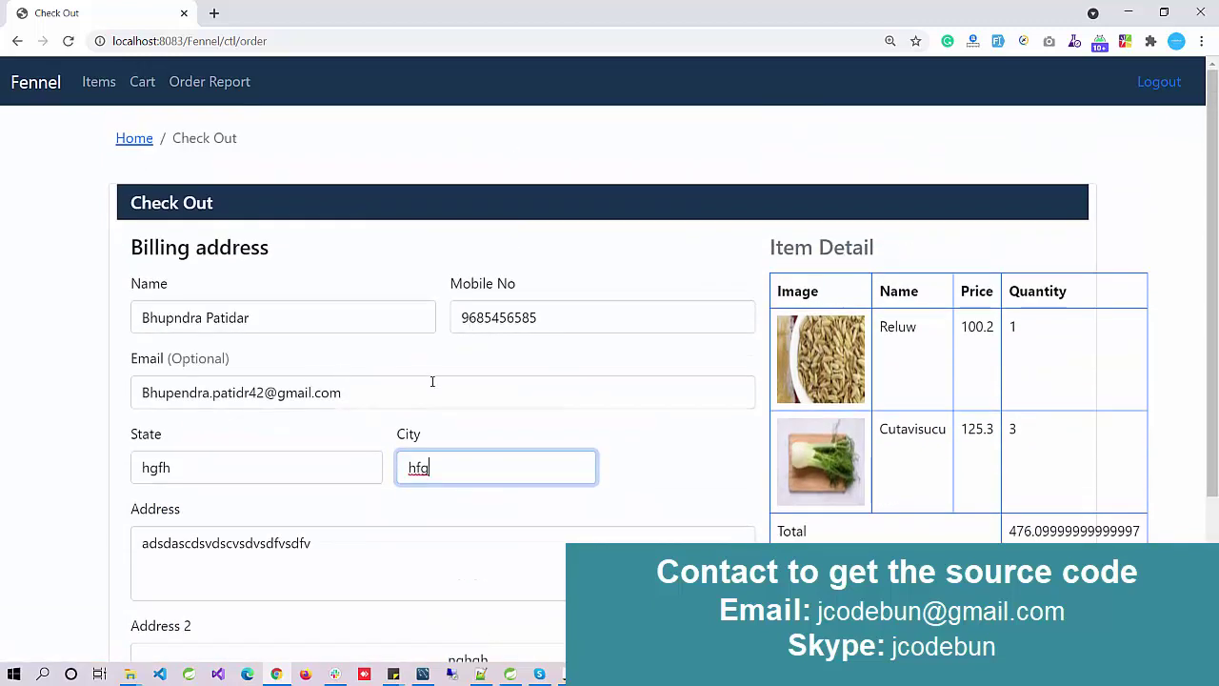
{"action": "double_click", "coordinate": [550, 317]}
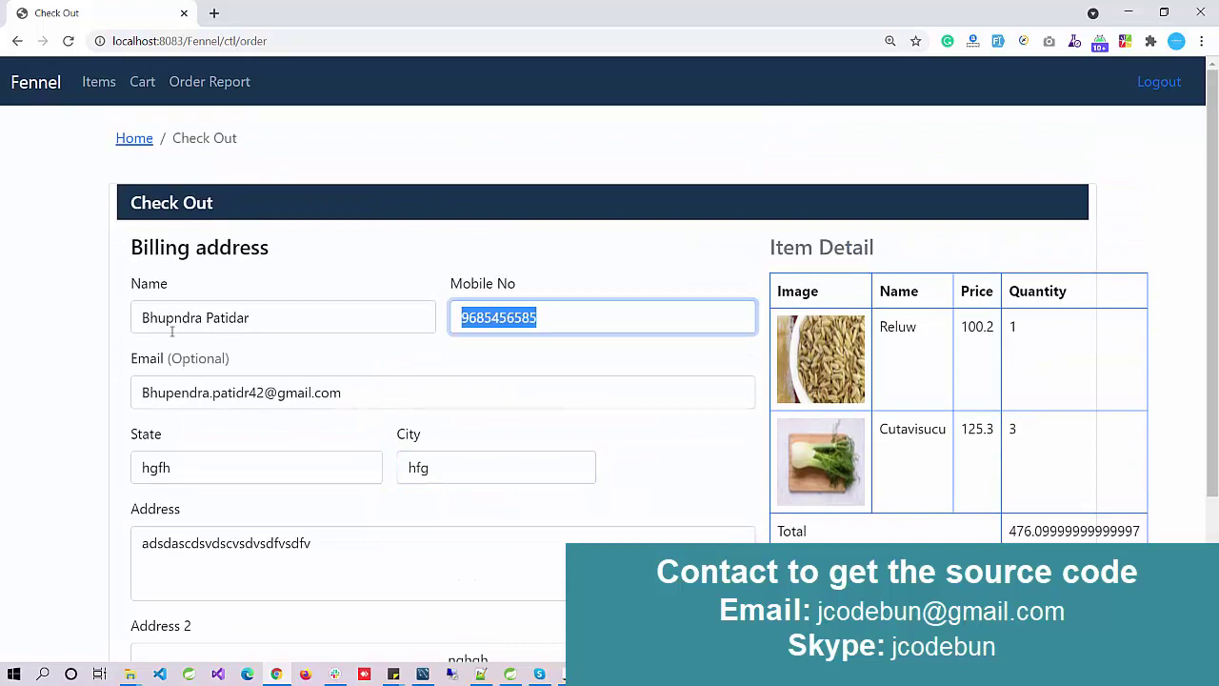
{"action": "scroll", "coordinate": [479, 373], "scroll_direction": "down", "scroll_amount": 2}
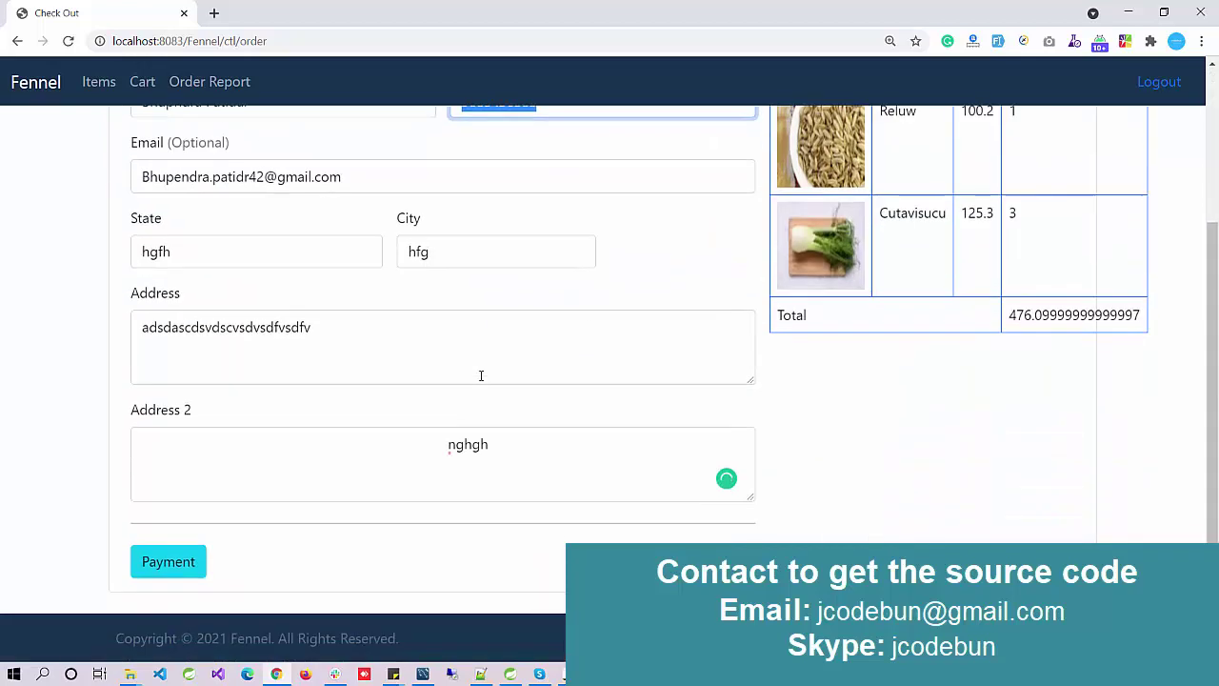
Step: Go to payment by card and enter the card number, cardholder name and month 67
{"action": "left_click", "coordinate": [172, 562]}
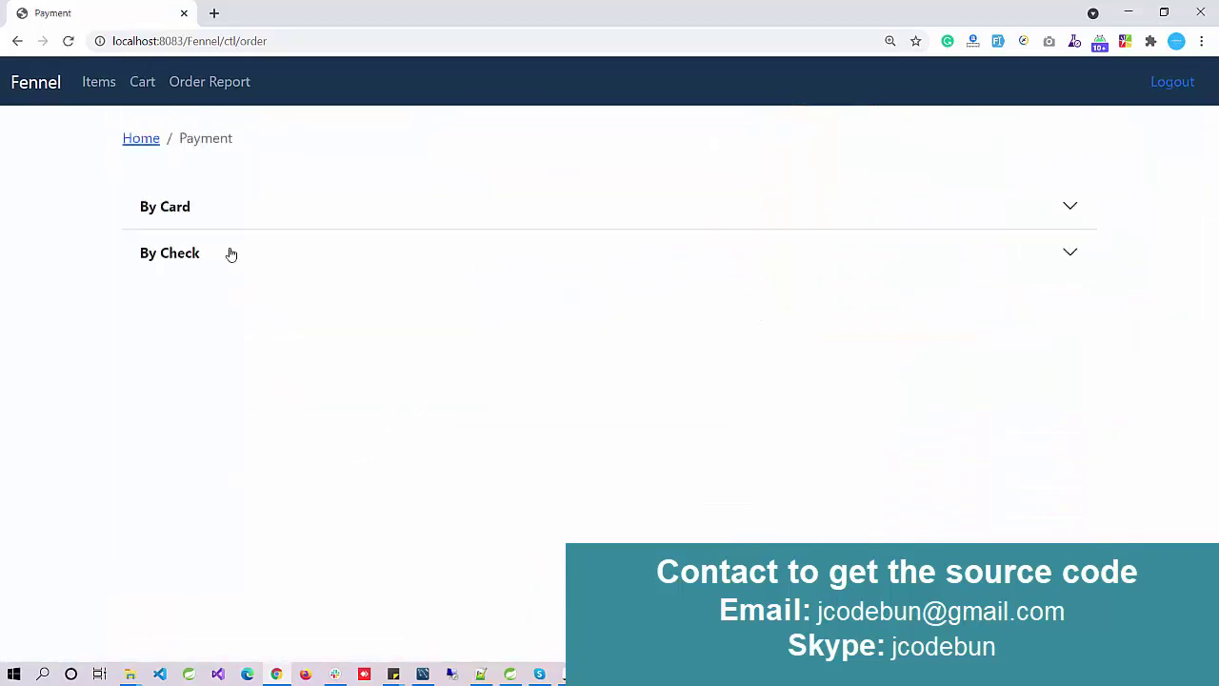
{"action": "left_click", "coordinate": [352, 225]}
{"action": "left_click", "coordinate": [276, 337]}
{"action": "type", "text": "575464"}
{"action": "left_click", "coordinate": [244, 416]}
{"action": "type", "text": "fgfg"}
{"action": "left_click", "coordinate": [281, 477]}
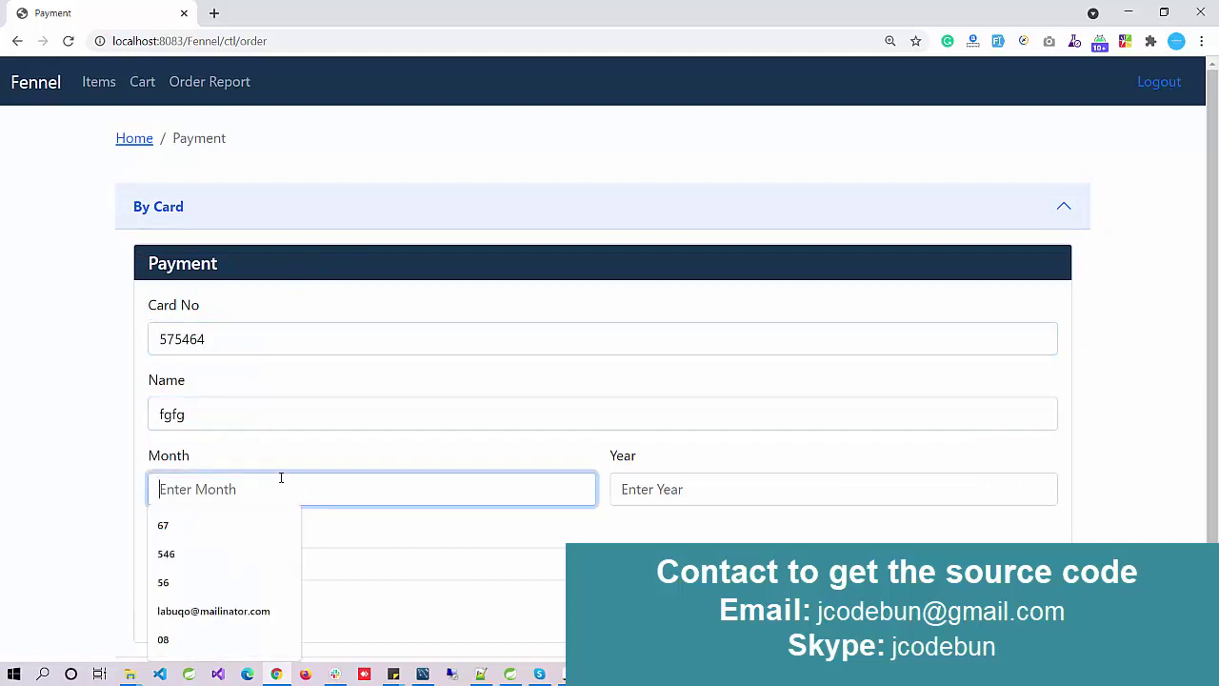
{"action": "type", "text": "67"}
Step: Set expiry year 2031, enter the security code, and pay for the order
{"action": "left_click", "coordinate": [748, 492]}
{"action": "left_click", "coordinate": [691, 559]}
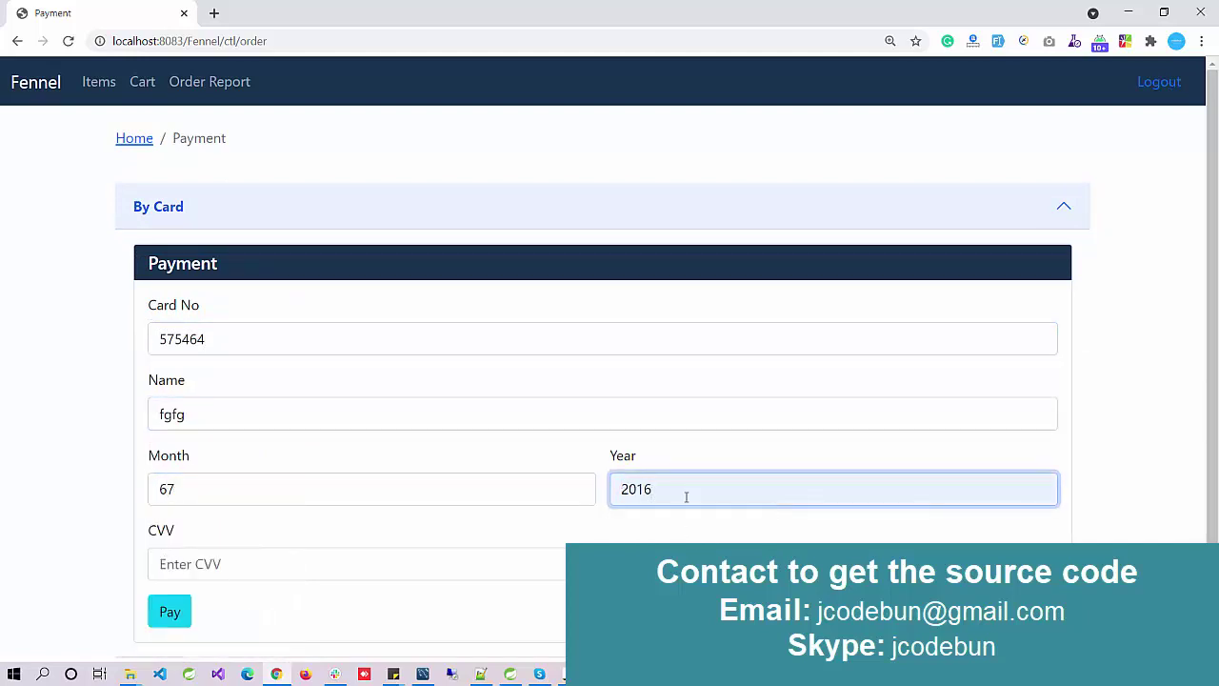
{"action": "left_click_drag", "start_coordinate": [689, 492], "coordinate": [589, 488]}
{"action": "type", "text": "2031"}
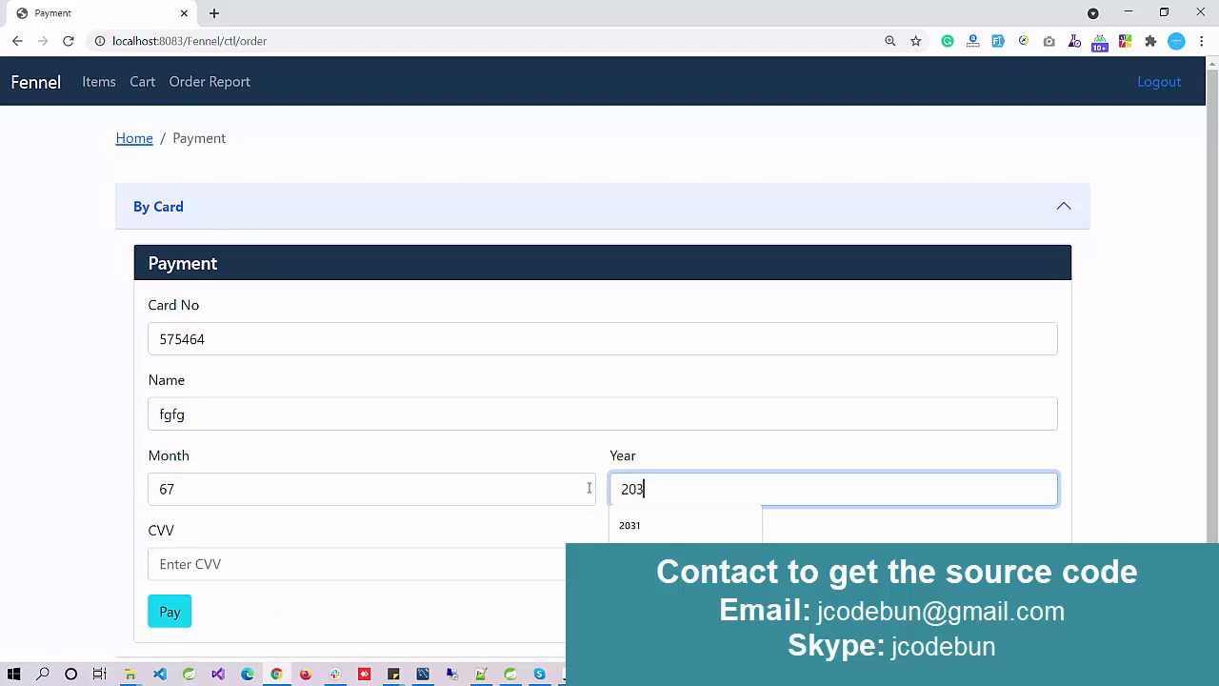
{"action": "left_click", "coordinate": [256, 561]}
{"action": "type", "text": "123"}
{"action": "left_click_drag", "start_coordinate": [219, 489], "coordinate": [42, 498]}
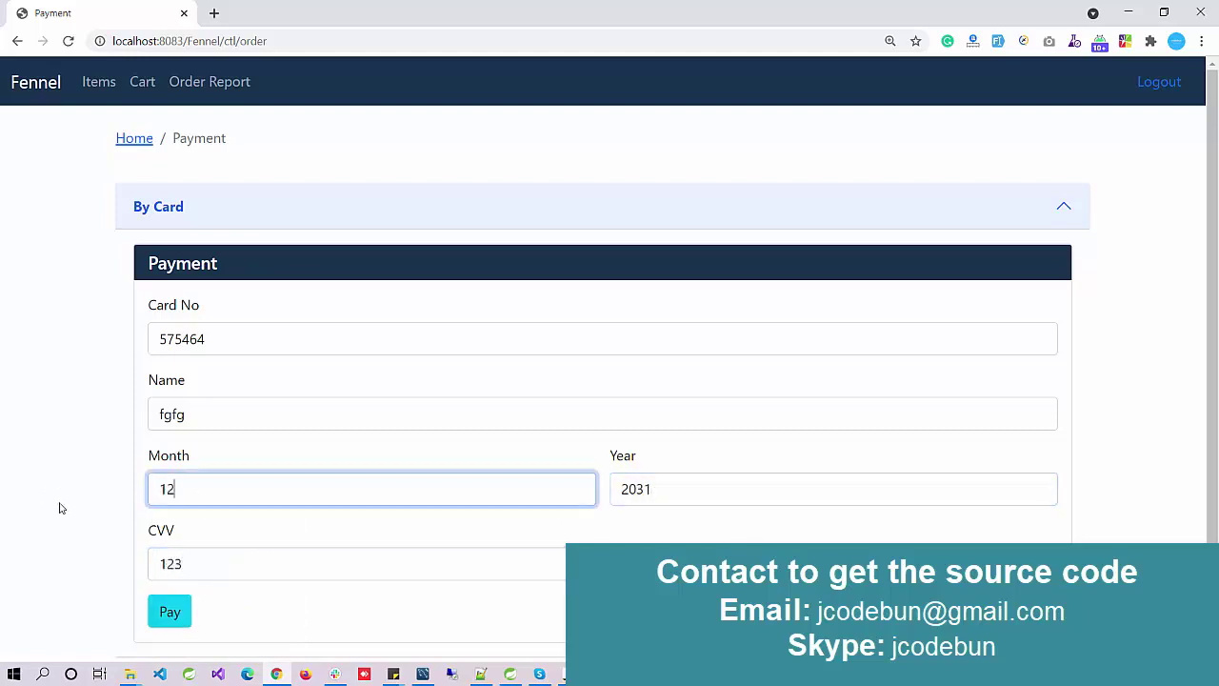
{"action": "scroll", "coordinate": [104, 562], "scroll_direction": "down", "scroll_amount": 1}
{"action": "left_click", "coordinate": [171, 575]}
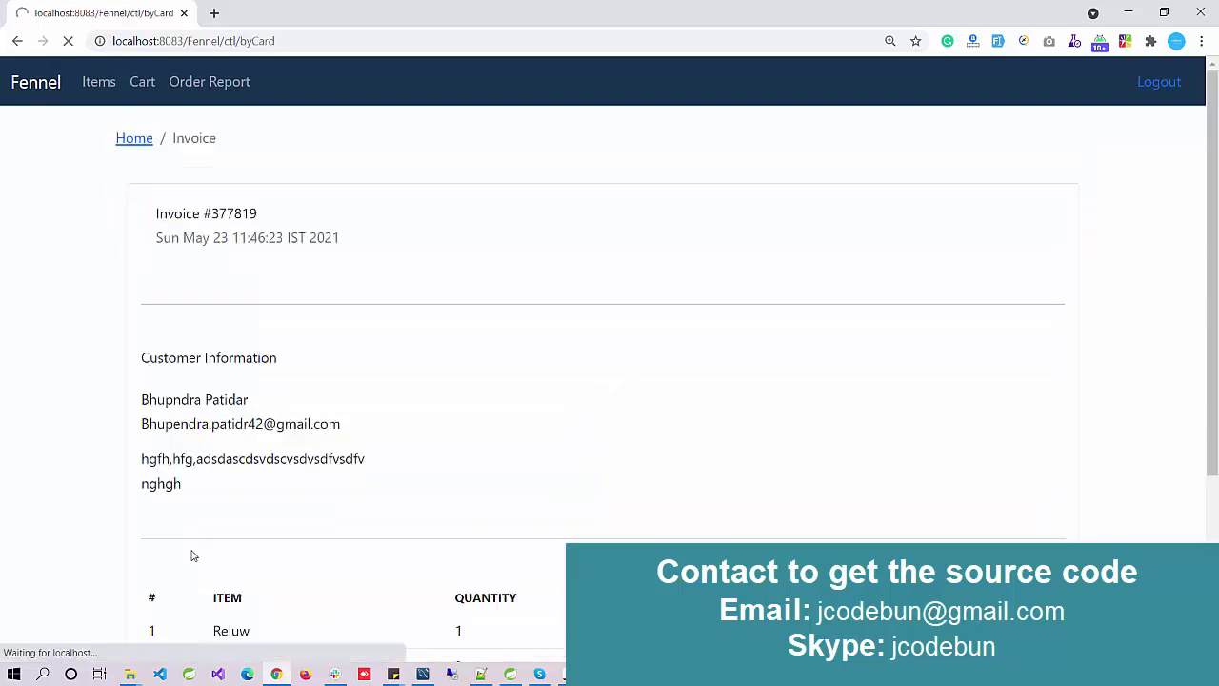
Step: Open the Order Report and review the new card-paid order row
{"action": "scroll", "coordinate": [280, 455], "scroll_direction": "down", "scroll_amount": 3}
{"action": "scroll", "coordinate": [280, 455], "scroll_direction": "up", "scroll_amount": 3}
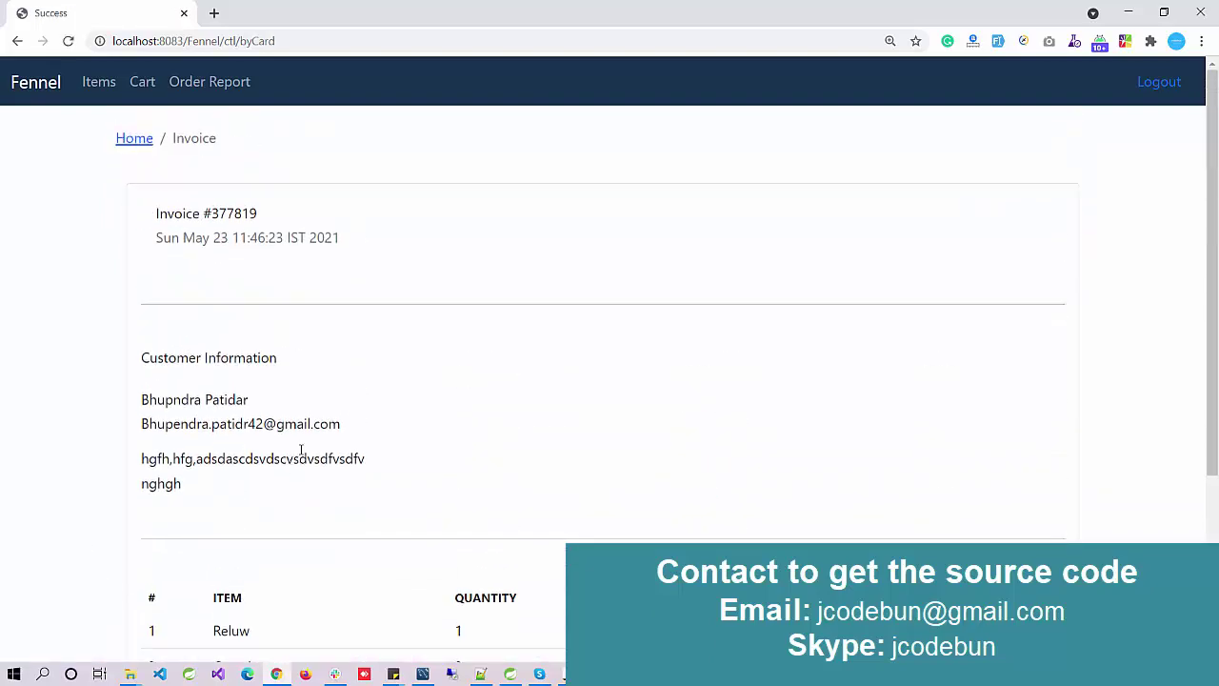
{"action": "scroll", "coordinate": [301, 450], "scroll_direction": "down", "scroll_amount": 3}
{"action": "scroll", "coordinate": [301, 449], "scroll_direction": "up", "scroll_amount": 3}
{"action": "left_click", "coordinate": [185, 89]}
{"action": "left_click_drag", "start_coordinate": [190, 411], "coordinate": [970, 395]}
Step: Log out of the customer account and sign in with the saved admin login
{"action": "left_click", "coordinate": [1171, 82]}
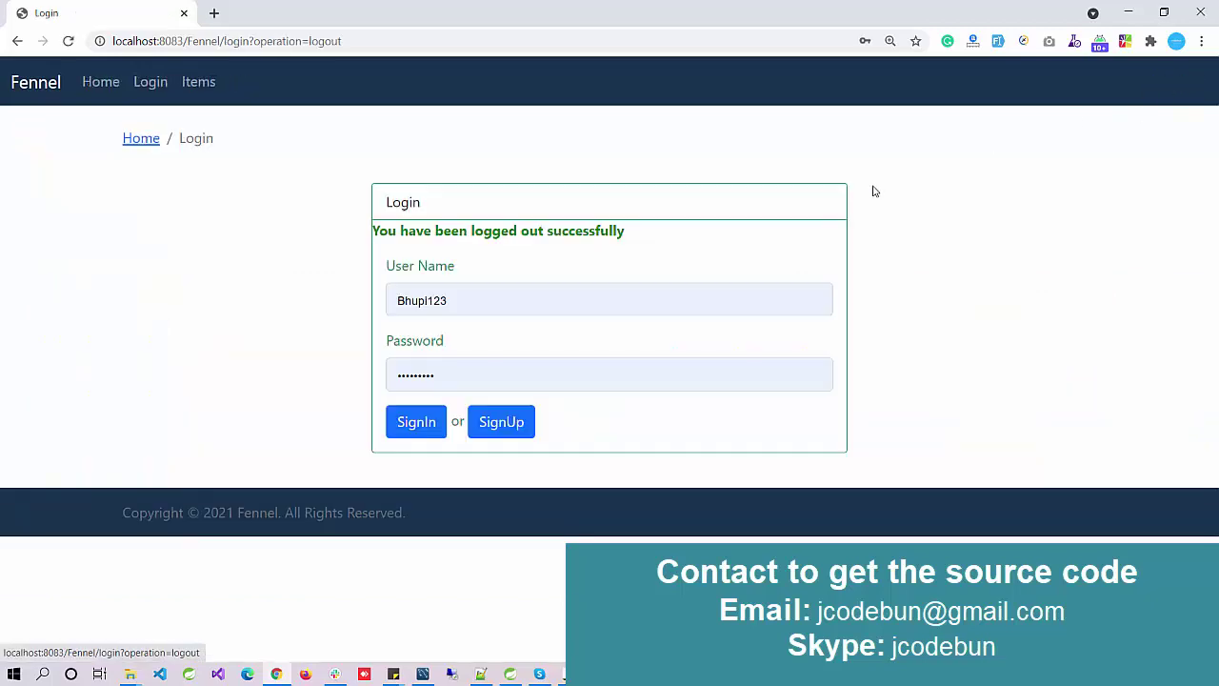
{"action": "left_click", "coordinate": [525, 303]}
{"action": "left_click", "coordinate": [485, 383]}
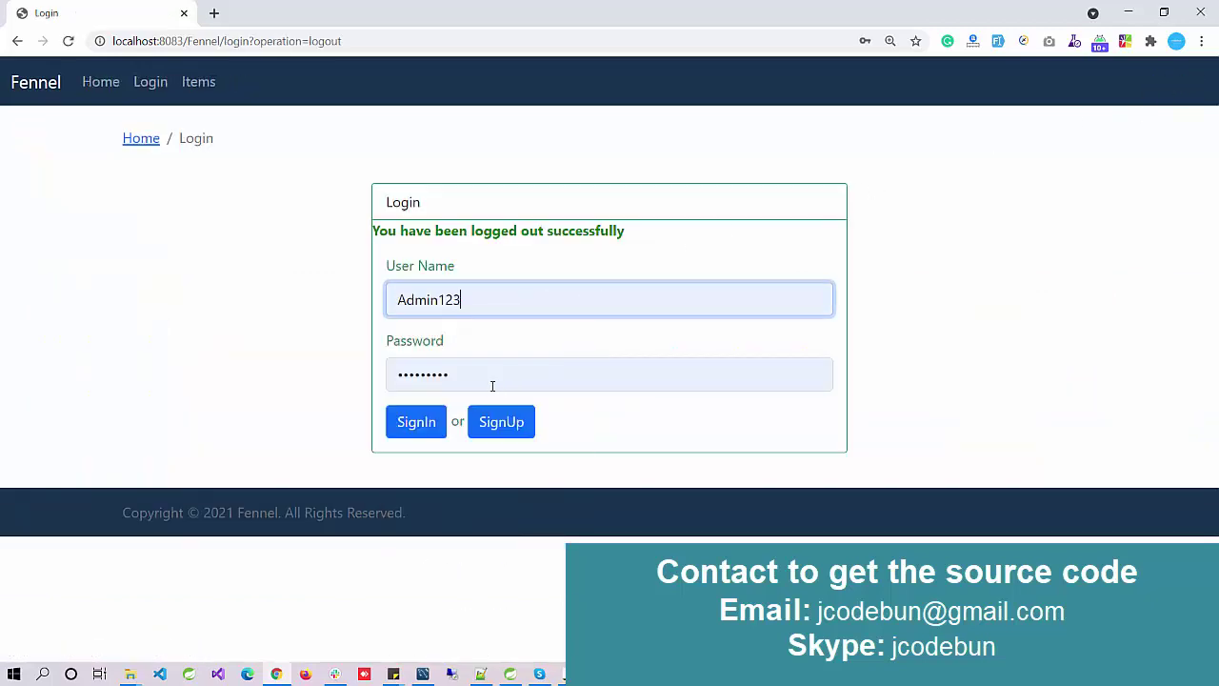
{"action": "left_click", "coordinate": [408, 425]}
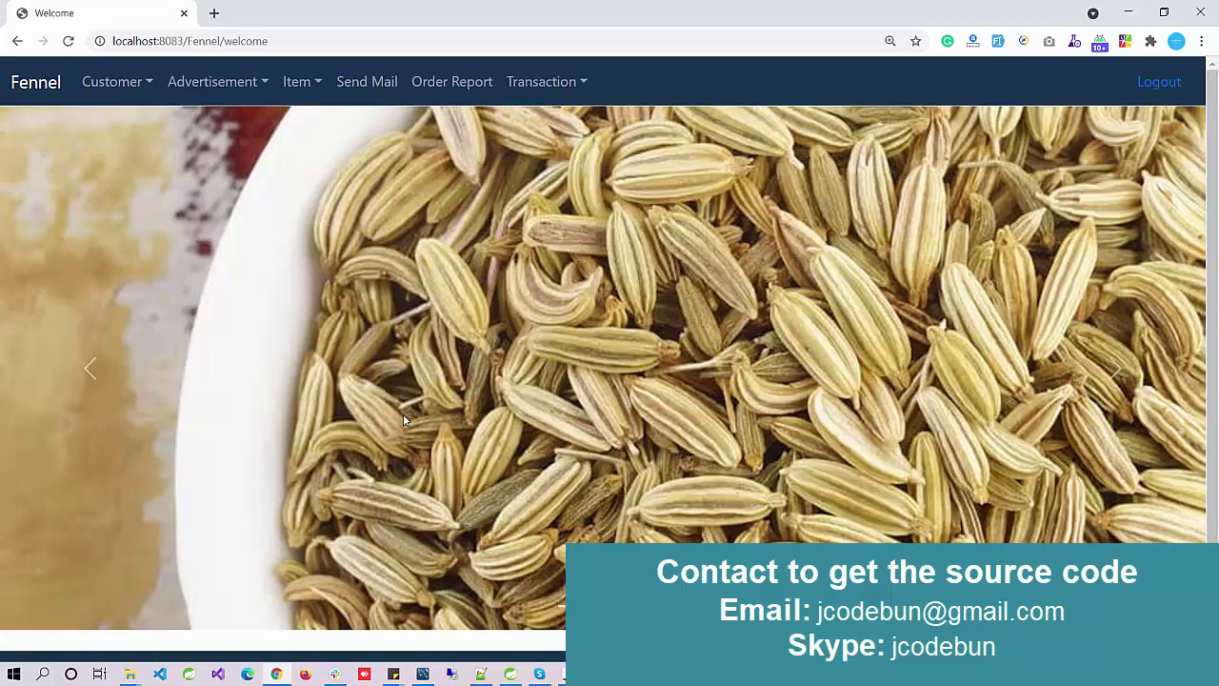
Step: Review the By Card transaction table and the Order Report
{"action": "left_click", "coordinate": [520, 84]}
{"action": "left_click", "coordinate": [531, 138]}
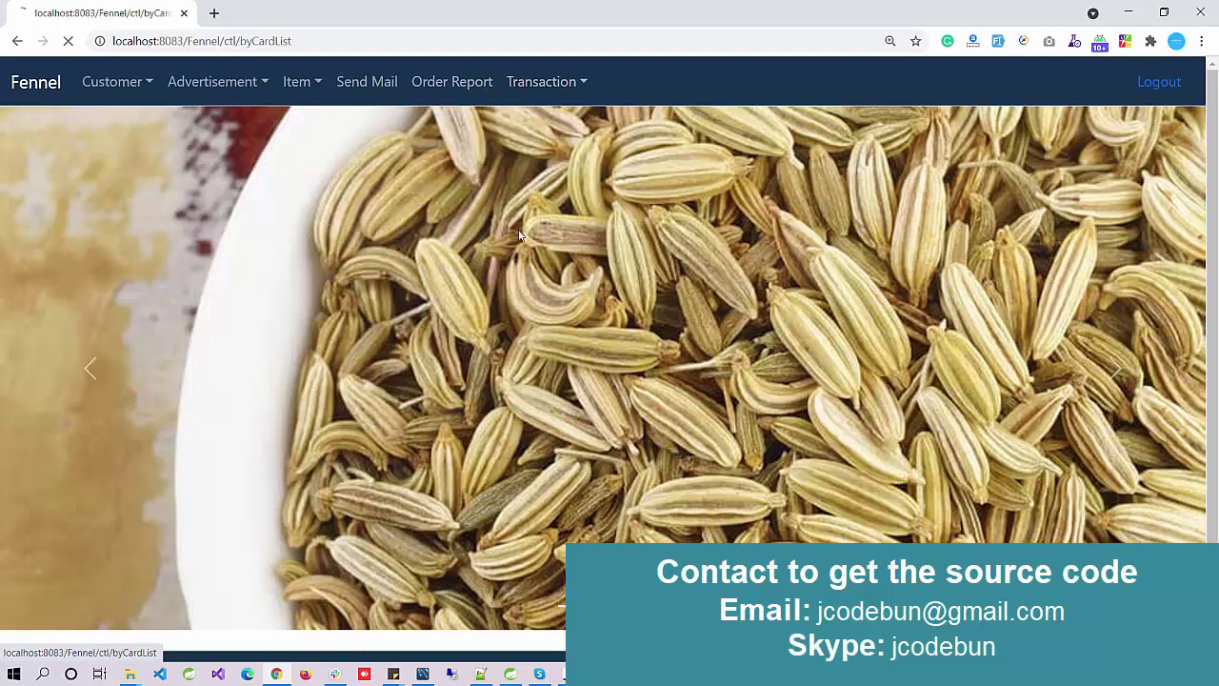
{"action": "left_click_drag", "start_coordinate": [989, 340], "coordinate": [22, 353]}
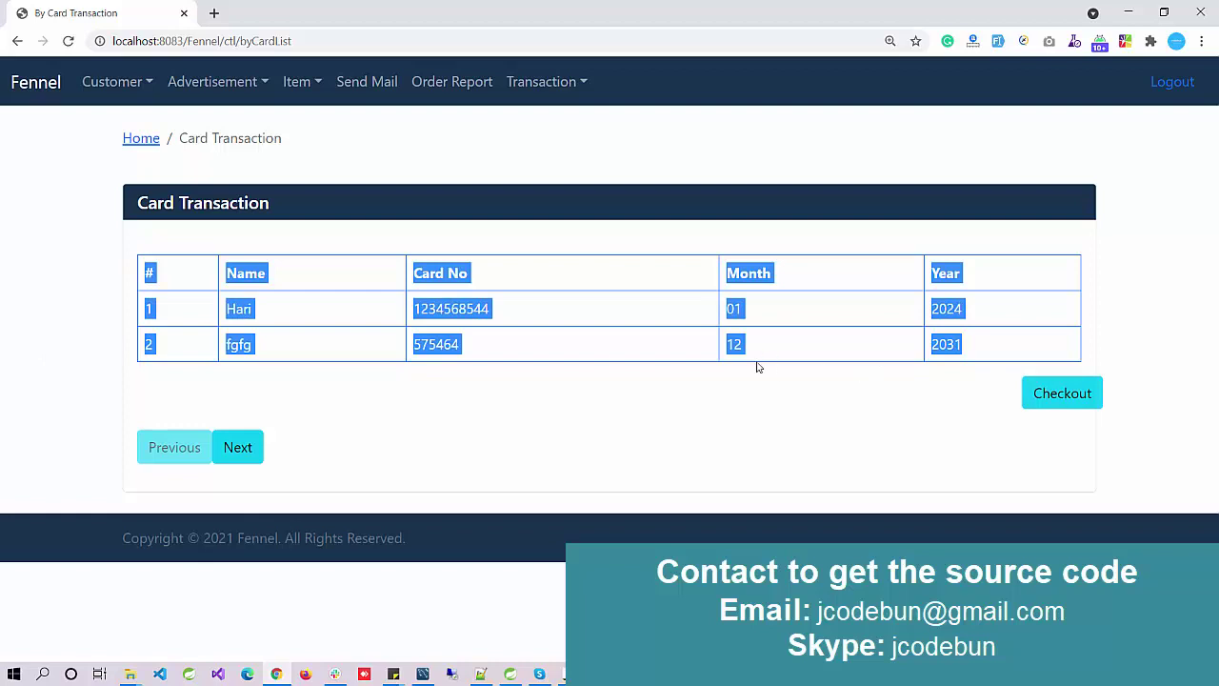
{"action": "left_click", "coordinate": [463, 83]}
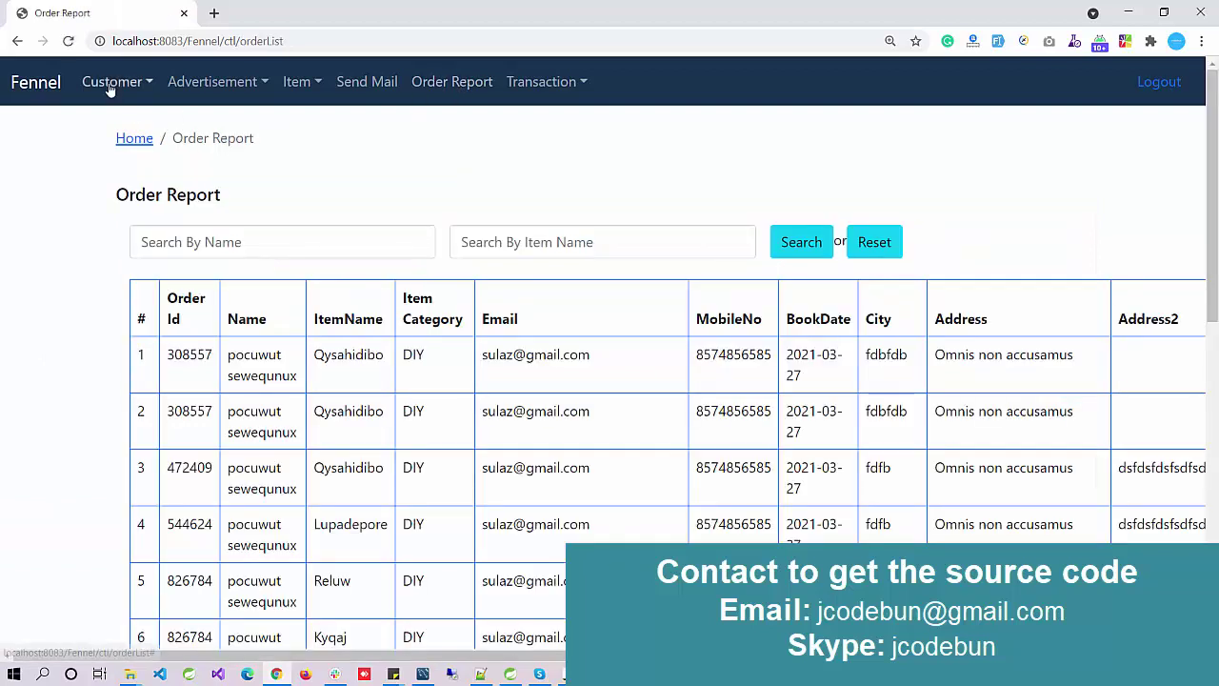
{"action": "left_click", "coordinate": [45, 91]}
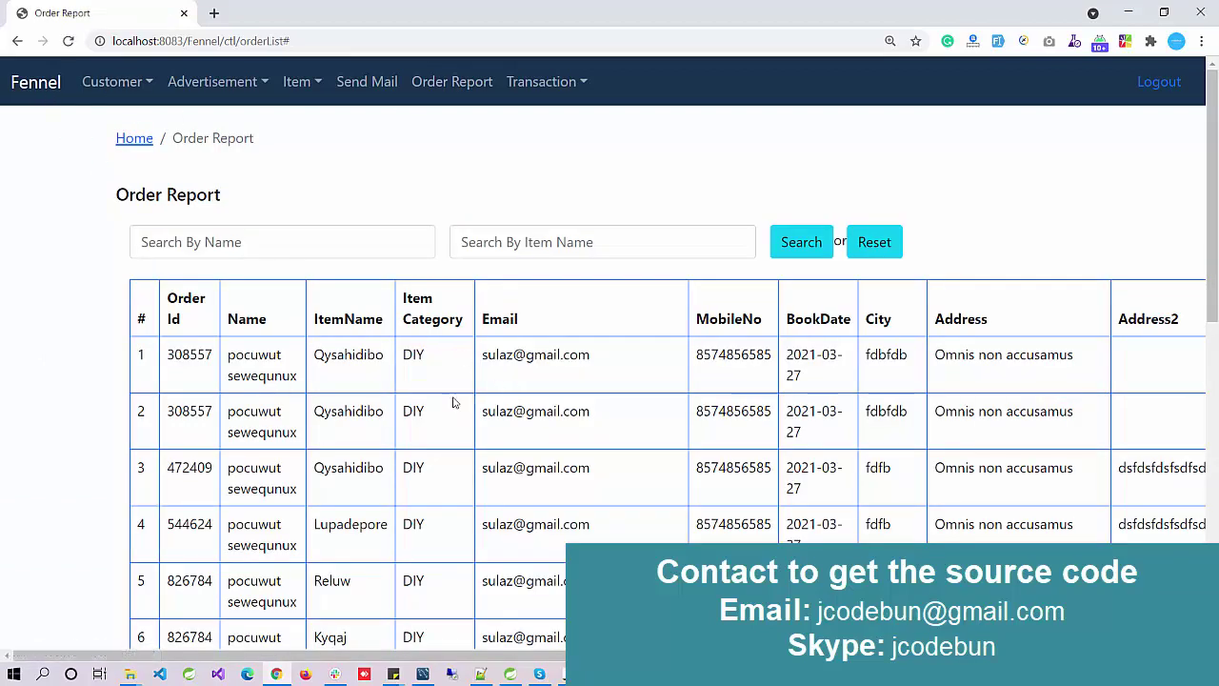
Step: Log out of the admin account and browse the public Item List
{"action": "left_click", "coordinate": [1162, 79]}
{"action": "left_click", "coordinate": [198, 84]}
{"action": "scroll", "coordinate": [430, 354], "scroll_direction": "down", "scroll_amount": 3}
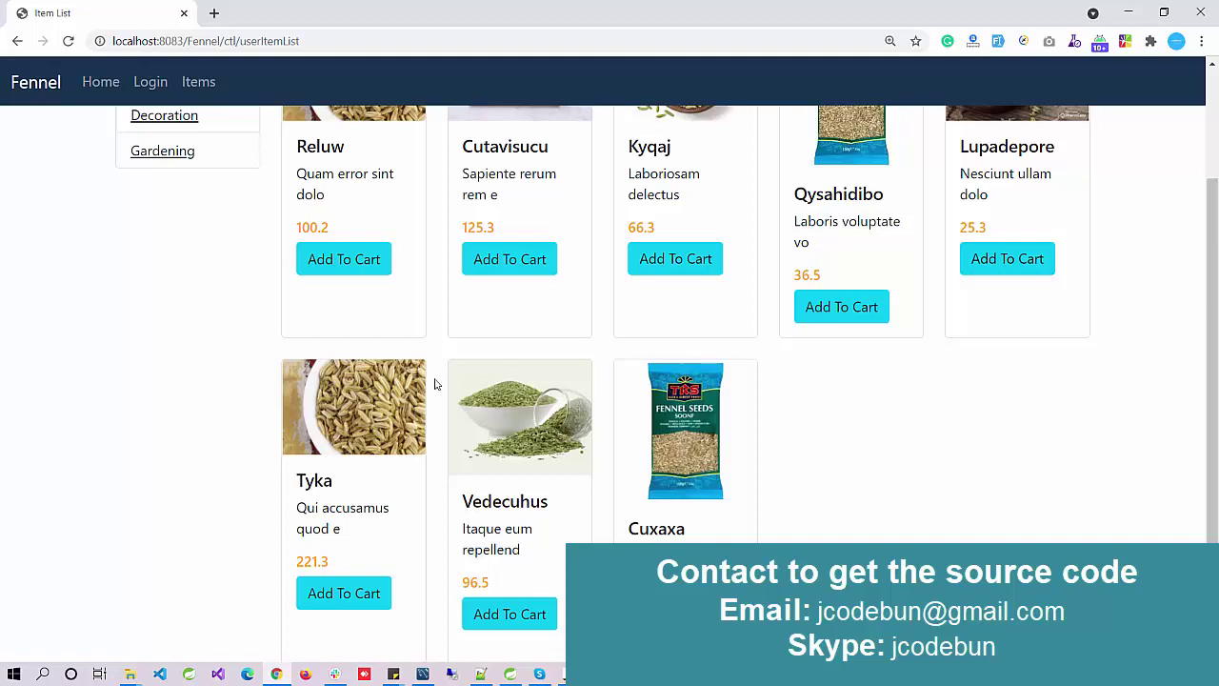
Step: Open AdminBean.java from the in.co.fennel.project.bean package in Spring Tool Suite
{"action": "left_click", "coordinate": [510, 673]}
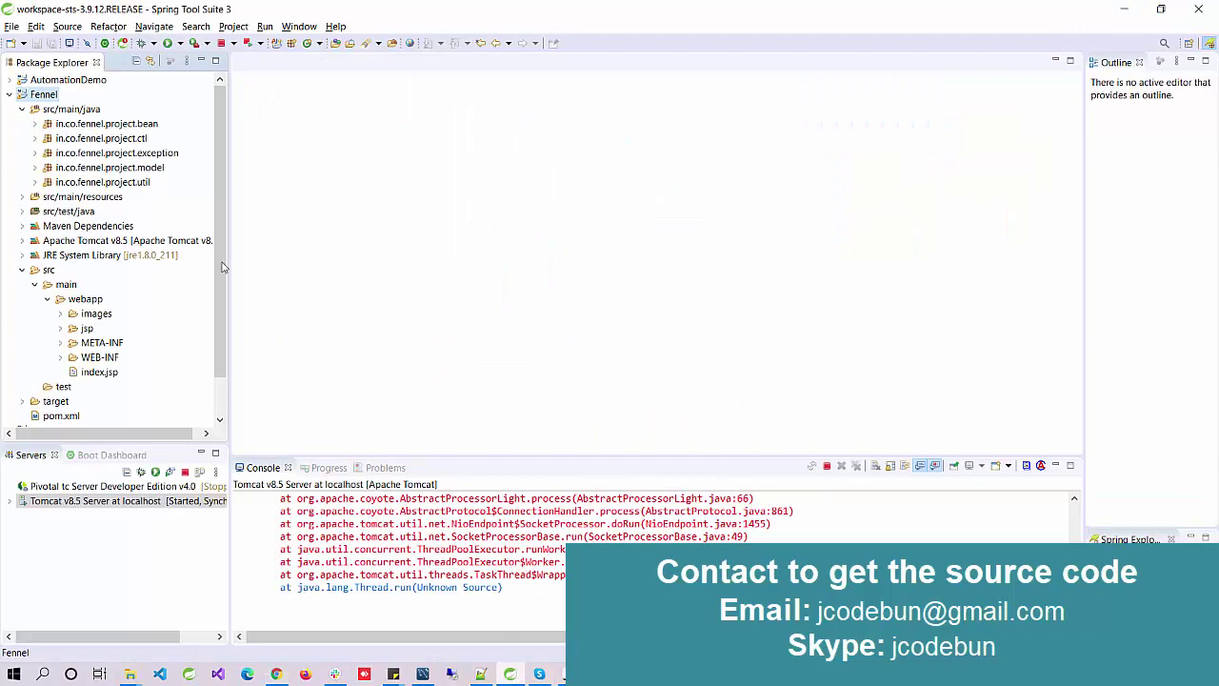
{"action": "left_click", "coordinate": [36, 125]}
{"action": "double_click", "coordinate": [91, 139]}
{"action": "scroll", "coordinate": [483, 213], "scroll_direction": "down", "scroll_amount": 13}
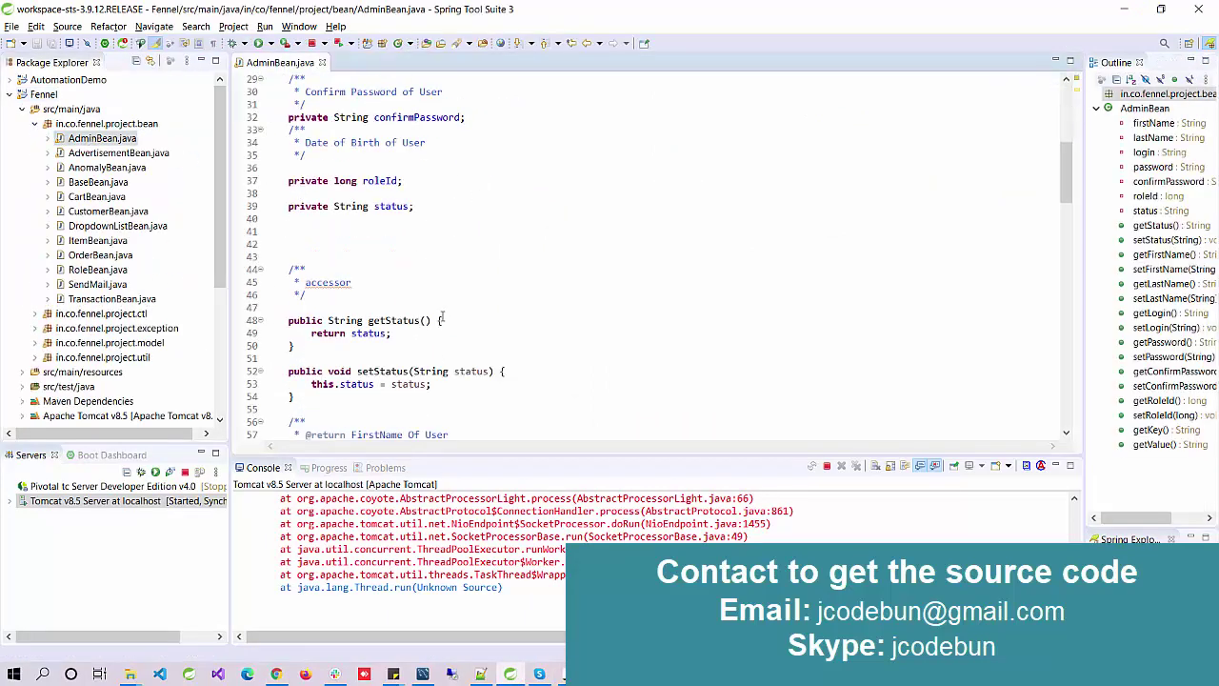
{"action": "scroll", "coordinate": [98, 279], "scroll_direction": "down", "scroll_amount": 2}
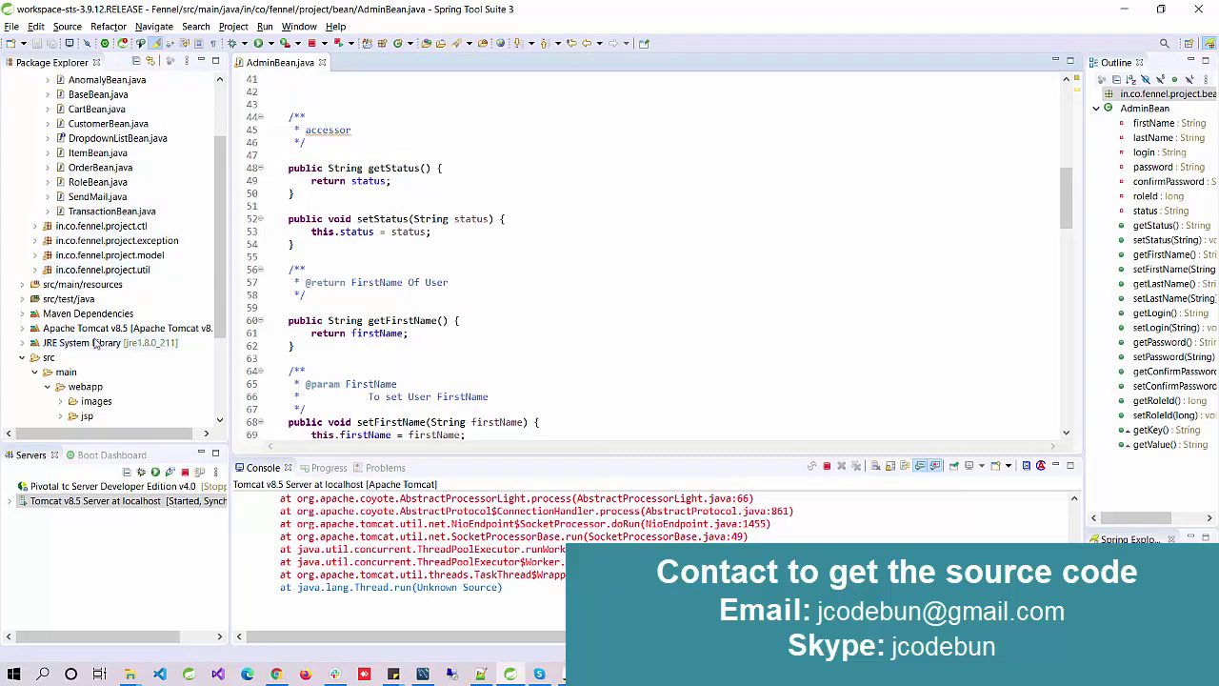
{"action": "scroll", "coordinate": [122, 319], "scroll_direction": "down", "scroll_amount": 3}
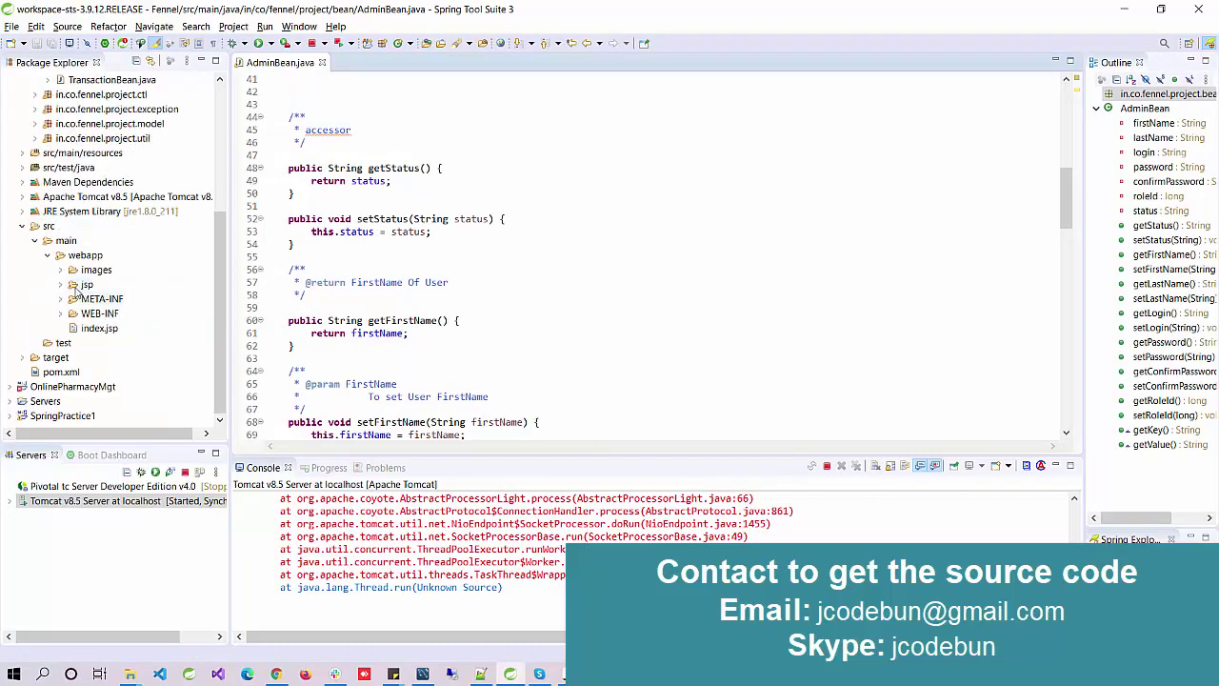
Step: Open AdvertisementListView.jsp from the webapp/jsp folder
{"action": "double_click", "coordinate": [84, 284]}
{"action": "double_click", "coordinate": [112, 301]}
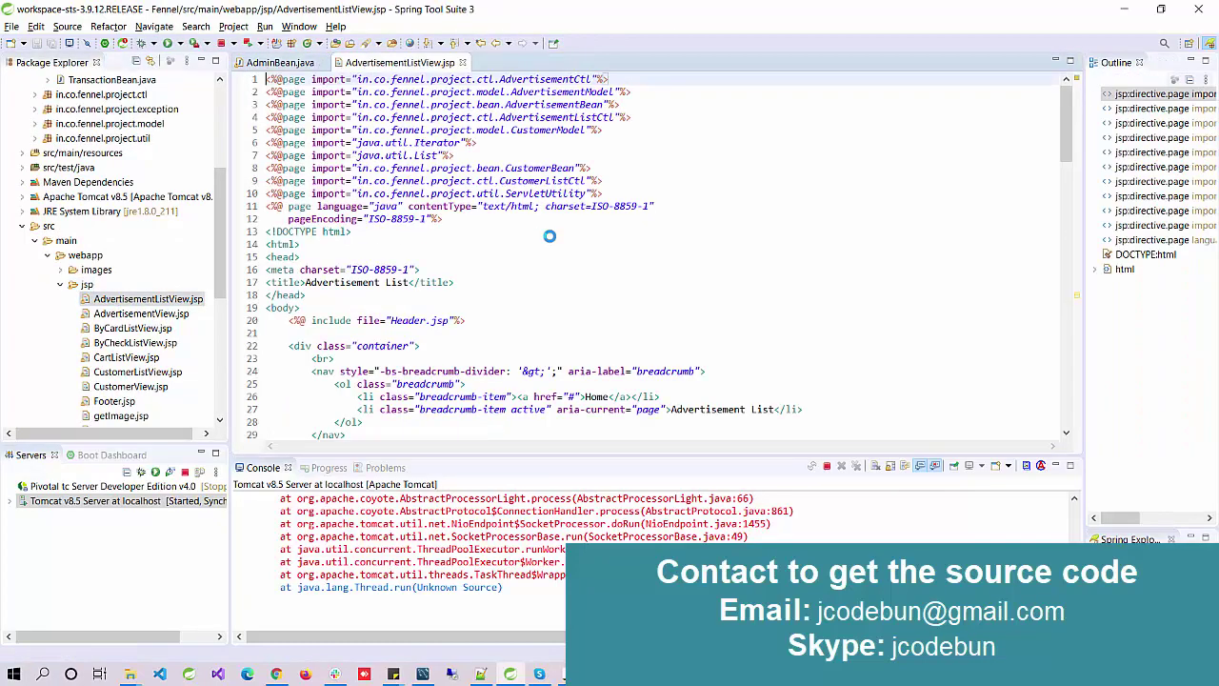
{"action": "scroll", "coordinate": [550, 235], "scroll_direction": "down", "scroll_amount": 4}
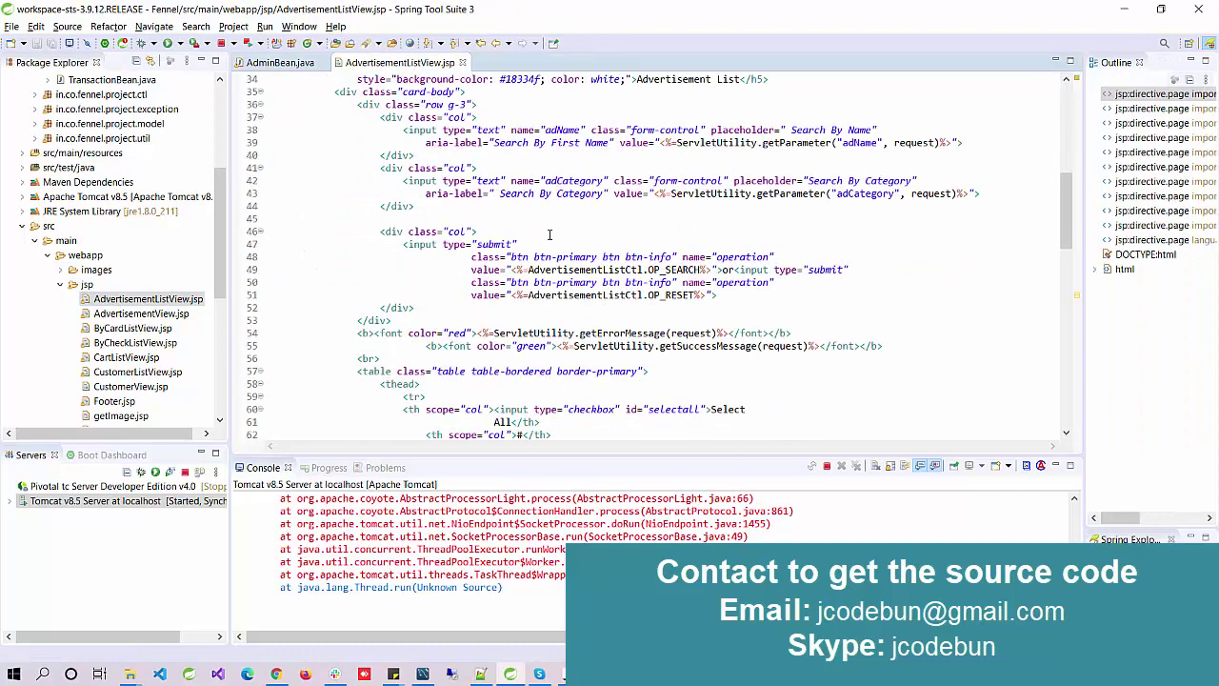